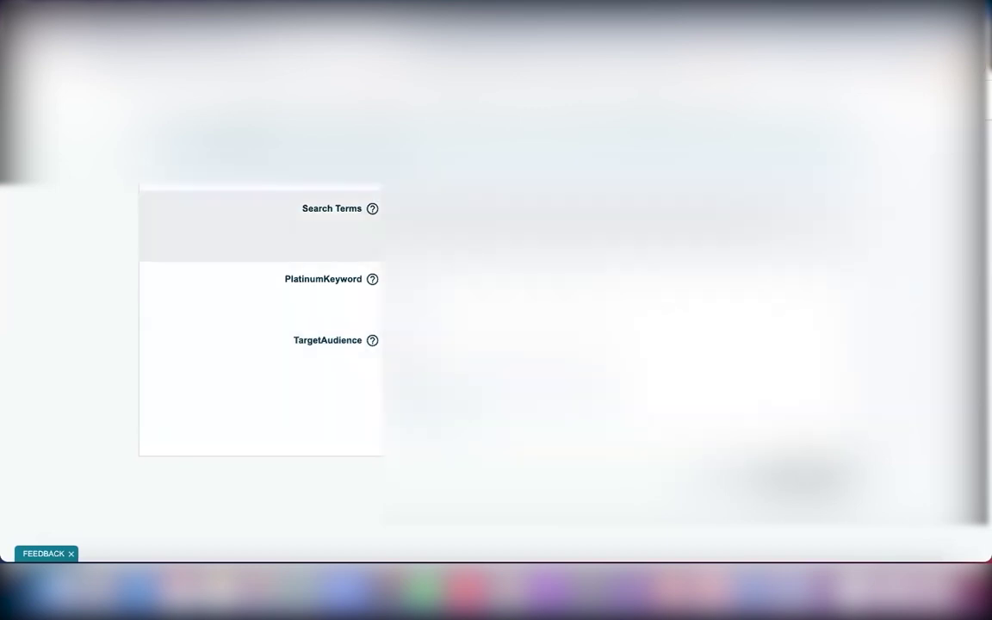
- Review the product detail fields from Item Display Dimensions through shipping weight, capacity and wattage to Release Date
scroll(370, 250, up, 2)
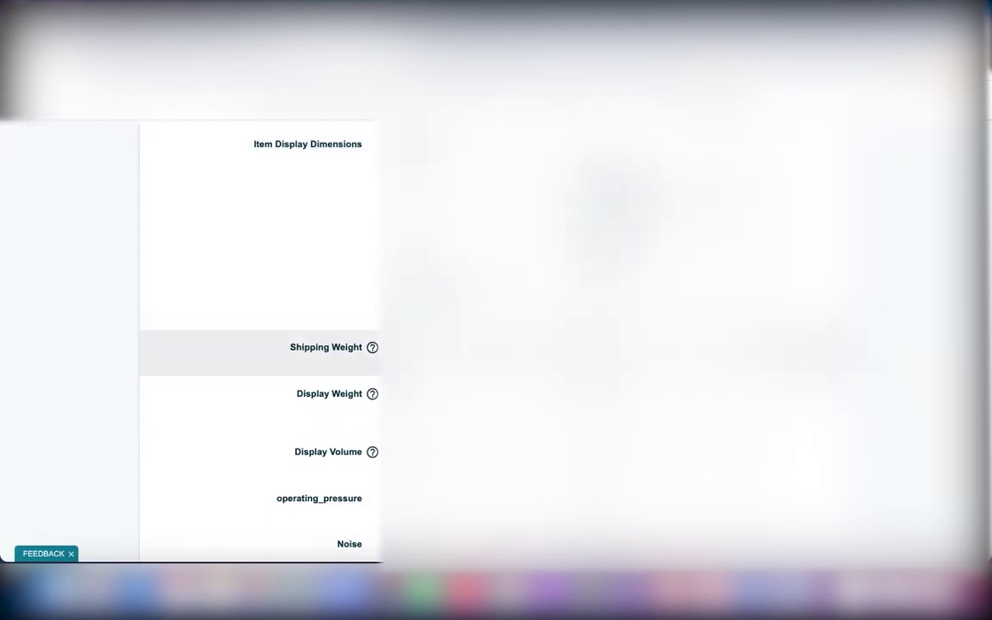
scroll(258, 345, down, 2)
scroll(258, 298, down, 5)
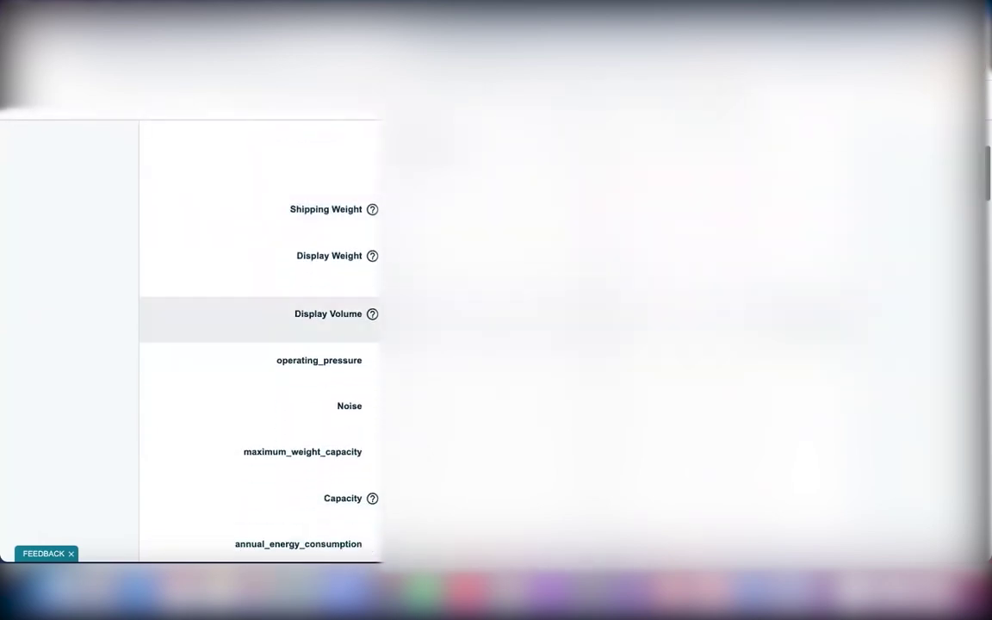
scroll(258, 310, down, 5)
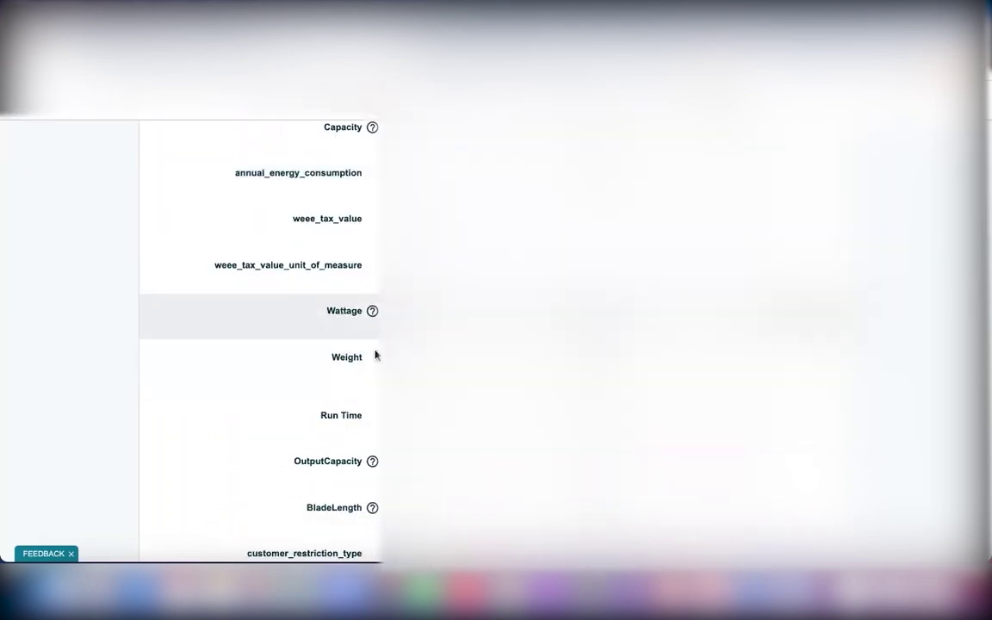
scroll(258, 387, down, 5)
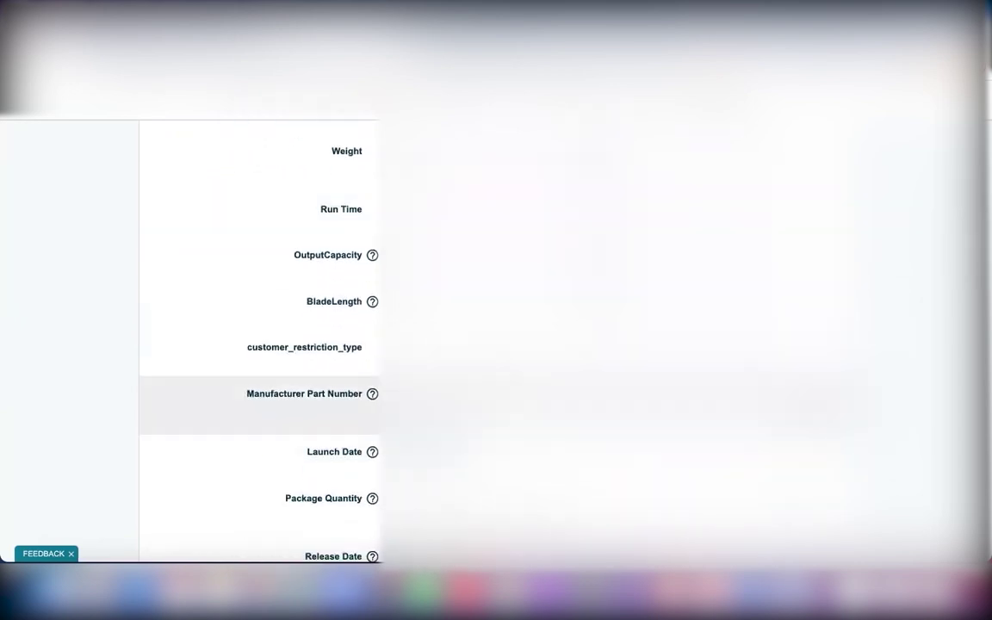
scroll(259, 344, down, 1)
scroll(258, 362, down, 2)
scroll(258, 379, down, 1)
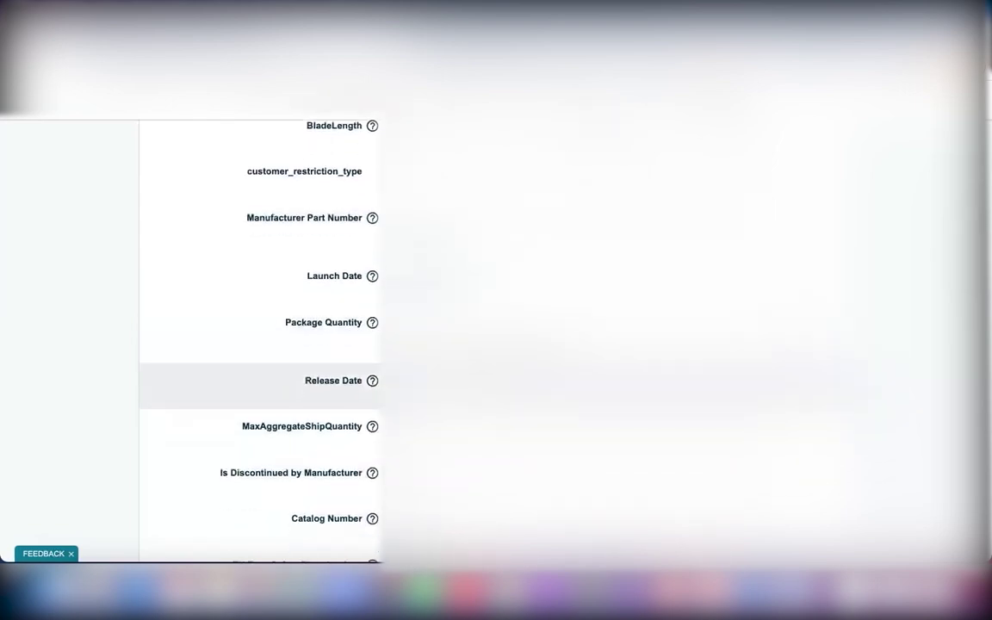
scroll(309, 381, down, 3)
mouse_move(308, 380)
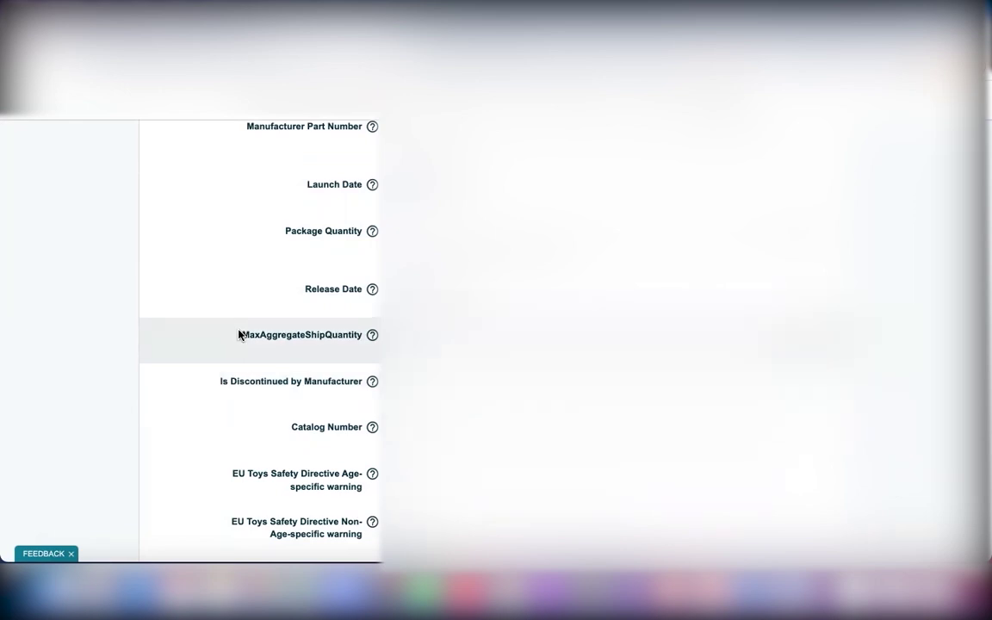
- Examine the remaining product detail fields from MaxAggregateShipQuantity through materials, power source and safety warning to Package Dimensions and Unit Count
scroll(259, 345, down, 2)
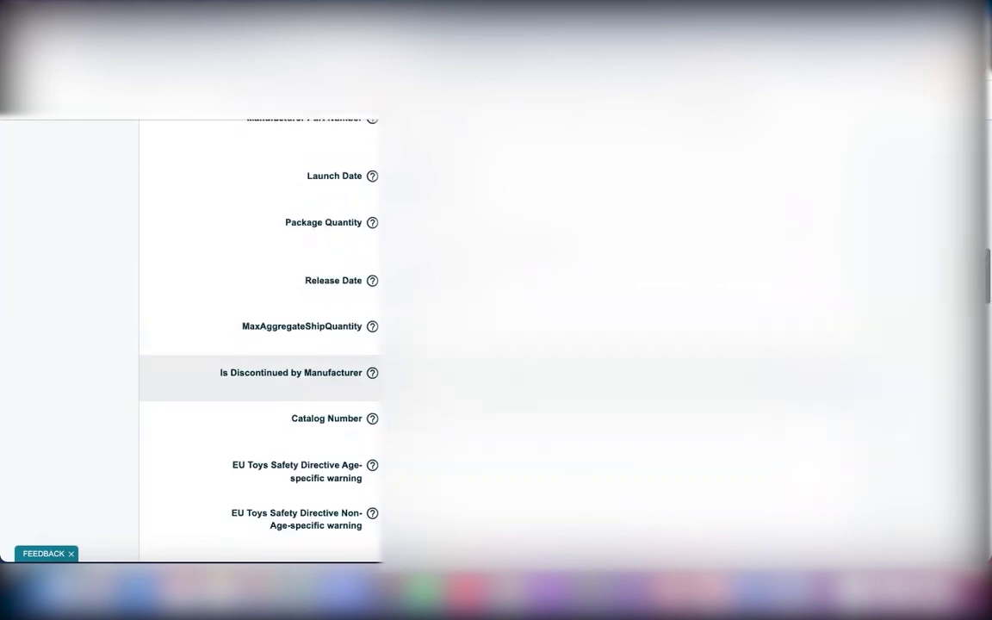
scroll(258, 353, down, 2)
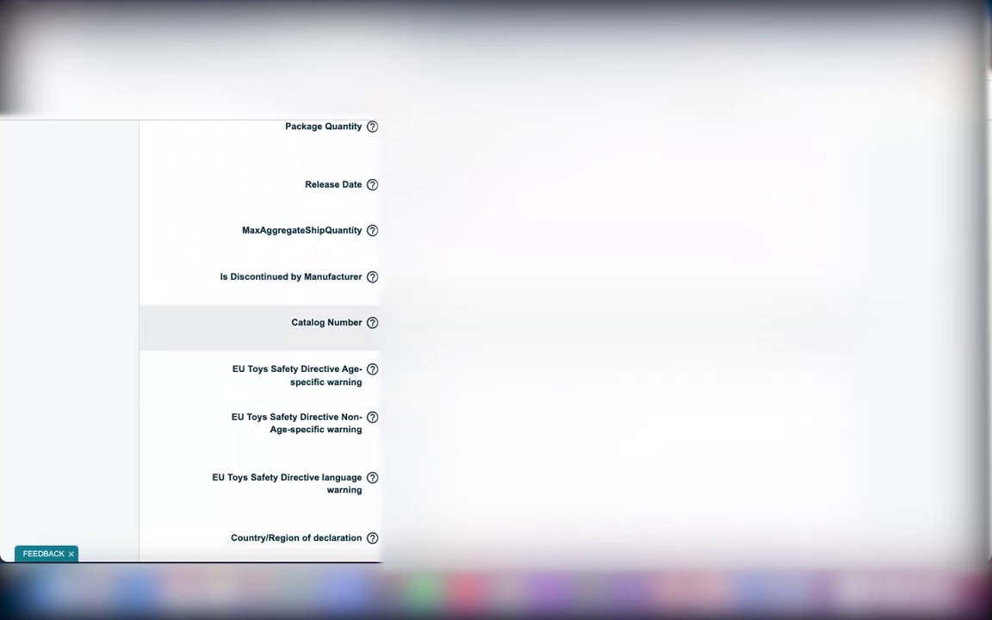
scroll(293, 322, down, 4)
scroll(259, 336, down, 2)
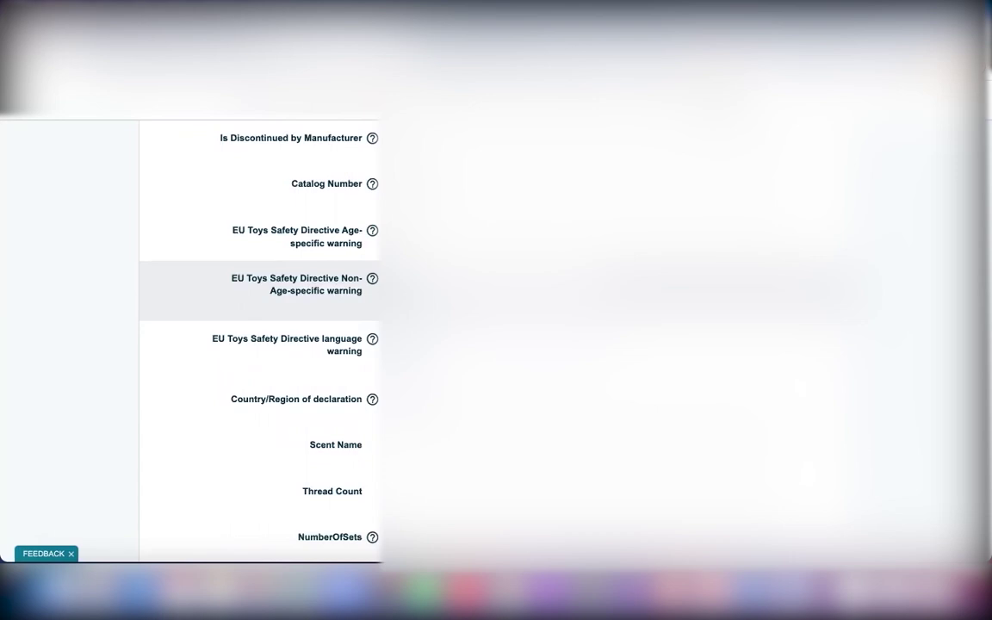
scroll(258, 319, down, 5)
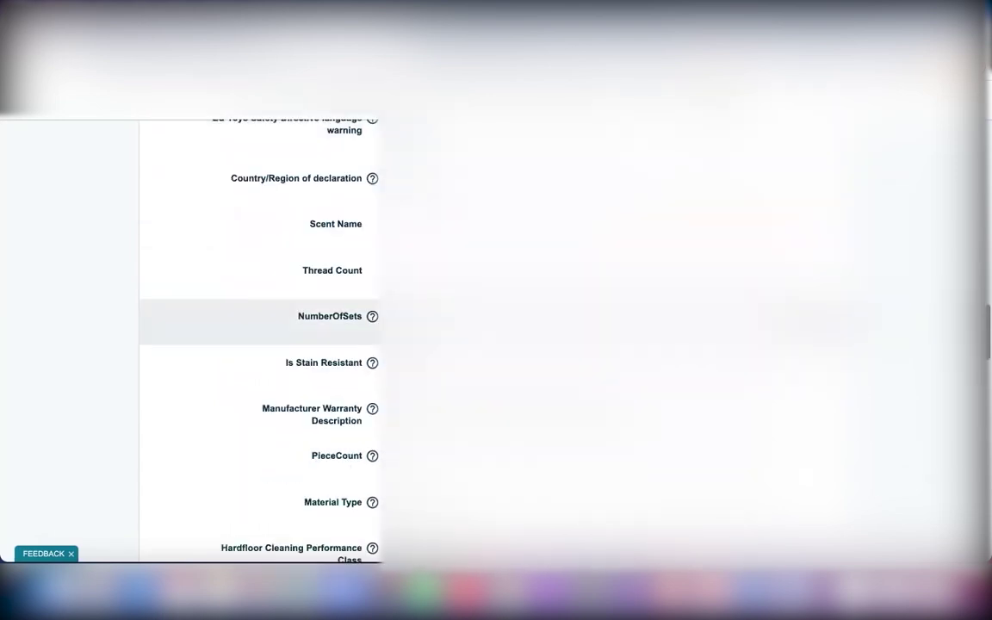
scroll(258, 319, down, 9)
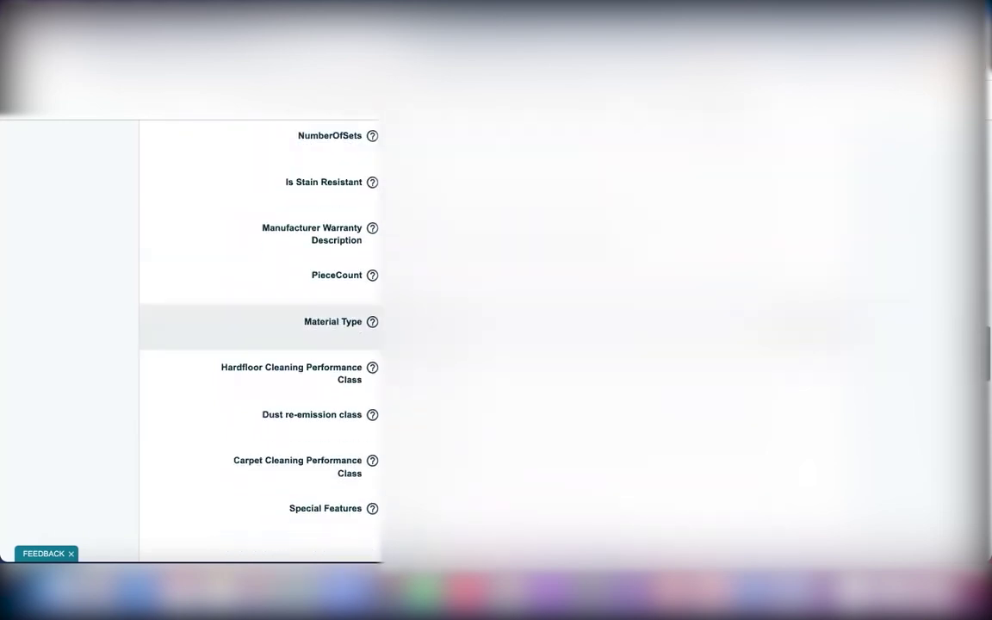
scroll(259, 297, down, 9)
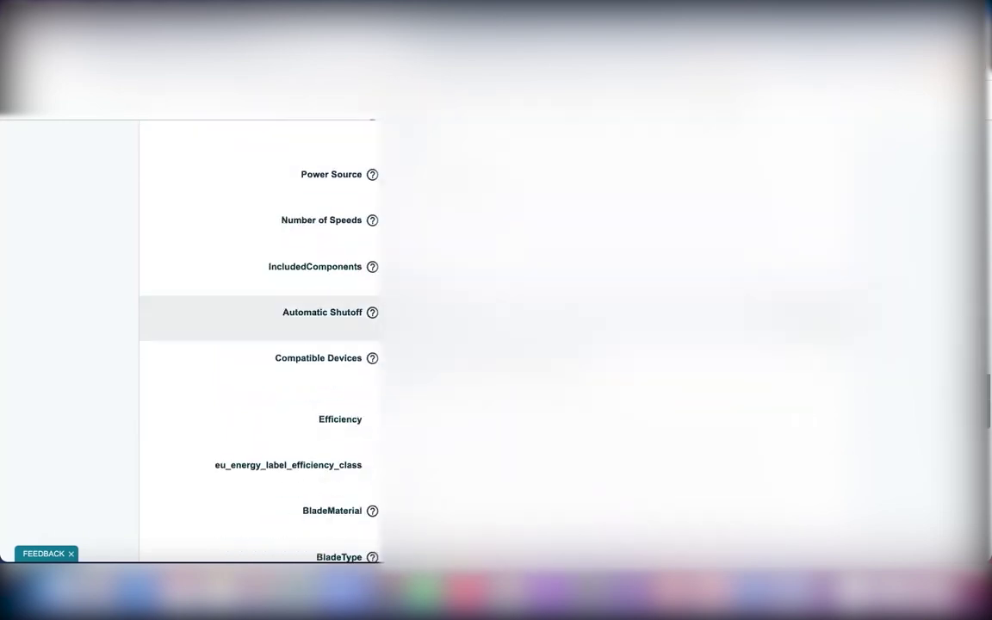
scroll(258, 314, down, 7)
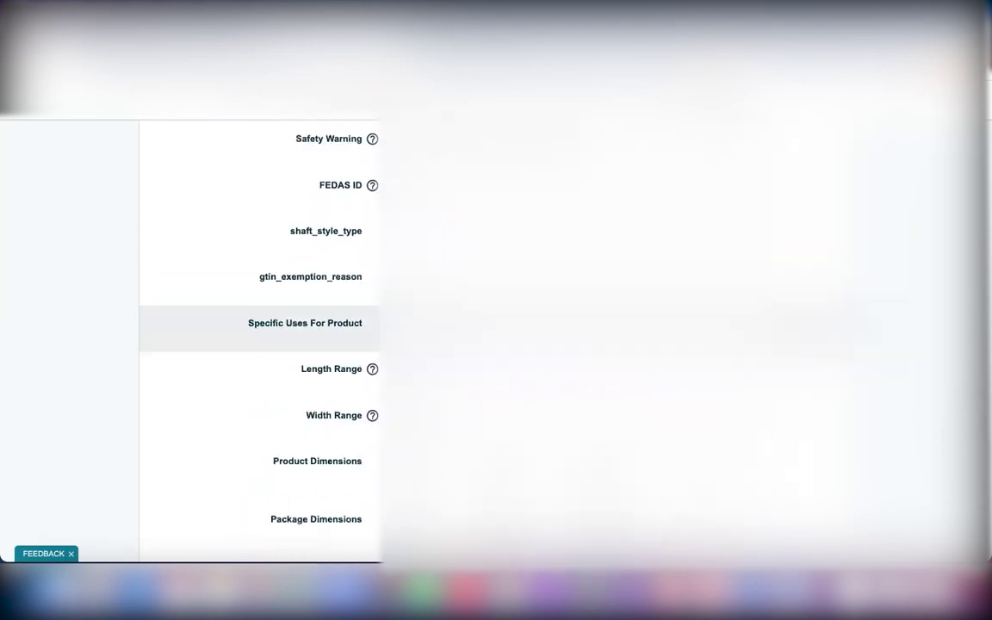
scroll(258, 315, down, 4)
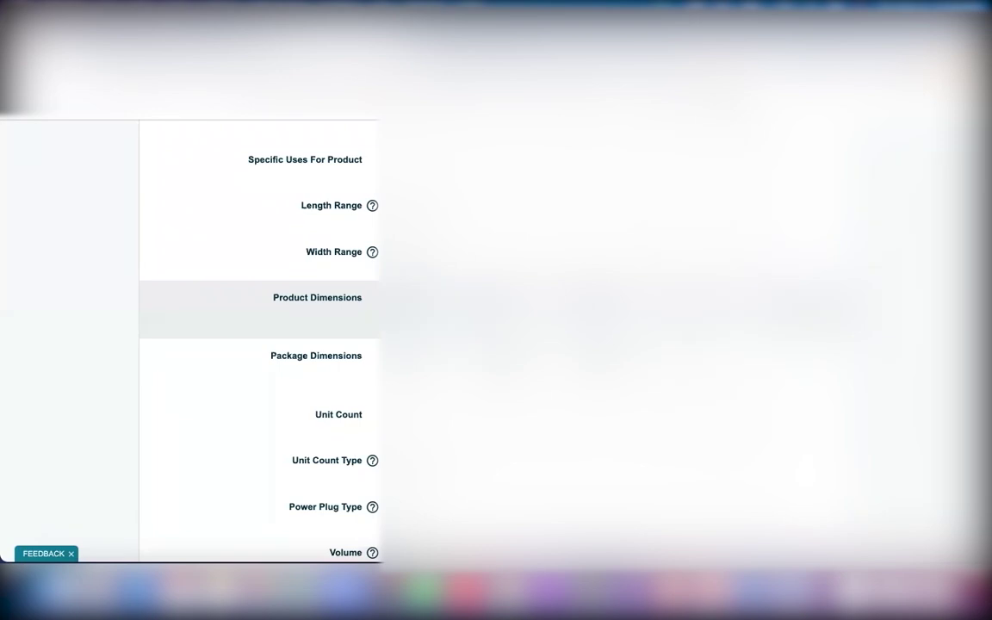
scroll(348, 339, down, 2)
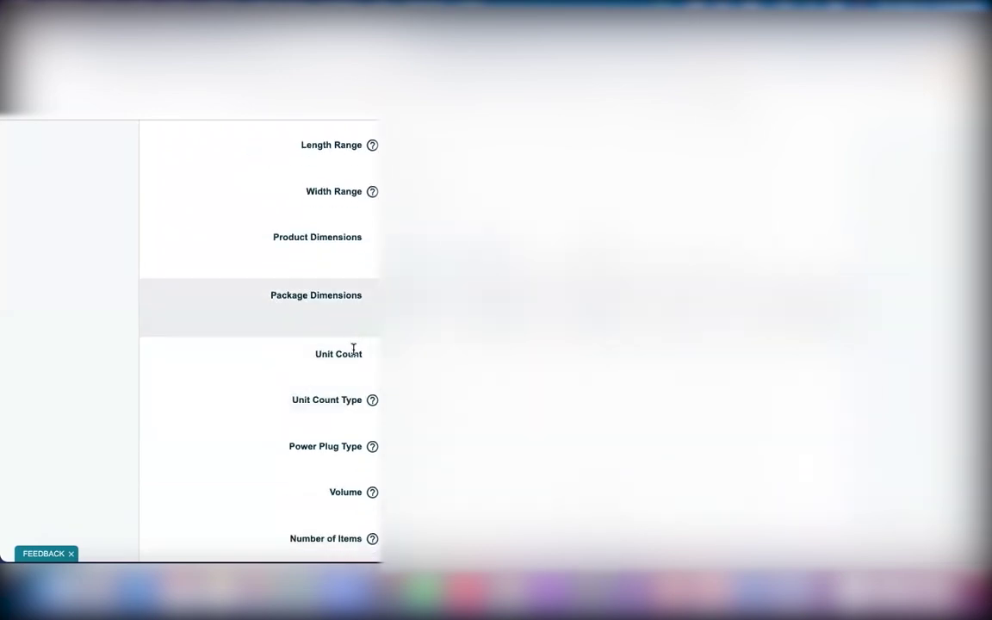
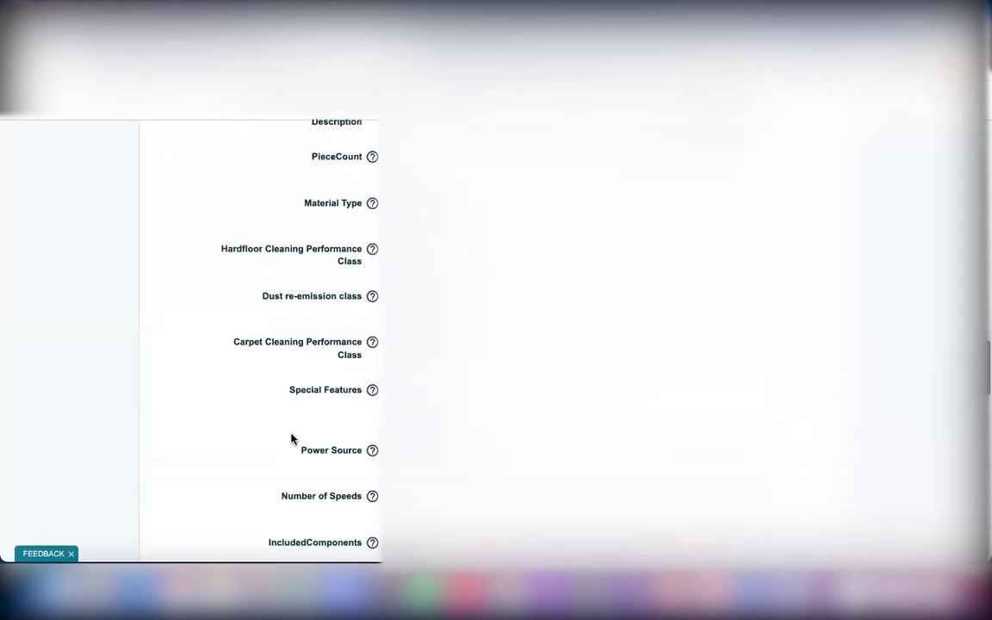
- Look back through the product detail fields up to Item Display Dimensions at the start of the section
scroll(291, 439, up, 3)
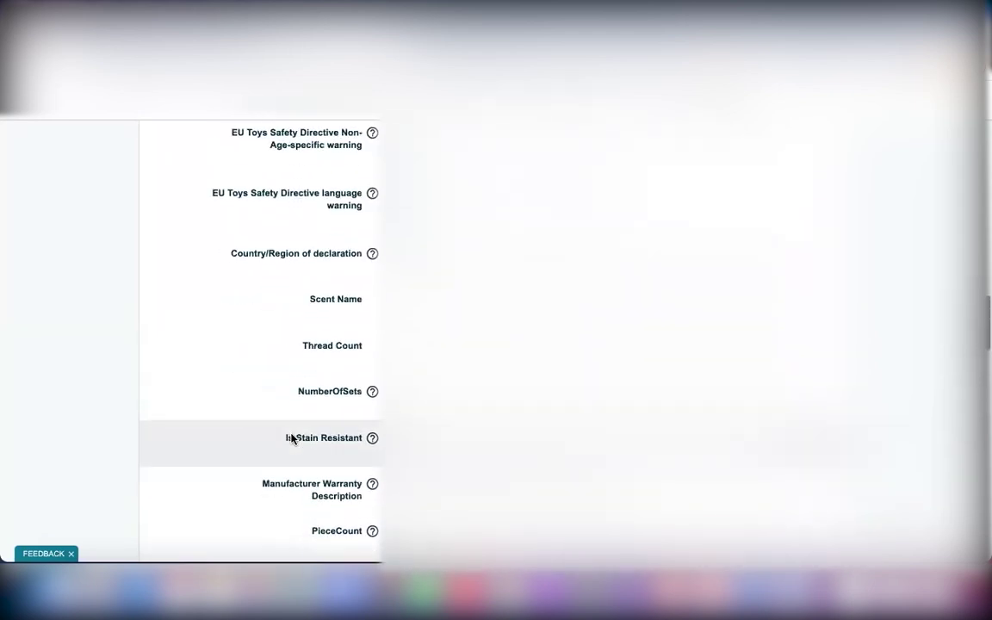
scroll(291, 440, up, 10)
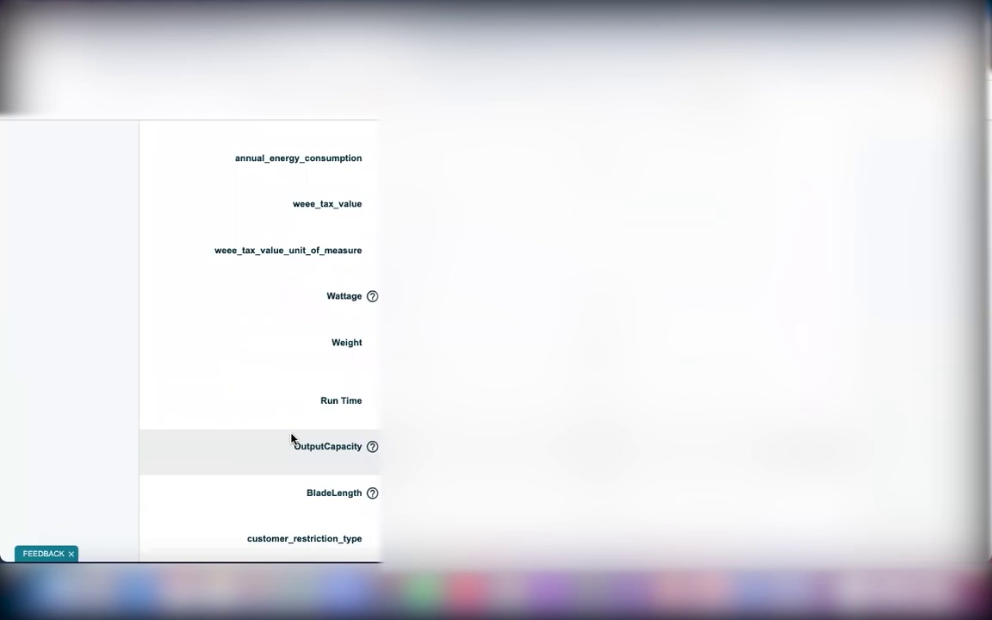
scroll(291, 357, up, 2)
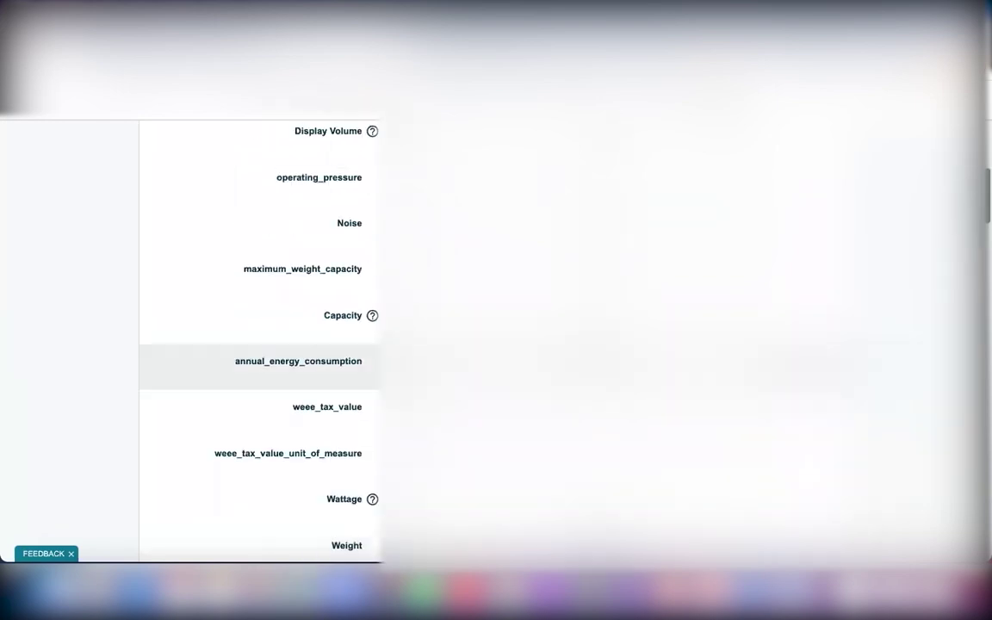
scroll(292, 366, up, 2)
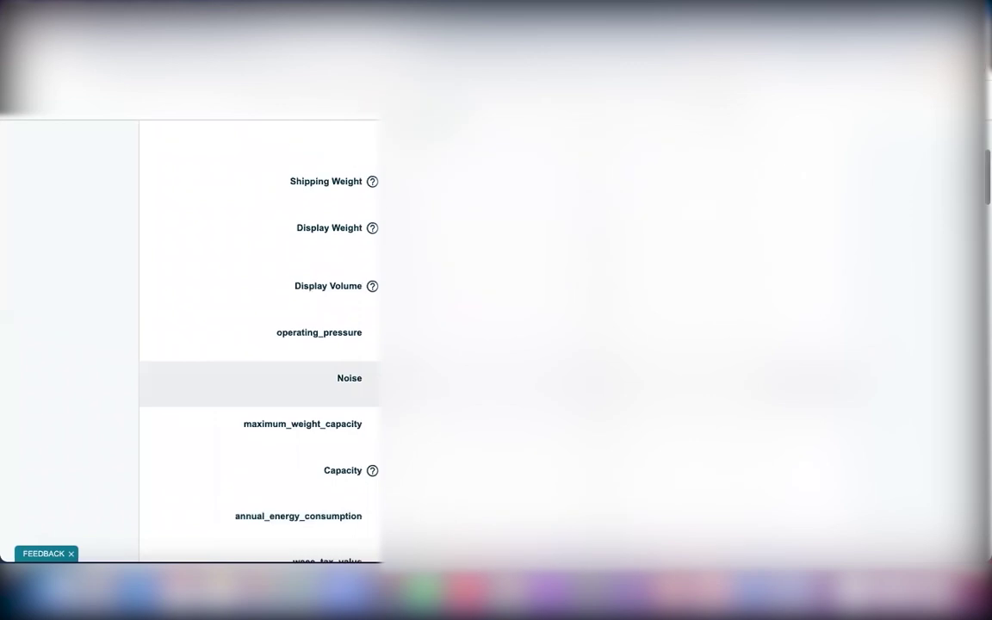
scroll(291, 379, up, 6)
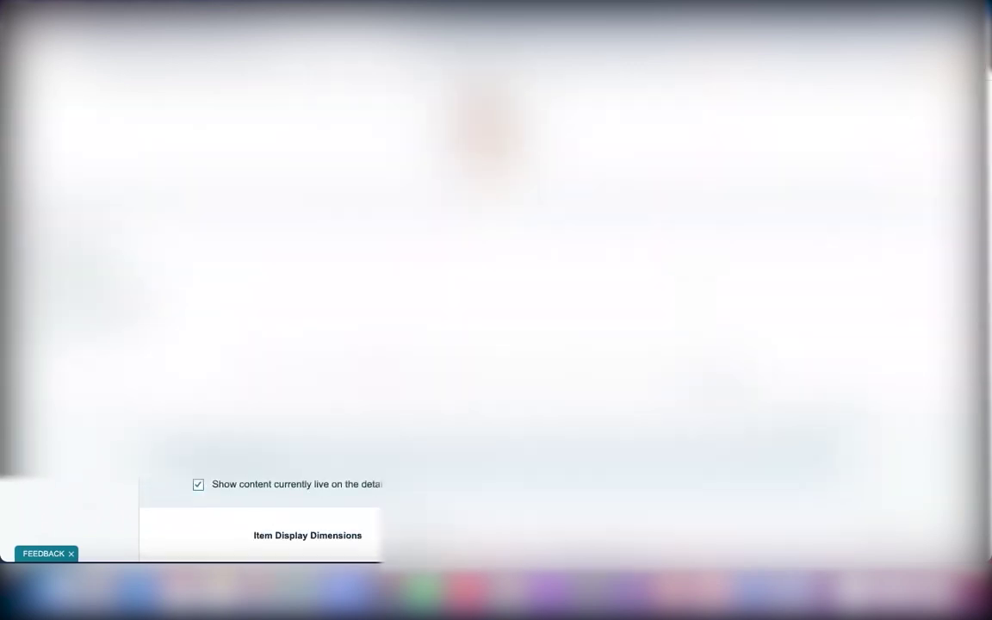
scroll(258, 517, down, 1)
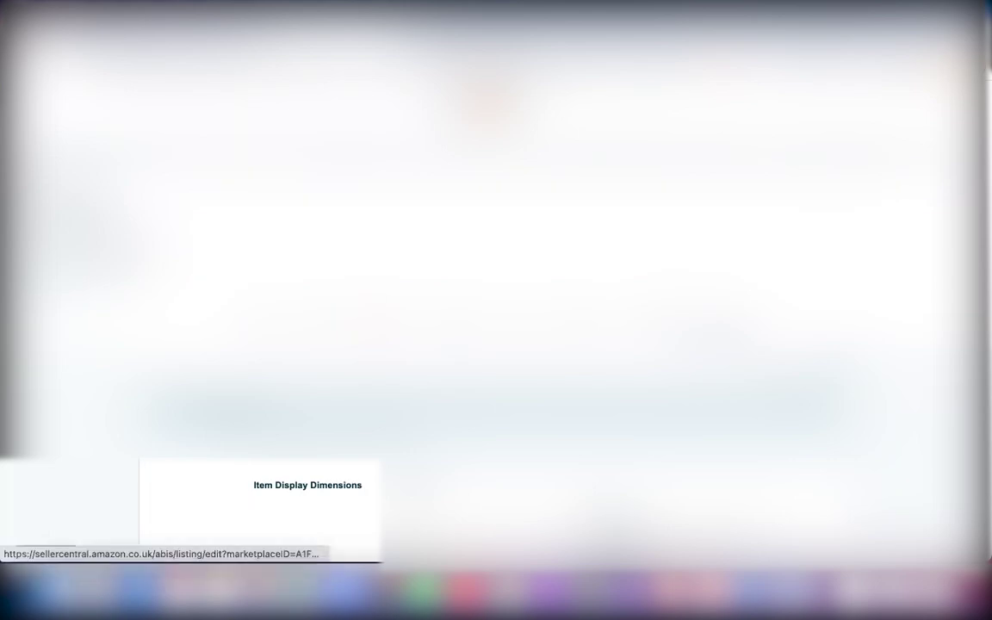
- Examine the compliance fields covering battery weight, battery type, lithium cells, dangerous goods regulations, safety data sheet and GHS pictograms
scroll(496, 344, down, 2)
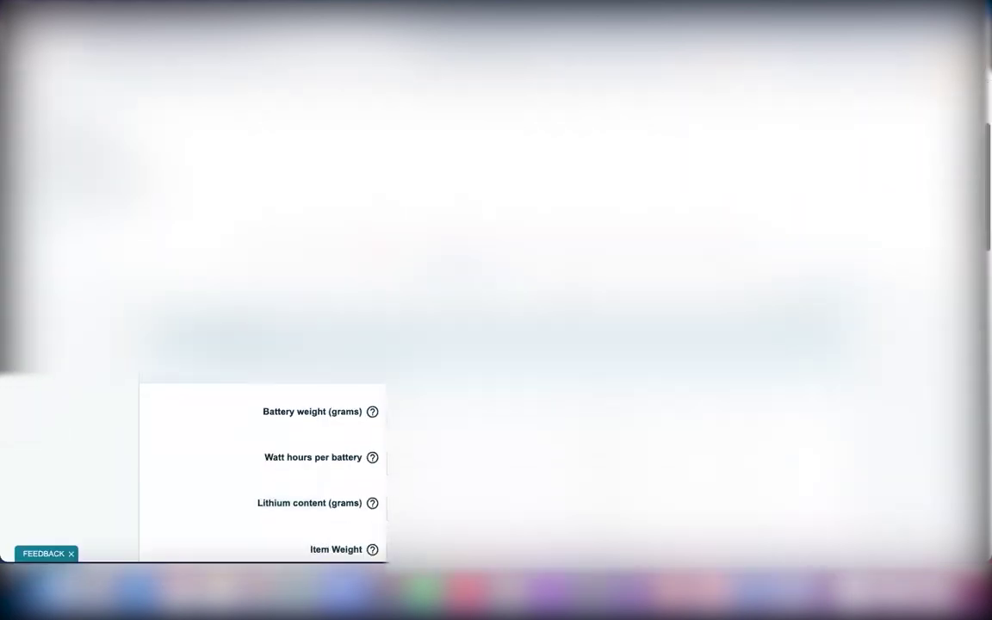
scroll(496, 344, down, 3)
scroll(259, 310, down, 2)
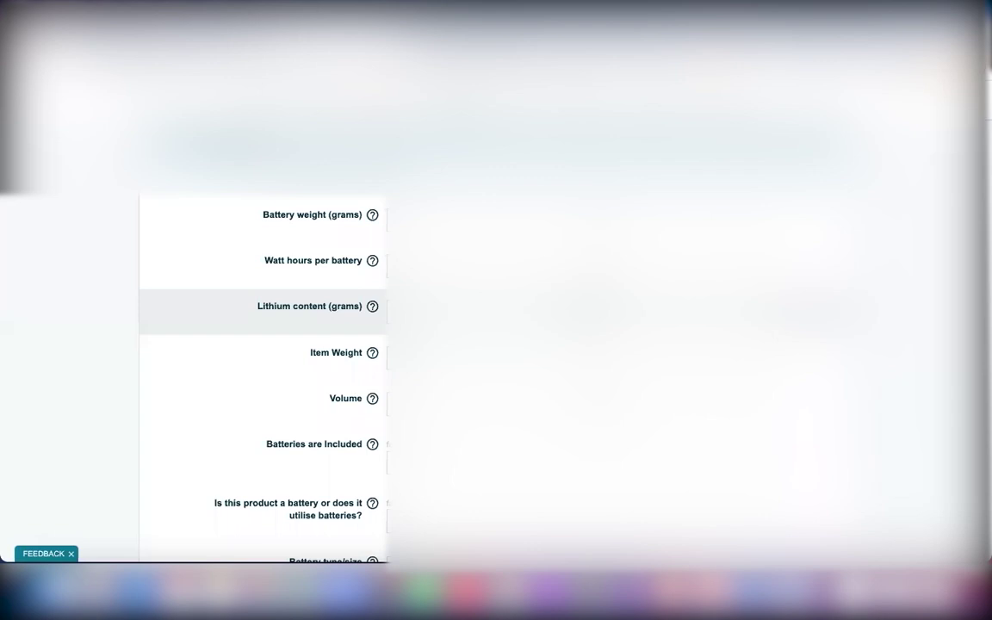
scroll(258, 319, down, 3)
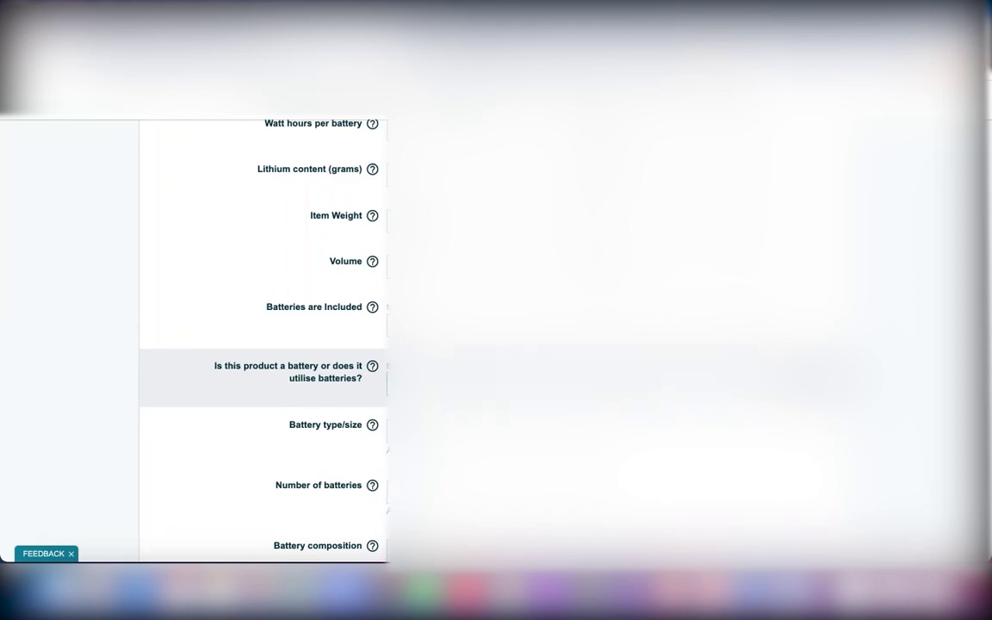
scroll(259, 344, down, 3)
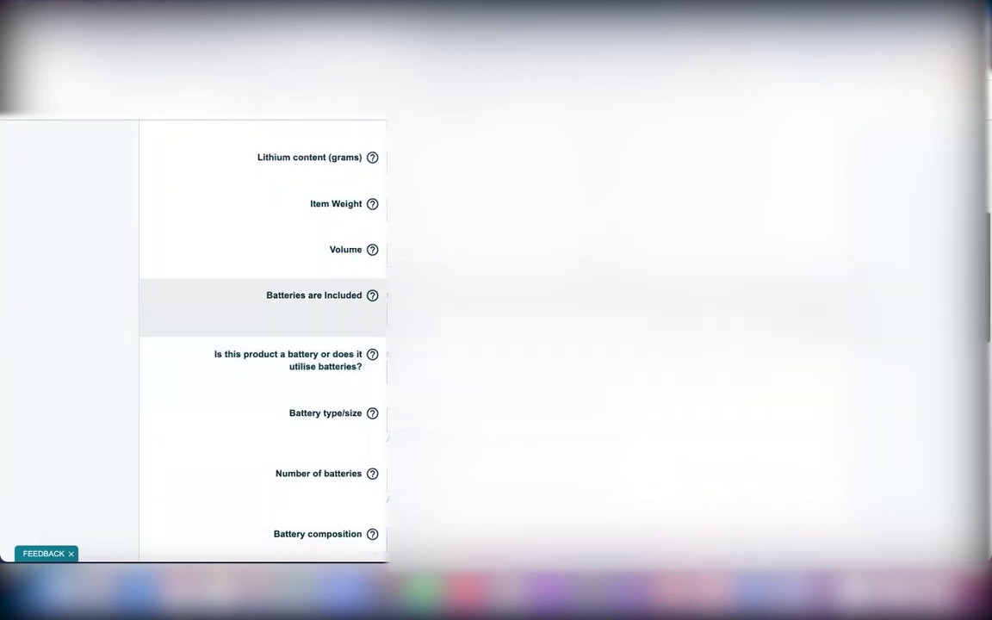
mouse_move(372, 273)
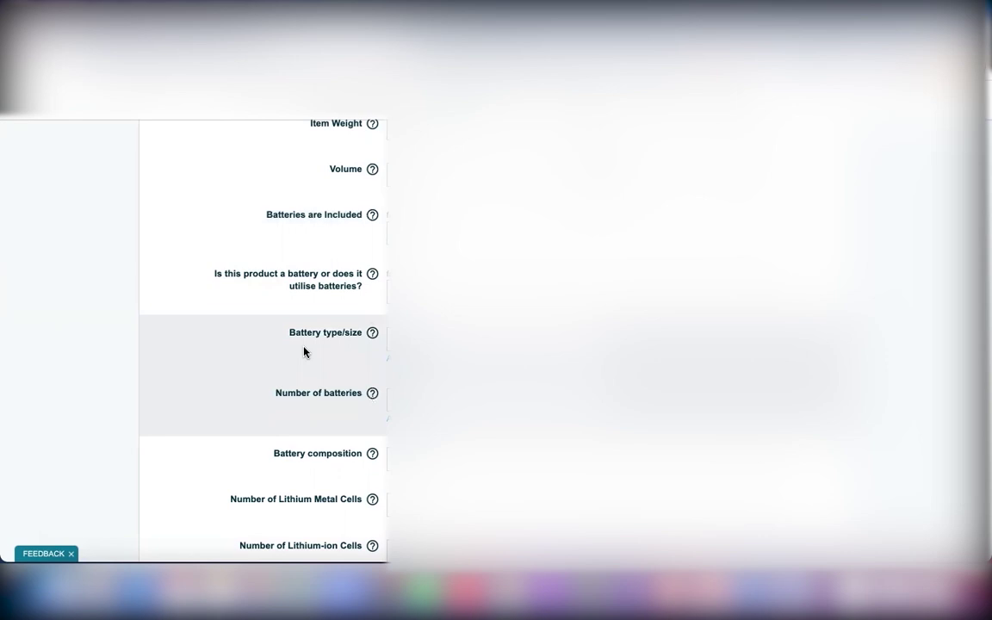
scroll(259, 344, down, 2)
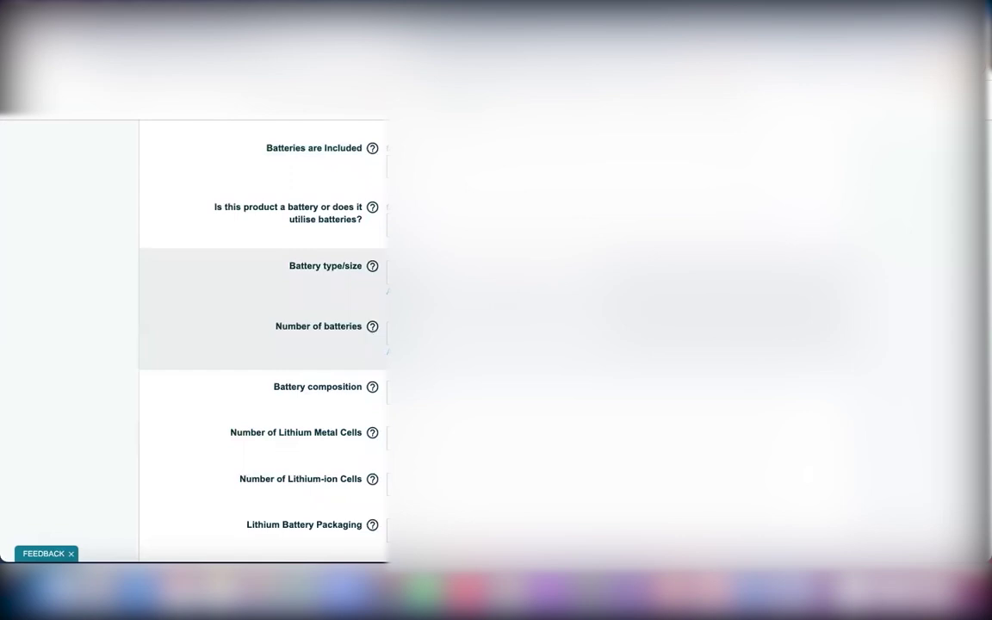
scroll(258, 314, down, 5)
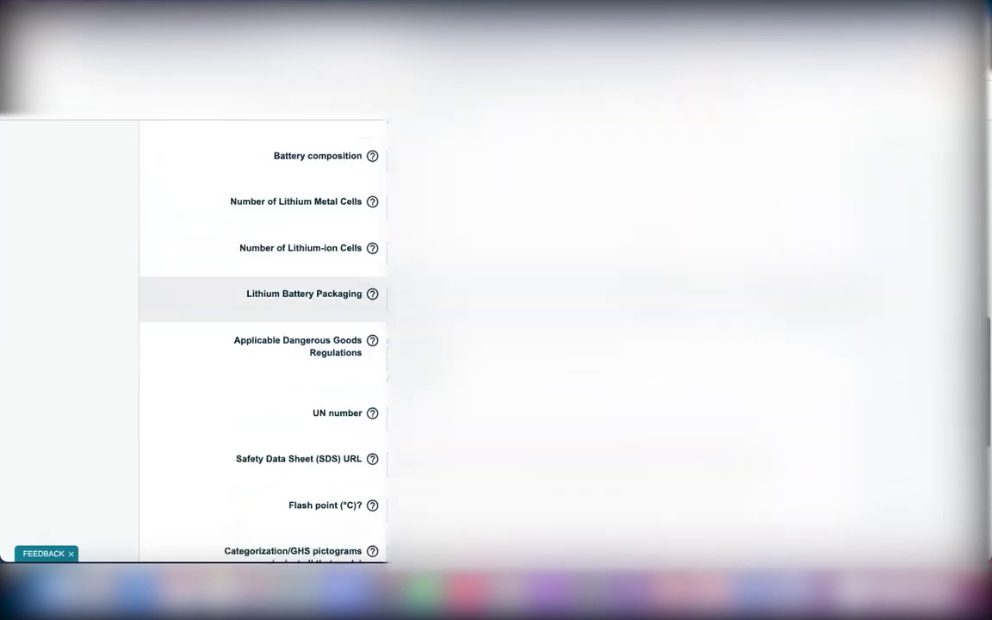
scroll(258, 389, down, 3)
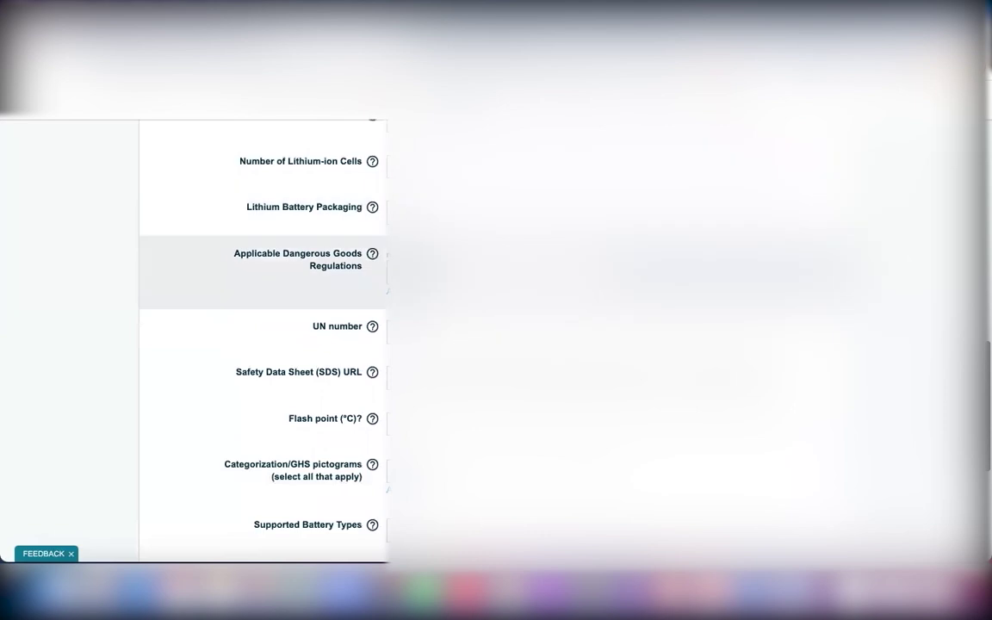
scroll(258, 310, down, 2)
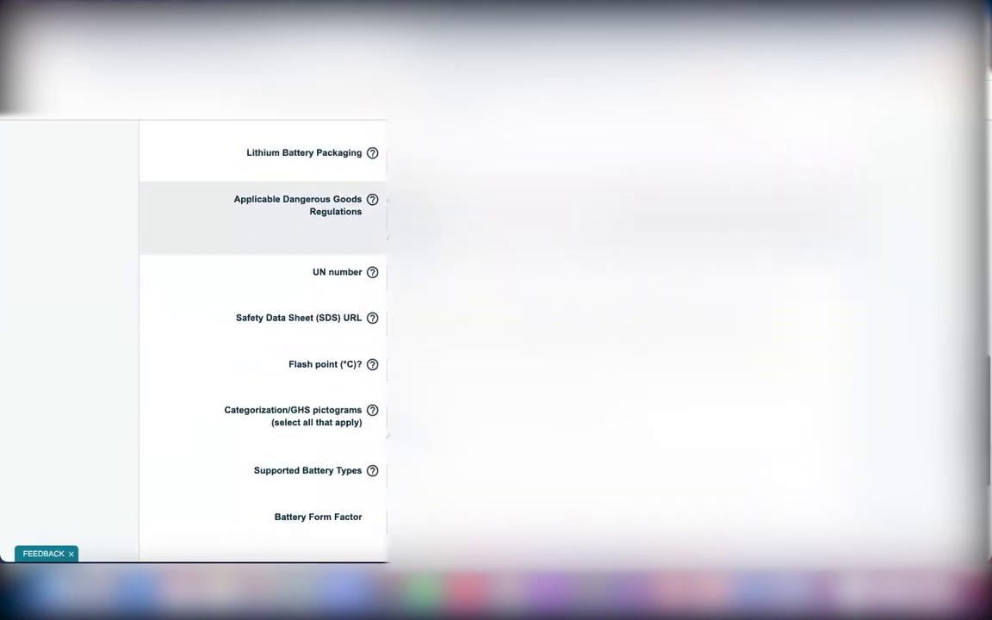
scroll(259, 310, down, 2)
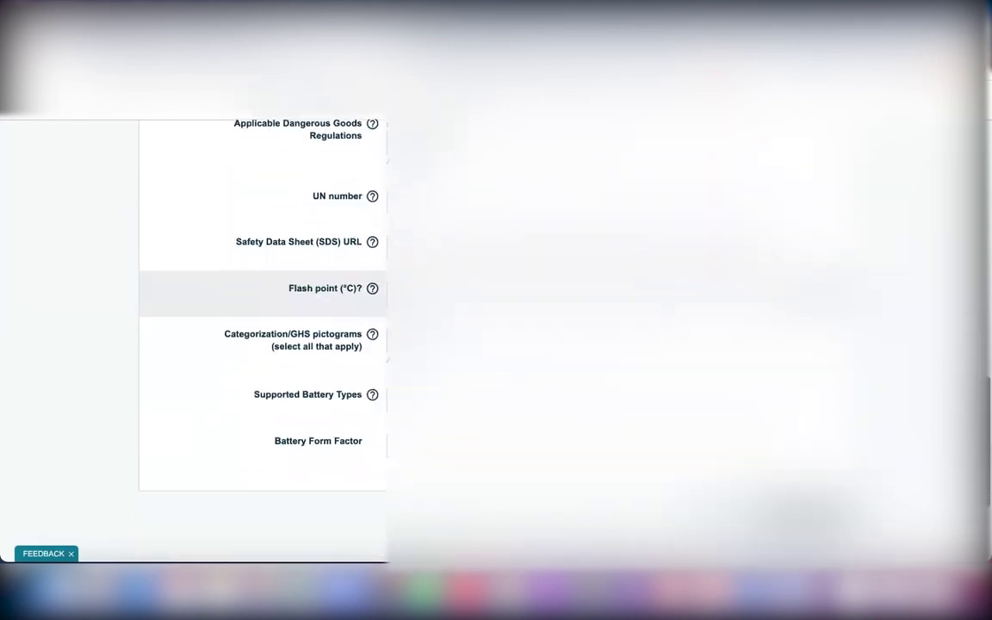
scroll(258, 298, up, 20)
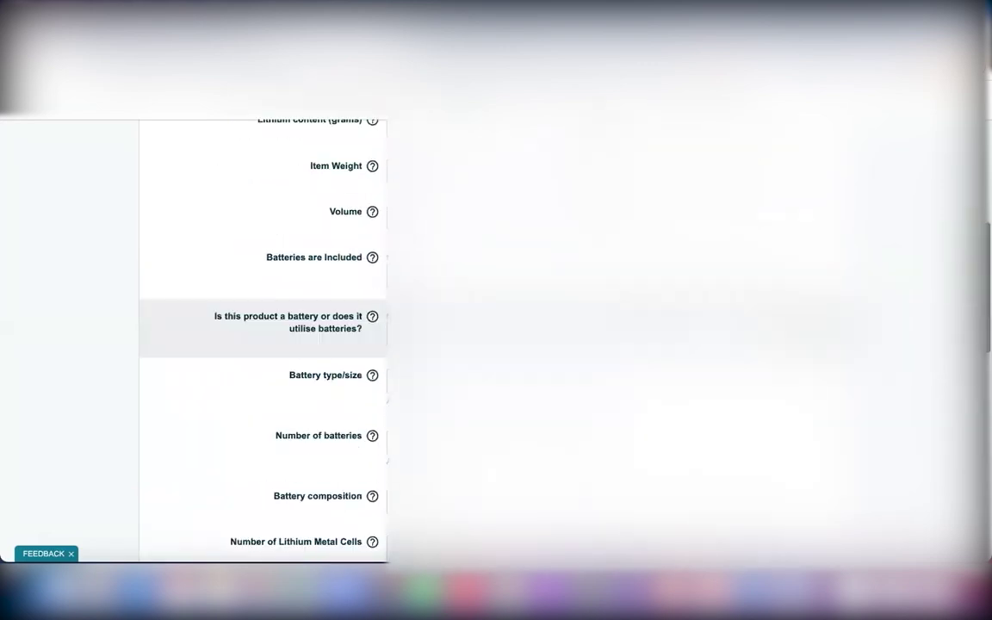
scroll(348, 346, up, 2)
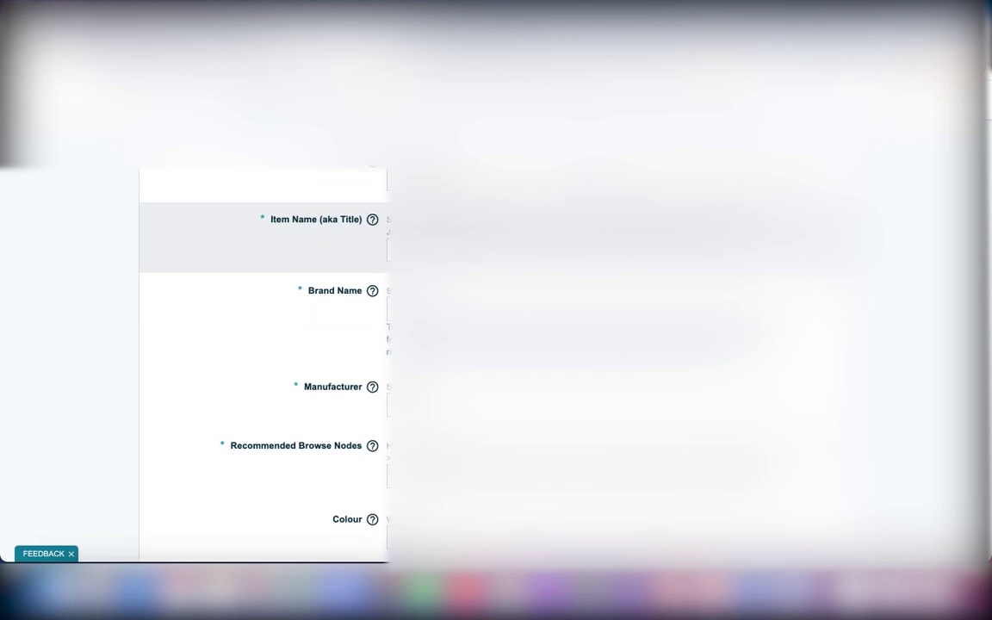
click(448, 250)
key(Tab)
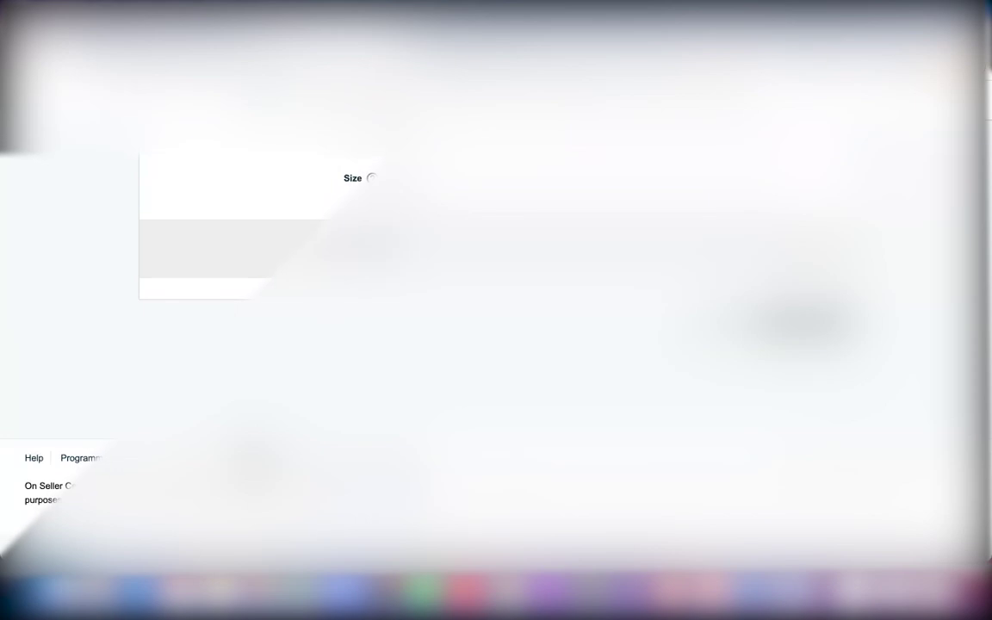
- Examine the vital information fields from Product ID and Item Name through Manufacturer and Recommended Browse Nodes to Size Map
scroll(259, 361, up, 10)
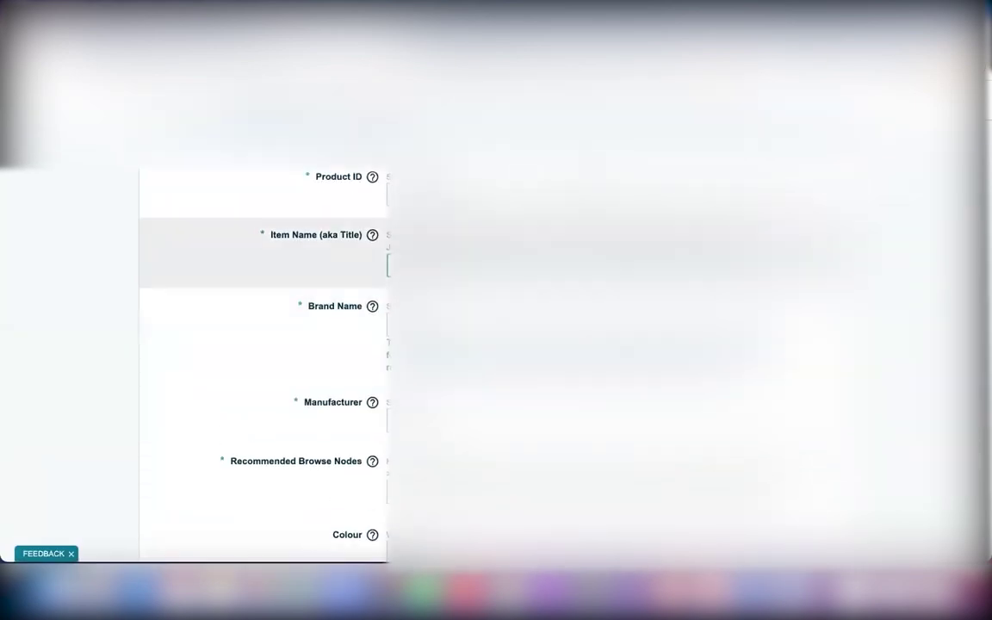
click(431, 324)
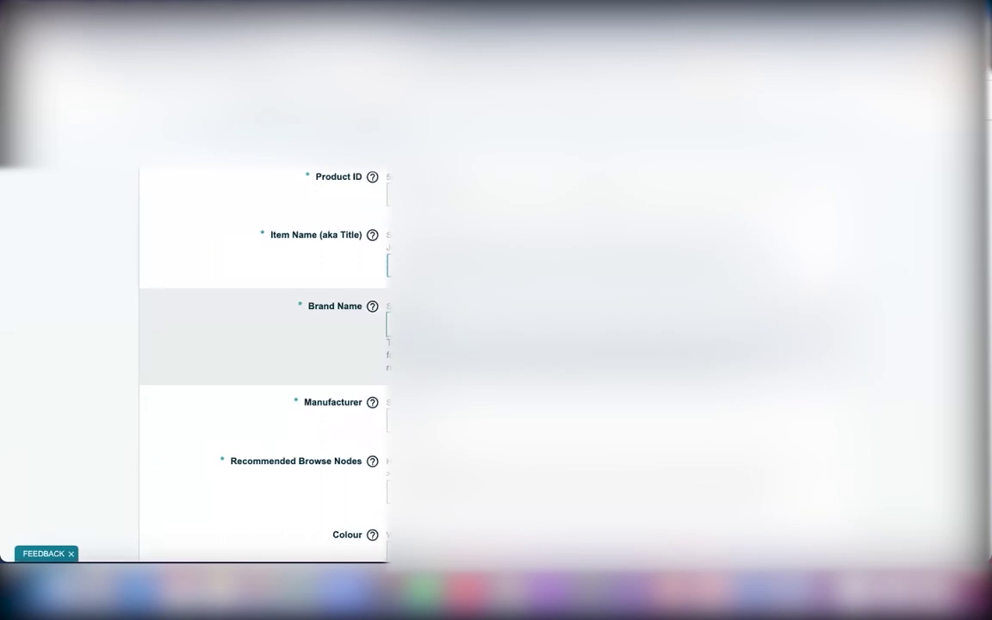
scroll(333, 377, down, 1)
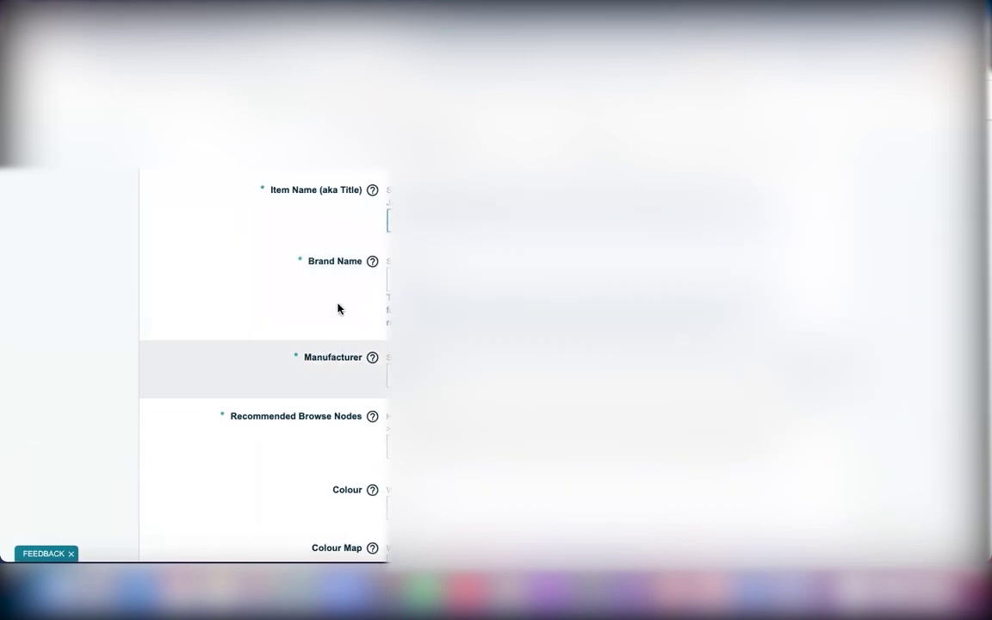
mouse_move(372, 357)
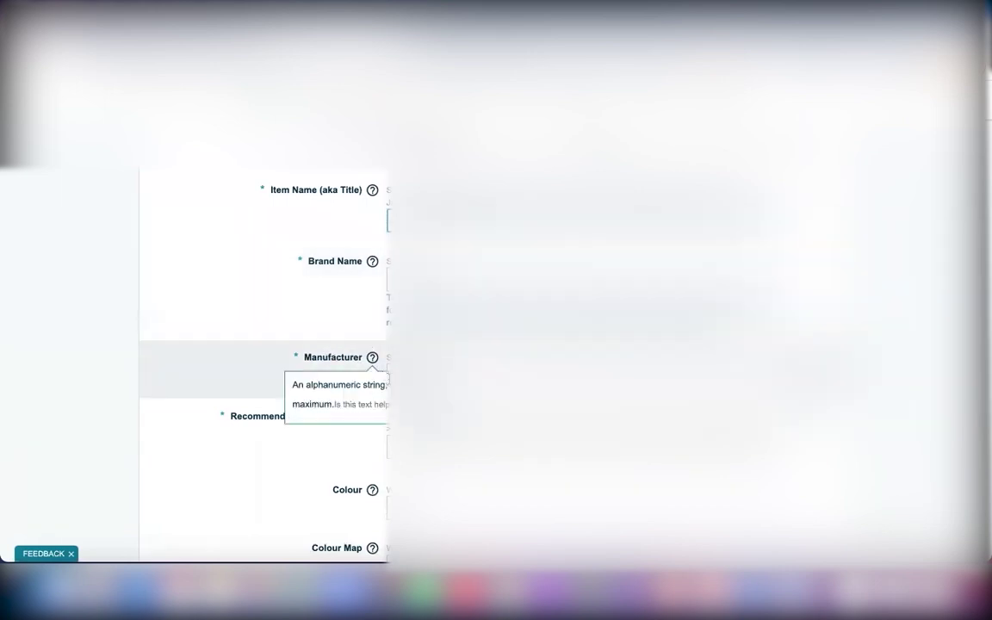
scroll(379, 377, down, 2)
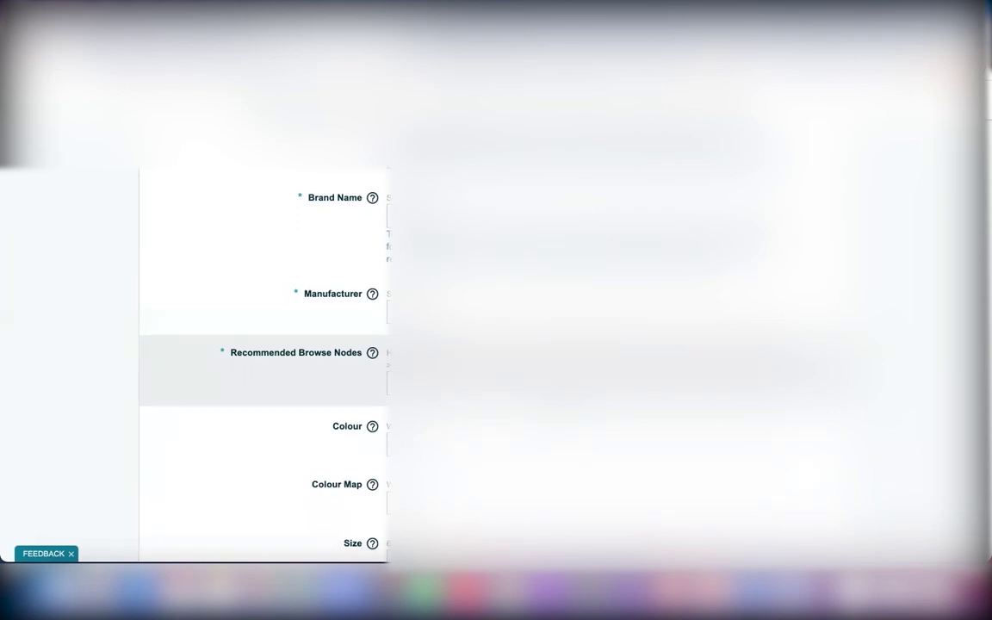
scroll(263, 362, up, 5)
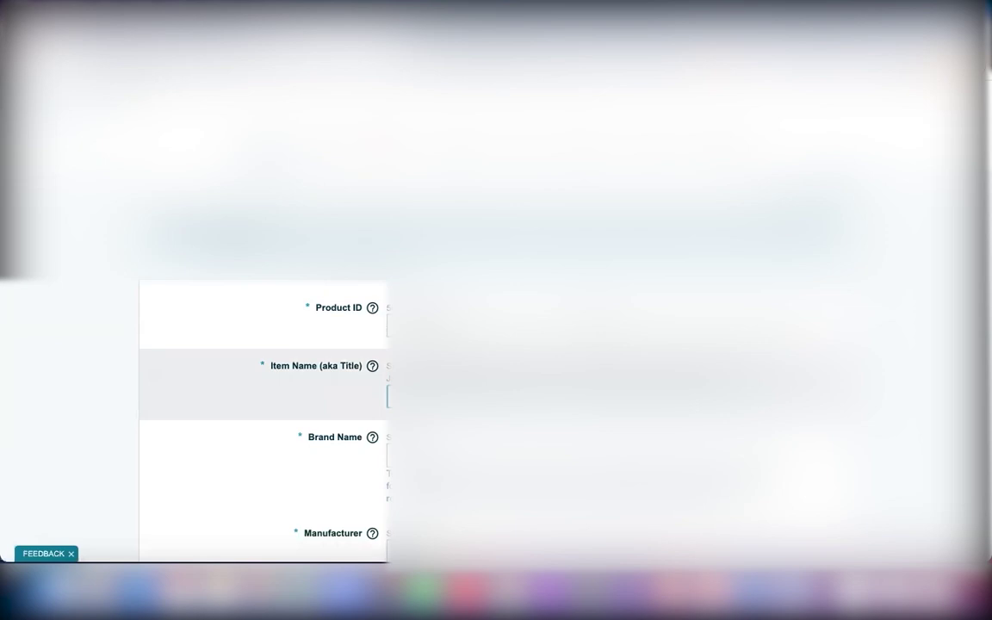
scroll(259, 387, down, 5)
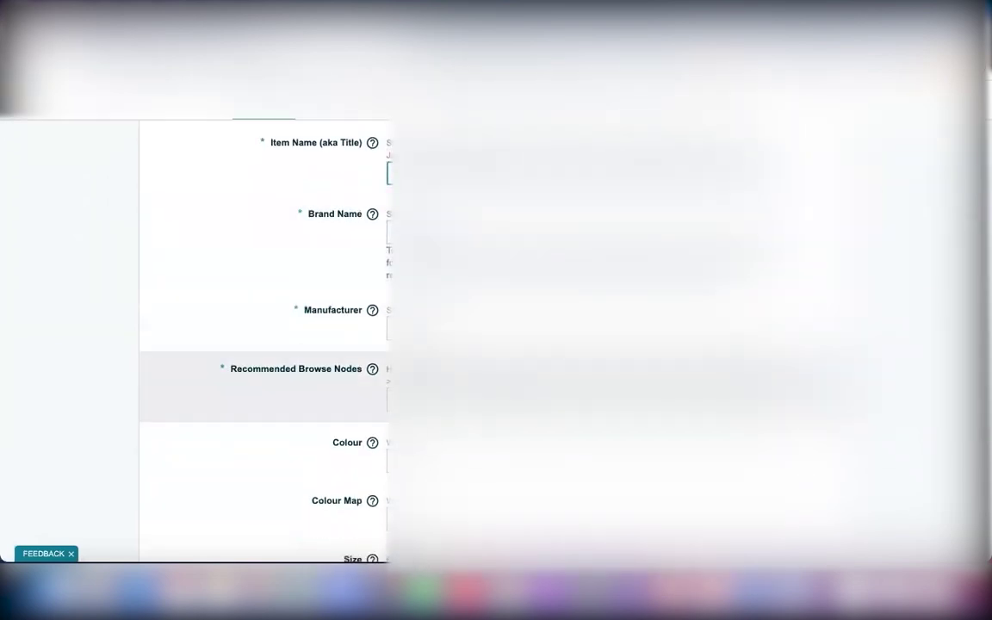
scroll(259, 357, down, 4)
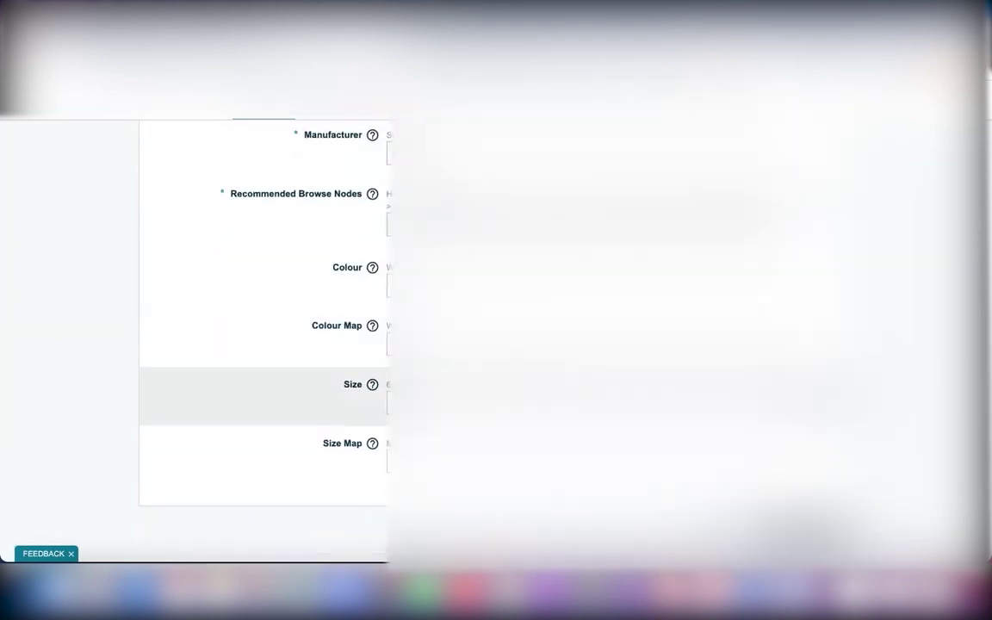
- Review the offer fields from Seller SKU and Your price through the sale dates, Condition and Handling Time to Offer Start Date
scroll(258, 362, up, 7)
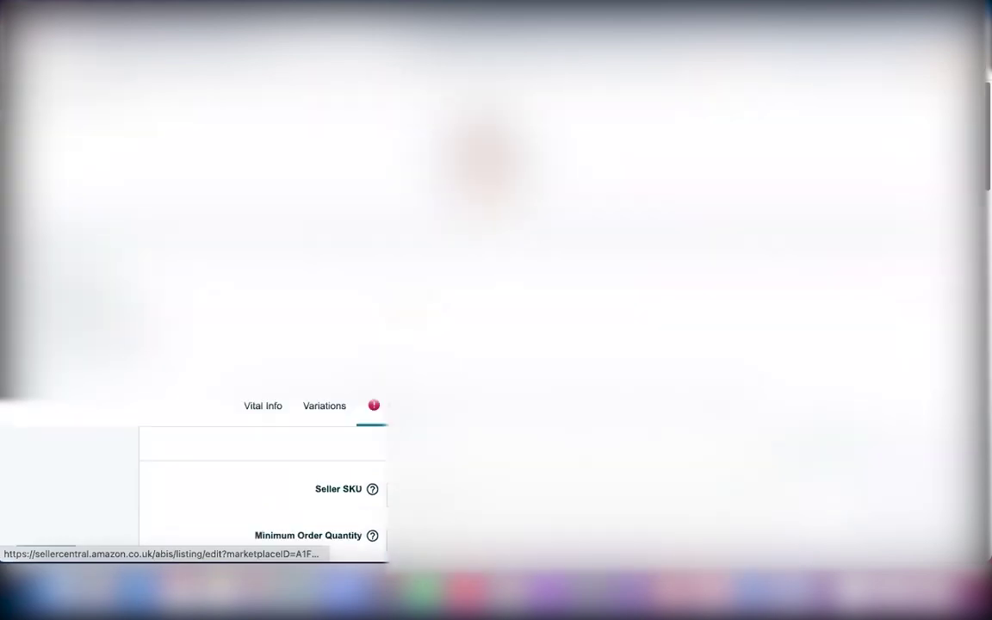
scroll(258, 482, down, 4)
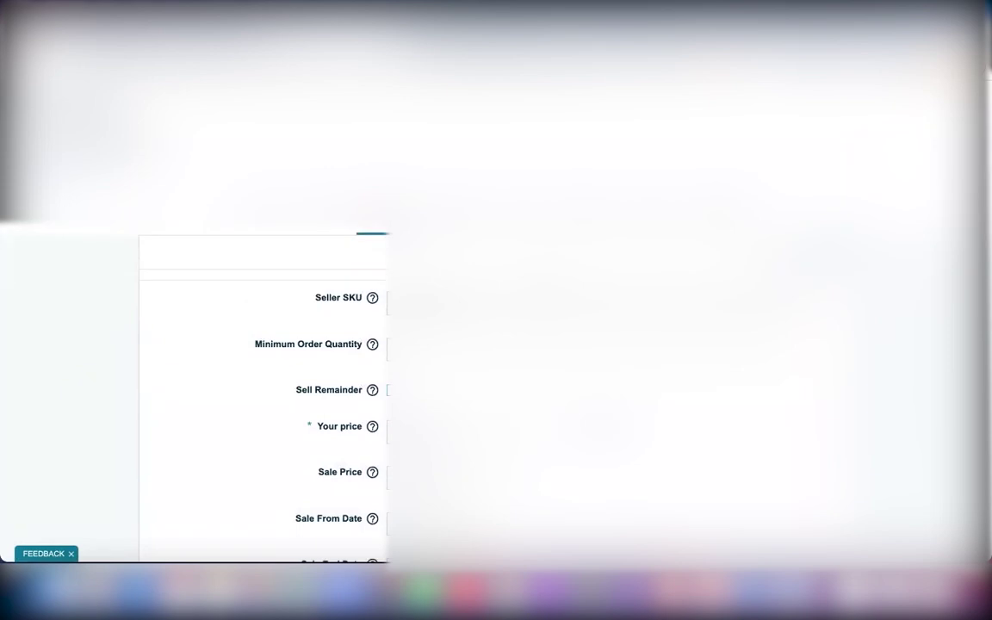
scroll(258, 387, down, 2)
scroll(258, 345, down, 5)
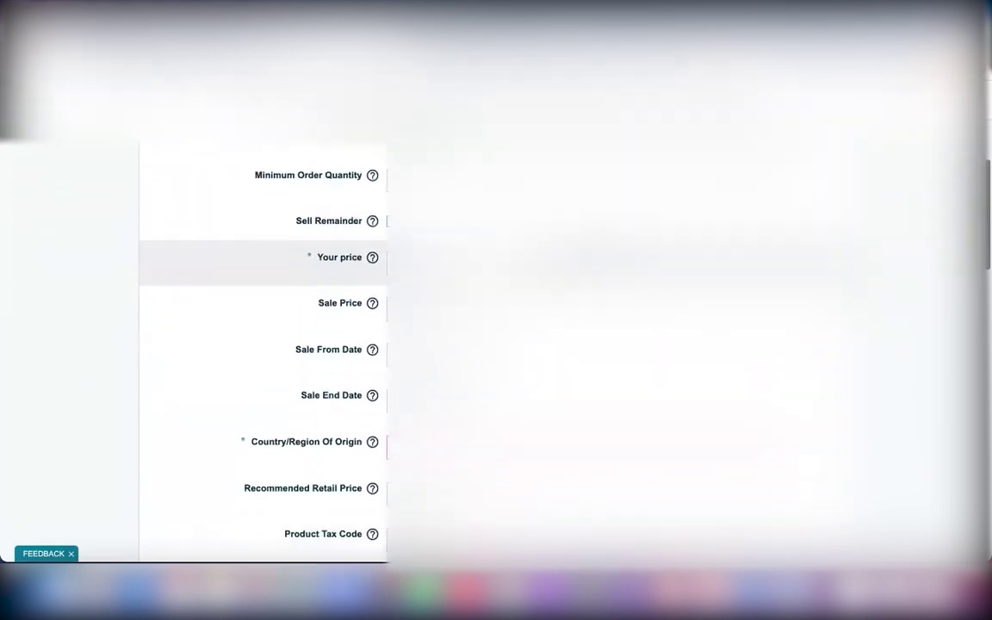
scroll(259, 259, down, 4)
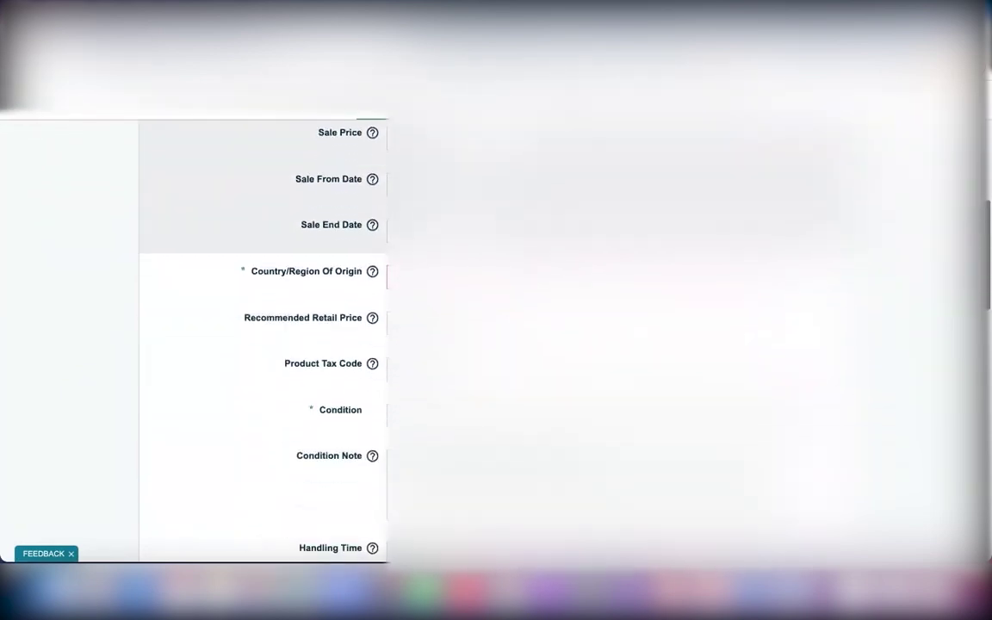
scroll(258, 344, up, 10)
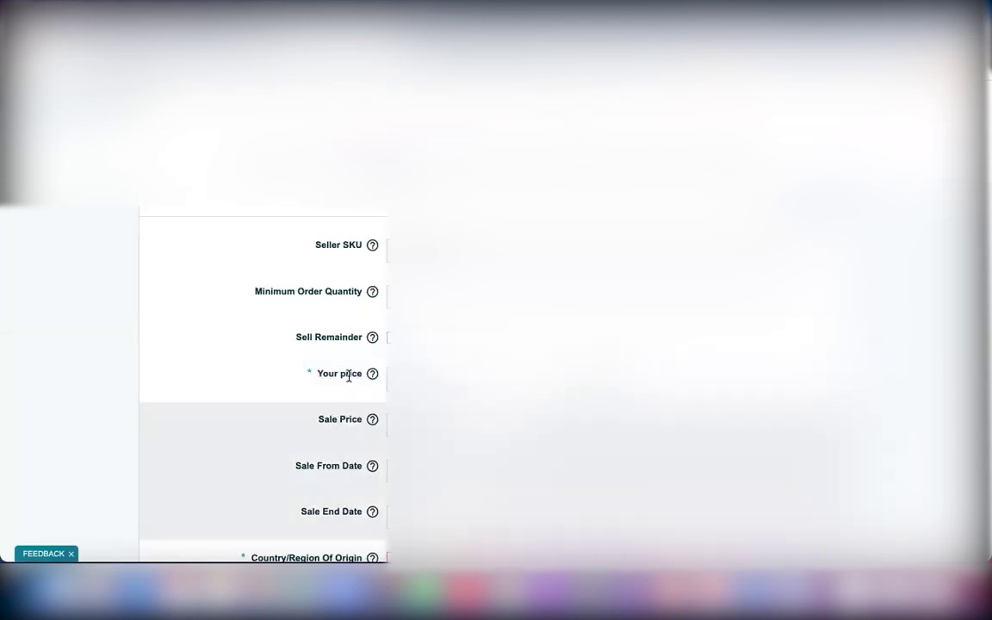
scroll(348, 377, down, 4)
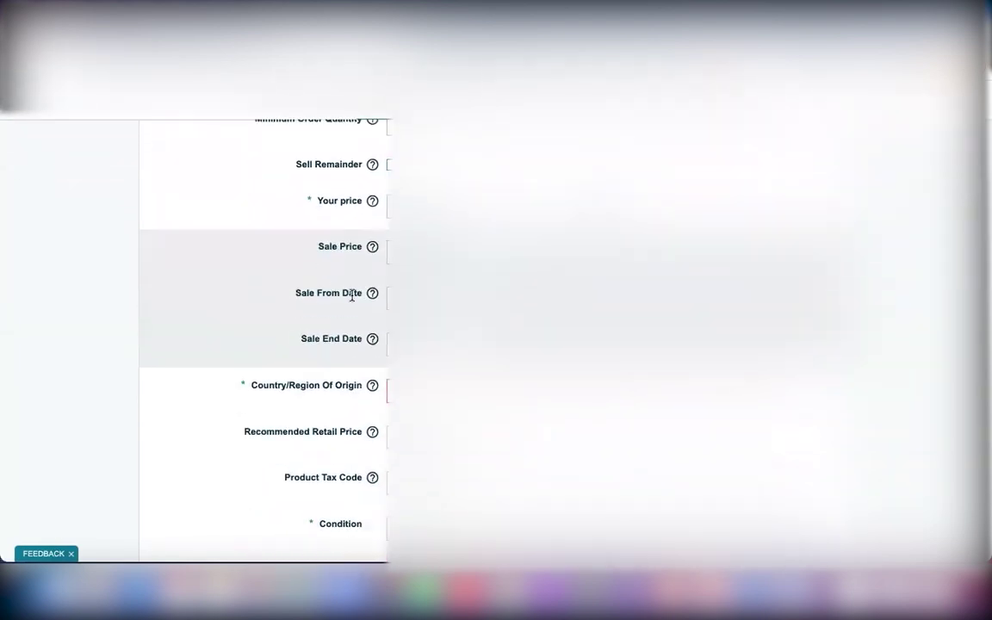
scroll(327, 297, down, 1)
scroll(258, 327, down, 4)
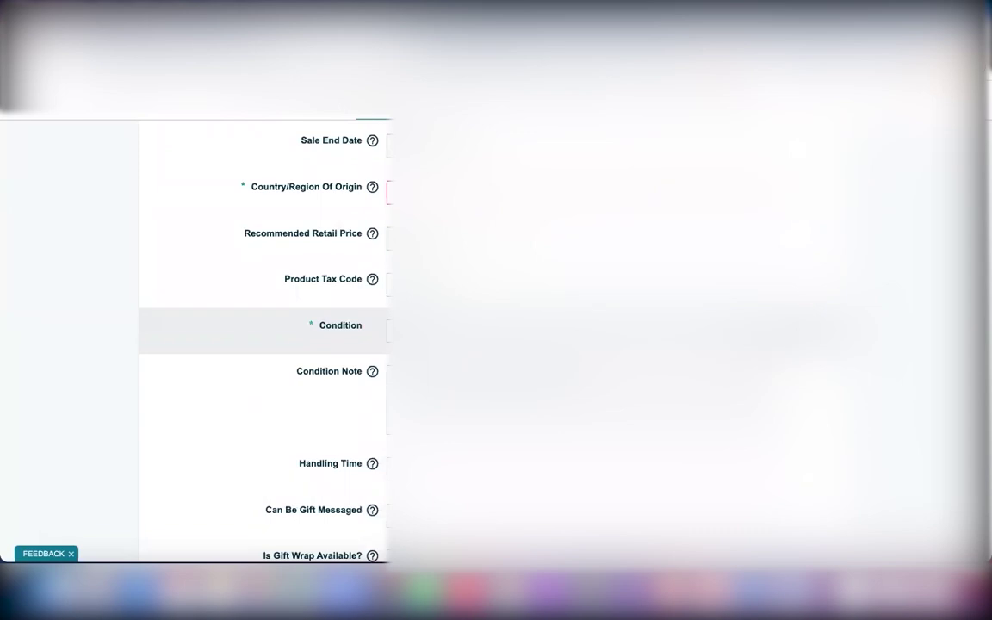
scroll(258, 347, down, 3)
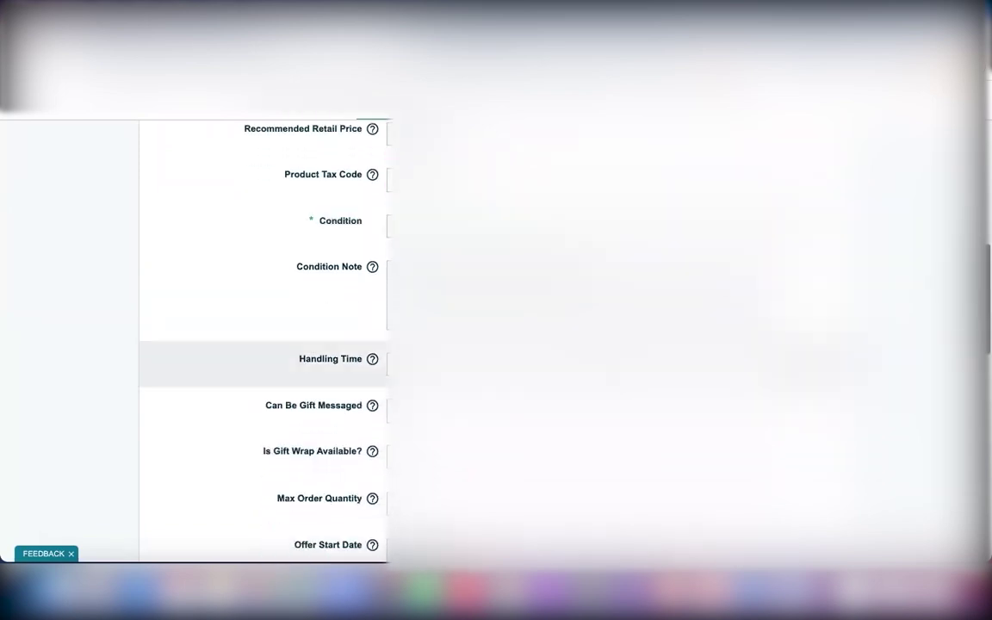
scroll(259, 362, down, 3)
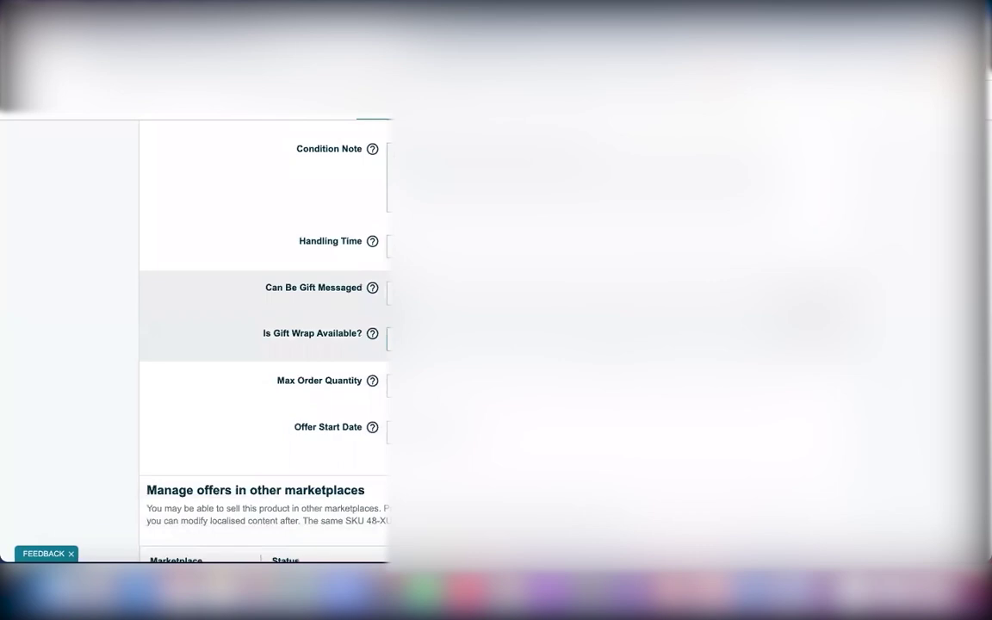
- Look back through the offer fields to Minimum Order Quantity, Sell Remainder and the sale price and date fields
scroll(258, 362, up, 1)
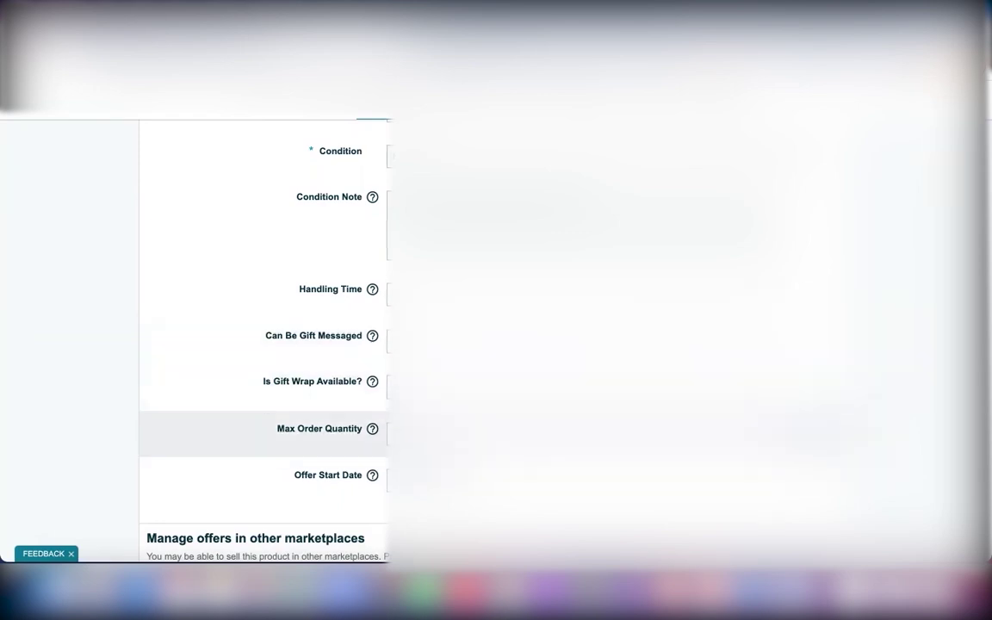
scroll(258, 387, up, 1)
scroll(259, 371, up, 5)
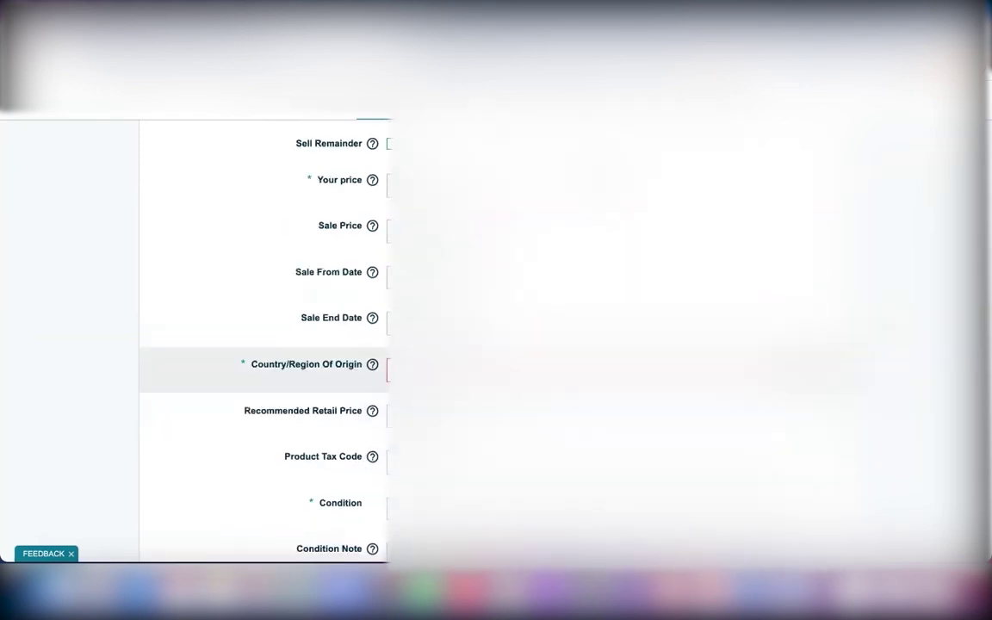
scroll(293, 362, up, 3)
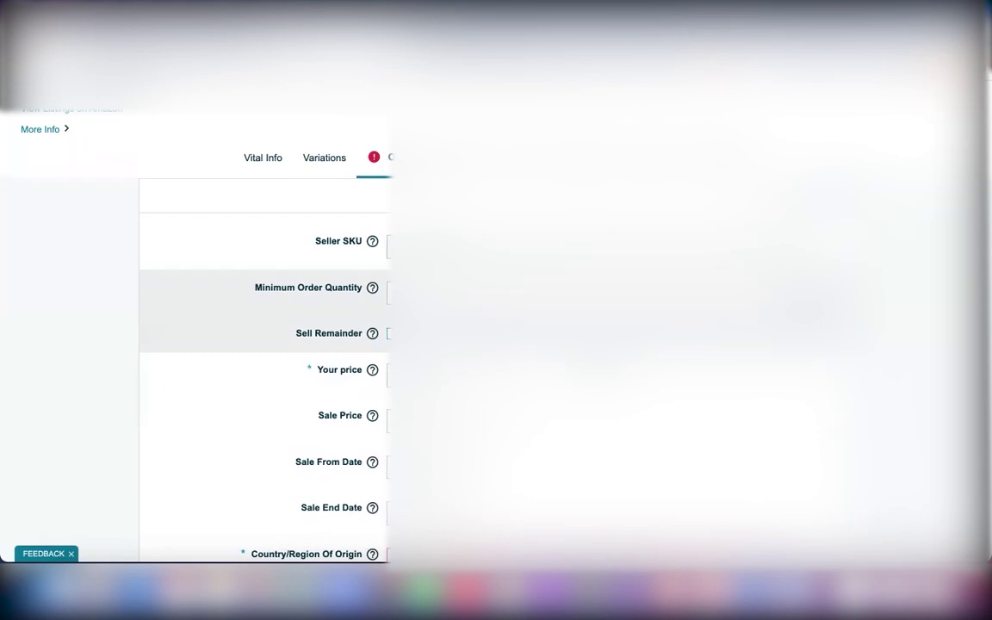
scroll(293, 370, down, 3)
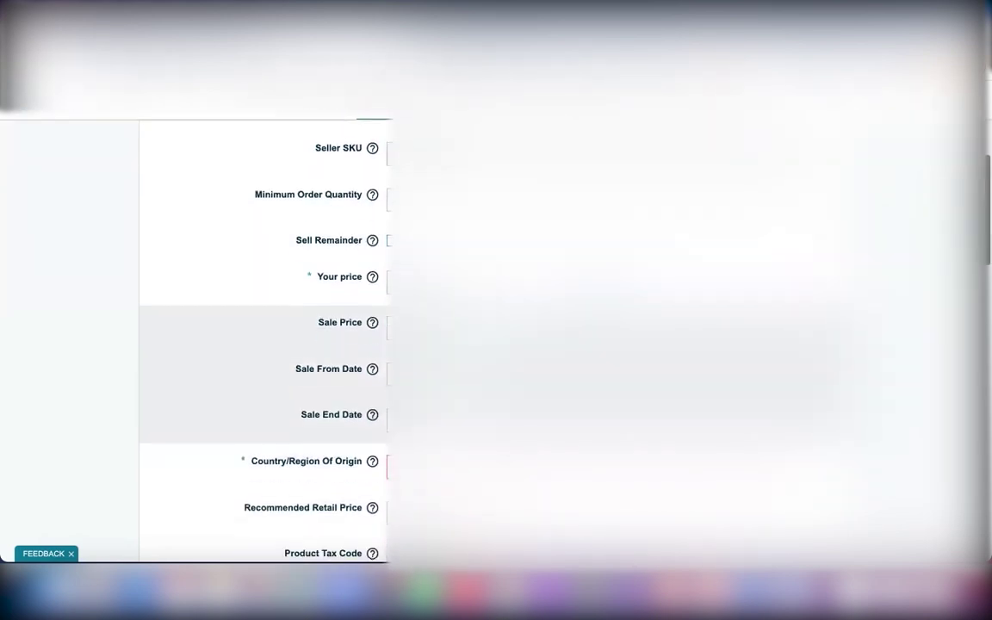
scroll(258, 345, down, 1)
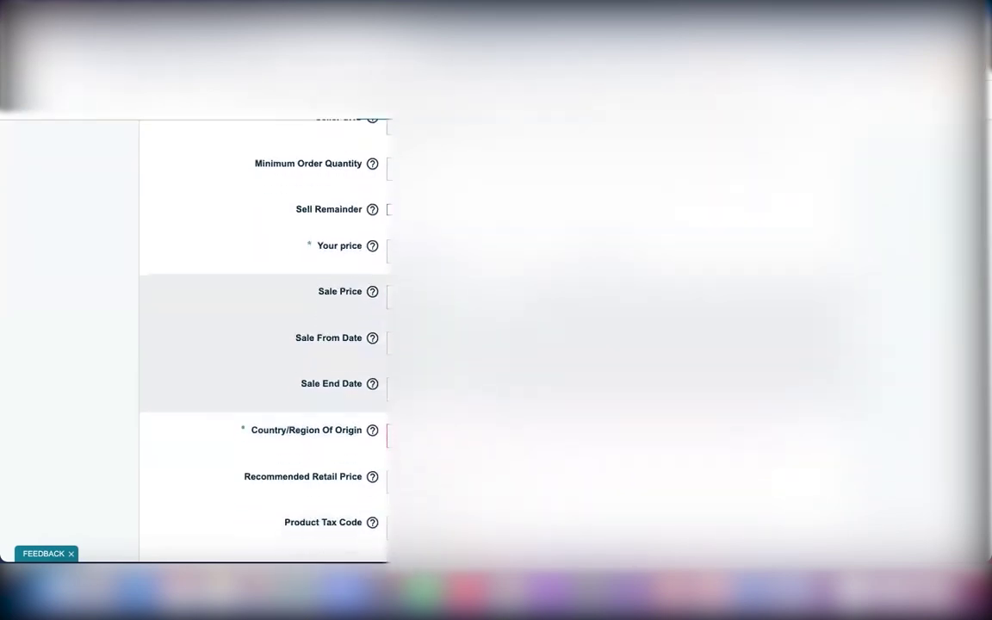
- Examine the listing's Product Description, Key Product Features and Legal Disclaimer Description fields
scroll(258, 344, down, 10)
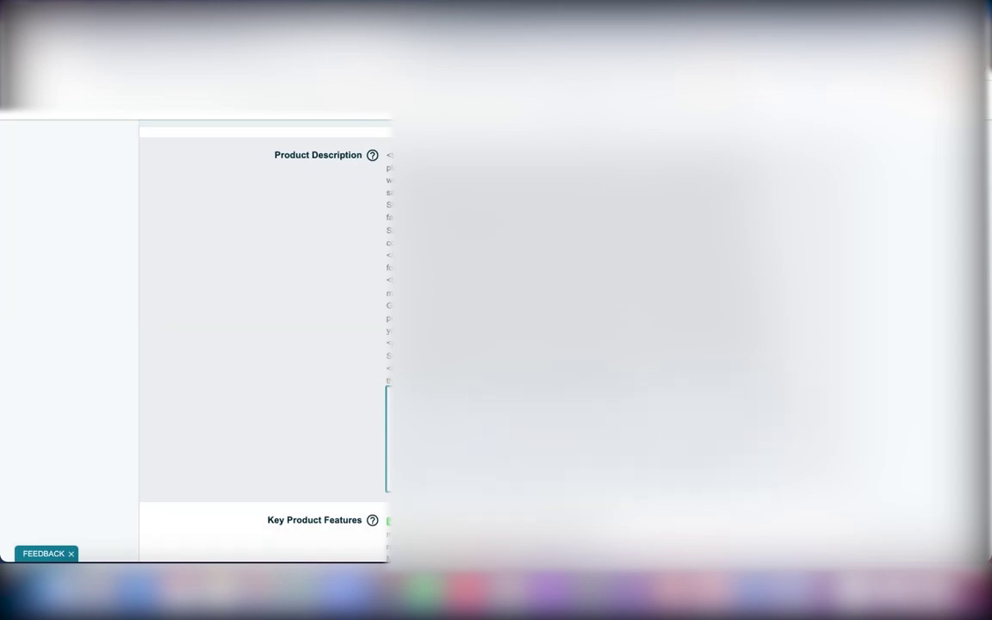
scroll(258, 345, down, 3)
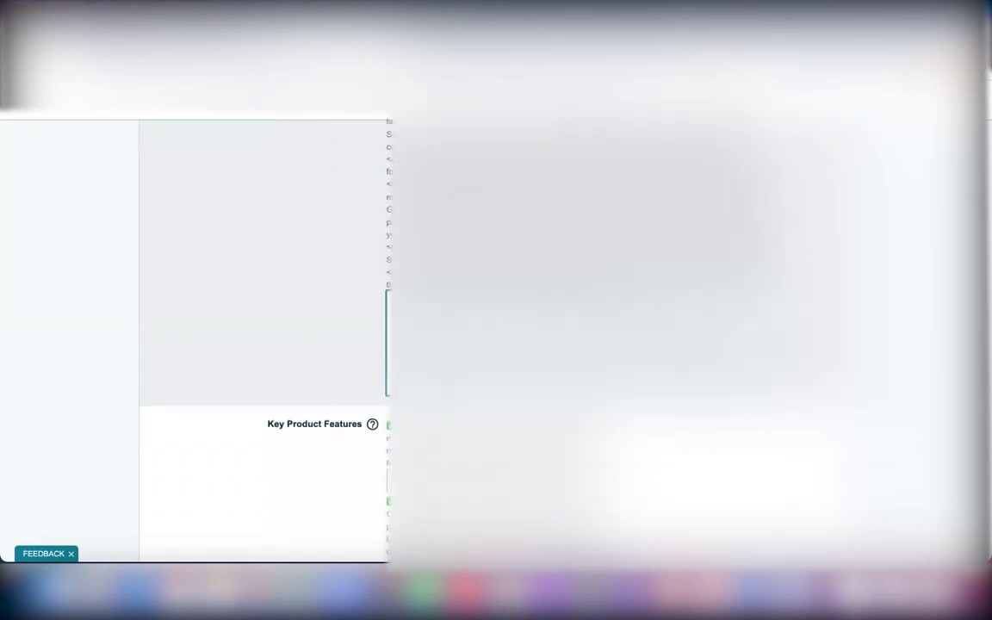
scroll(332, 337, down, 3)
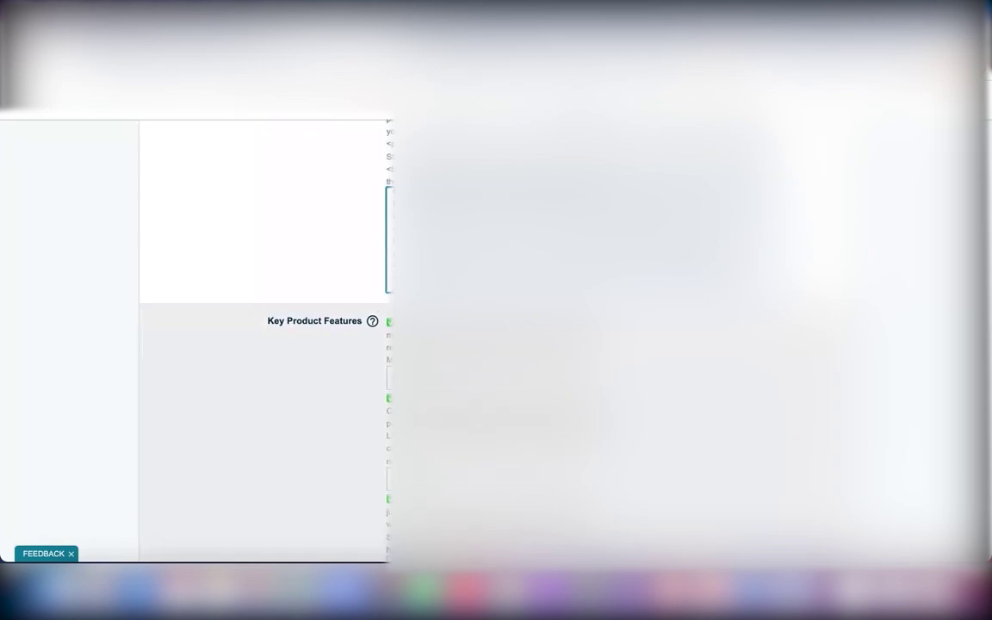
click(389, 378)
scroll(258, 344, down, 10)
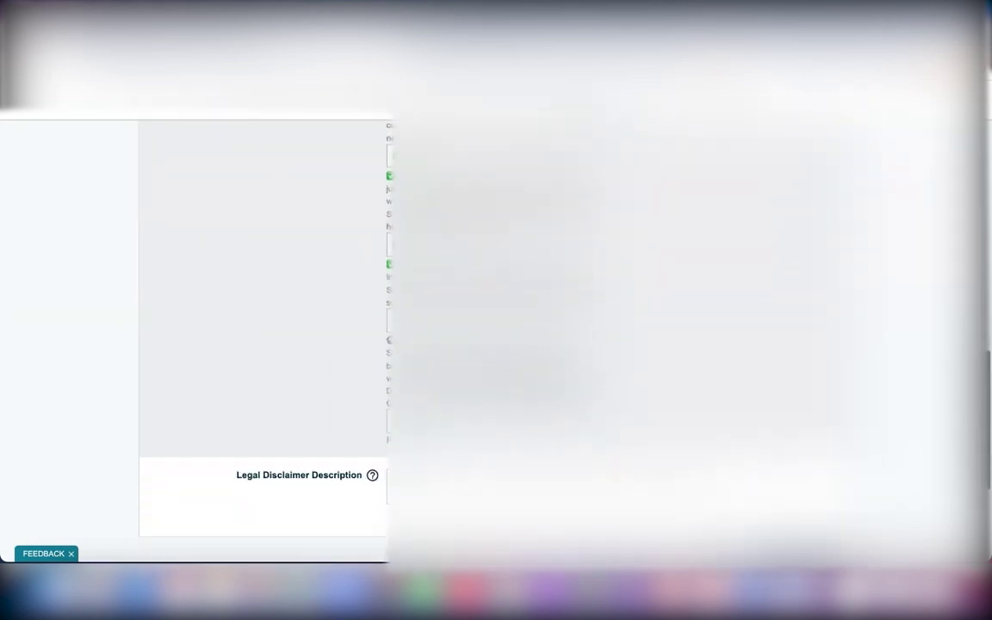
scroll(258, 345, down, 3)
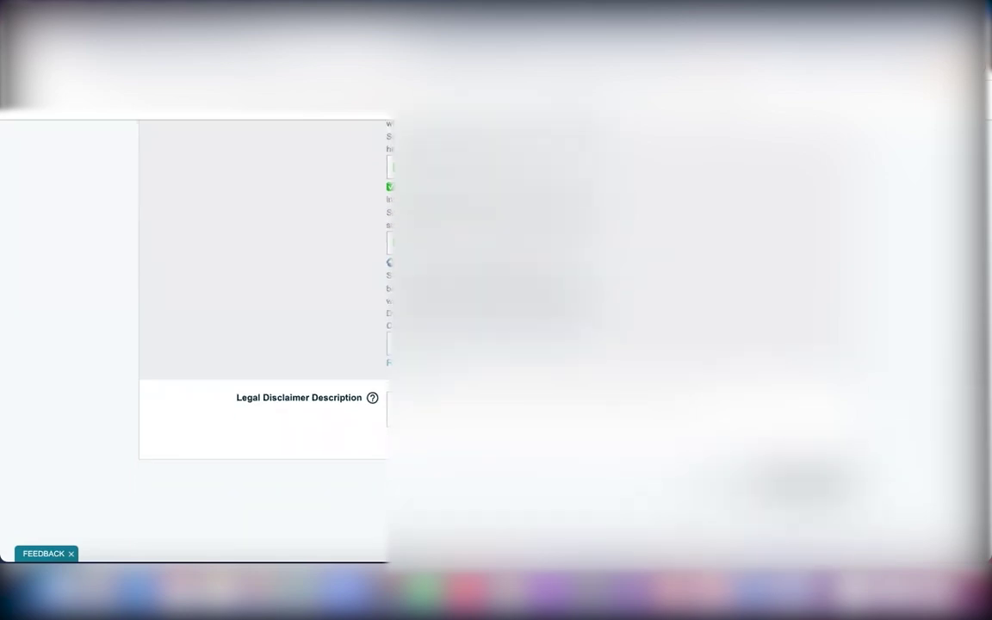
scroll(258, 344, up, 15)
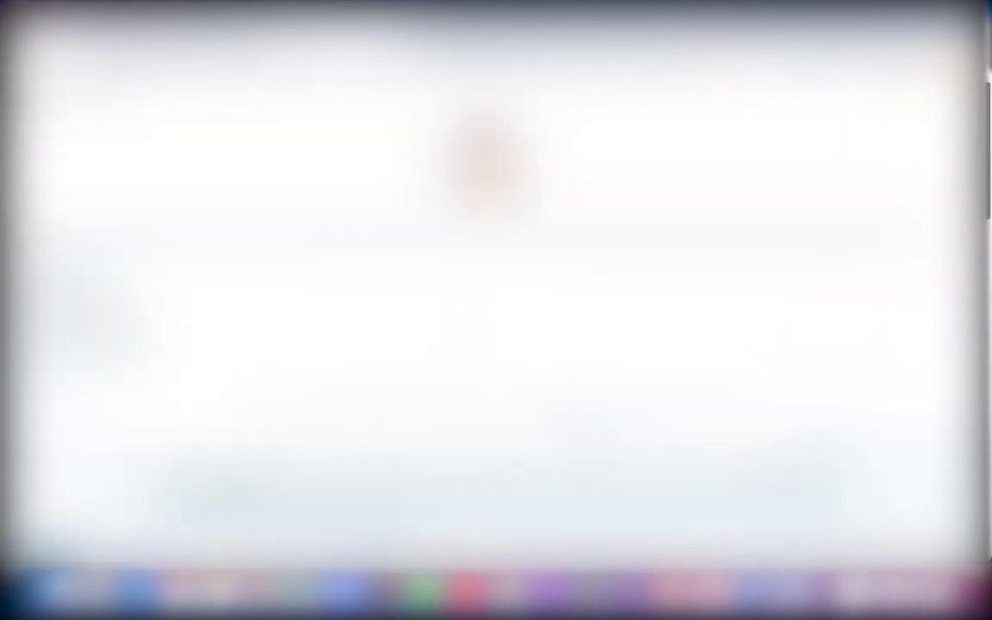
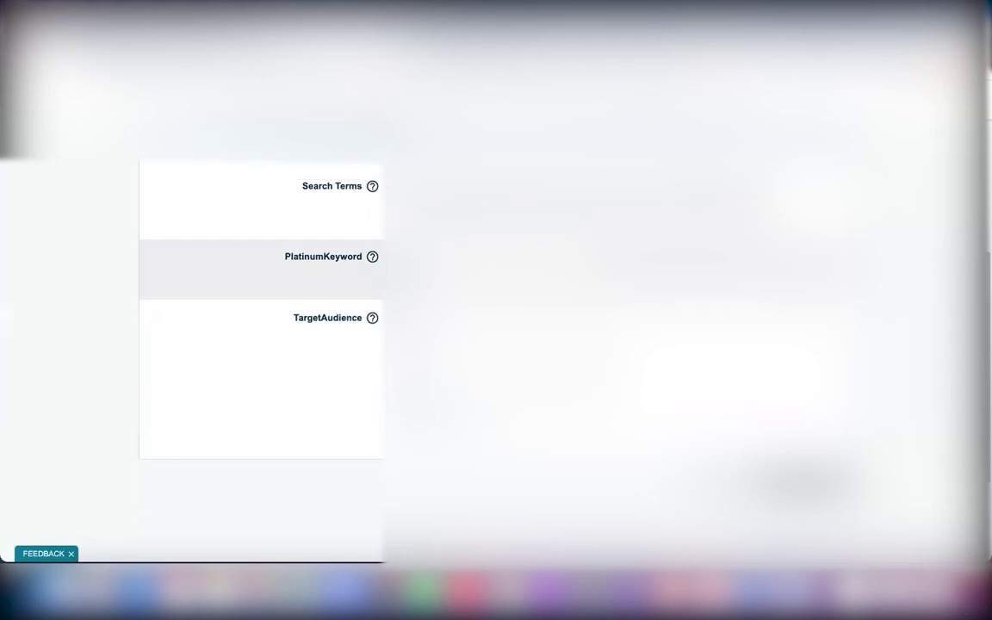
scroll(259, 310, up, 5)
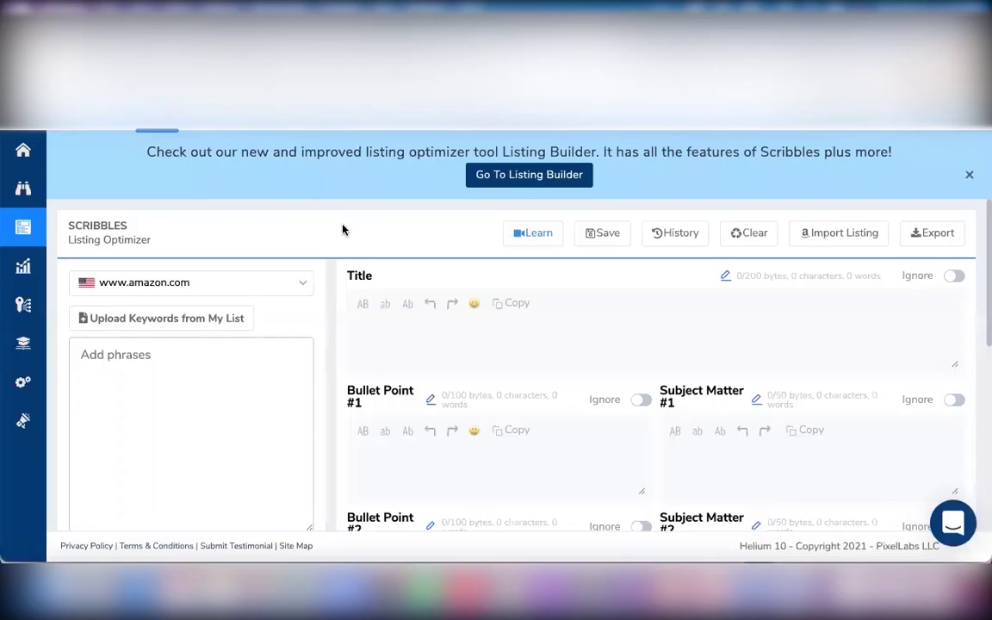
click(302, 286)
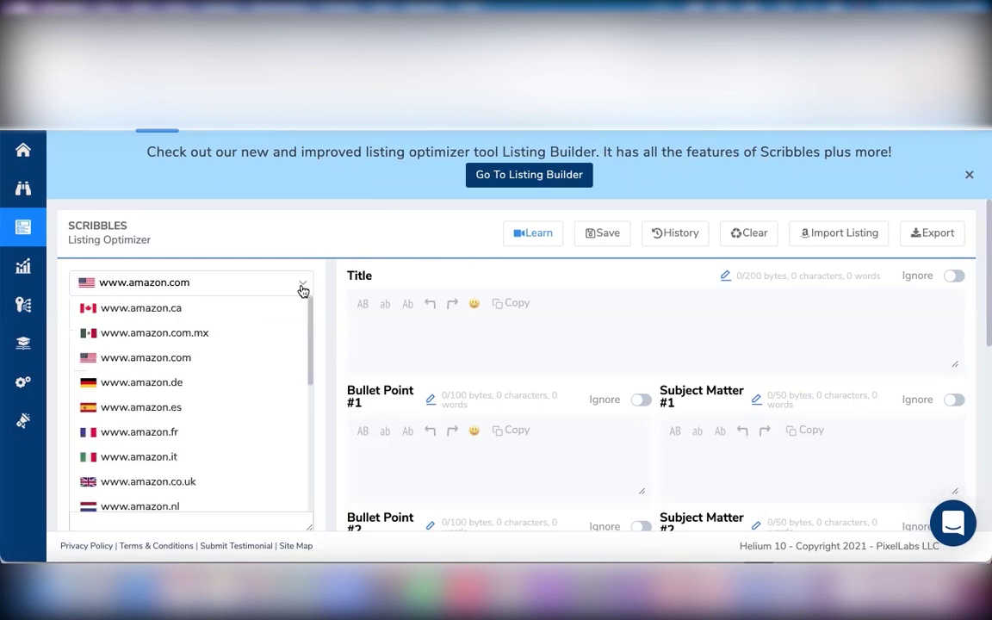
click(220, 475)
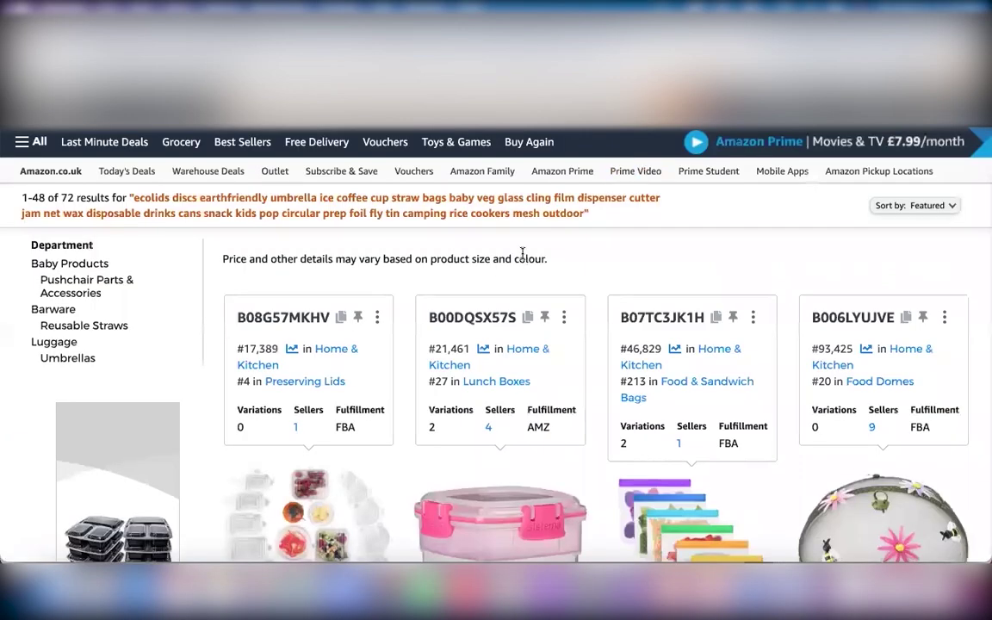
- Open the silicone lids product B08G57MKHV from the Amazon.co.uk search results and review its bullet points
scroll(522, 253, down, 5)
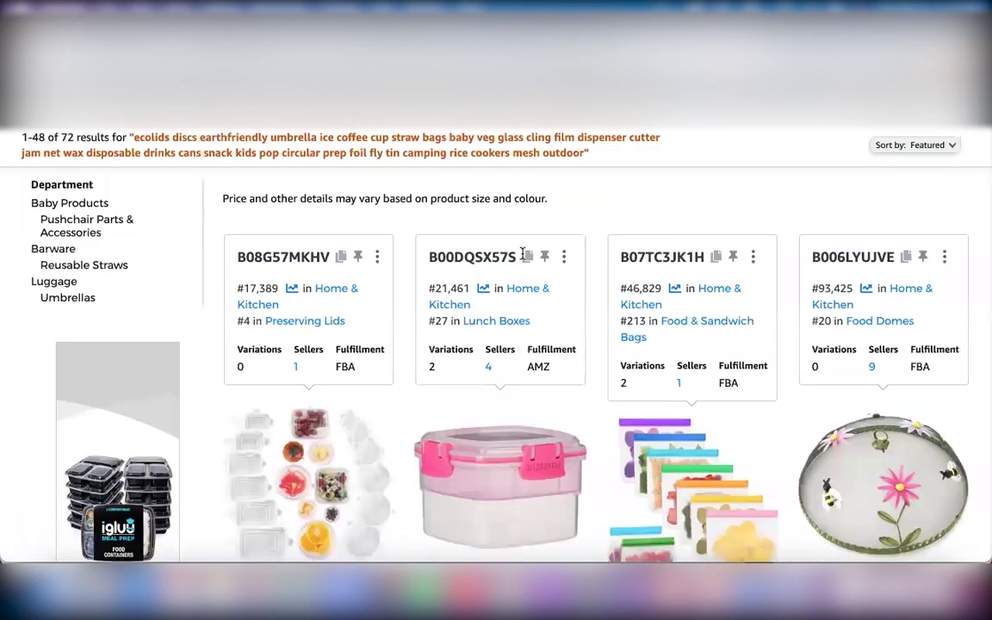
click(299, 376)
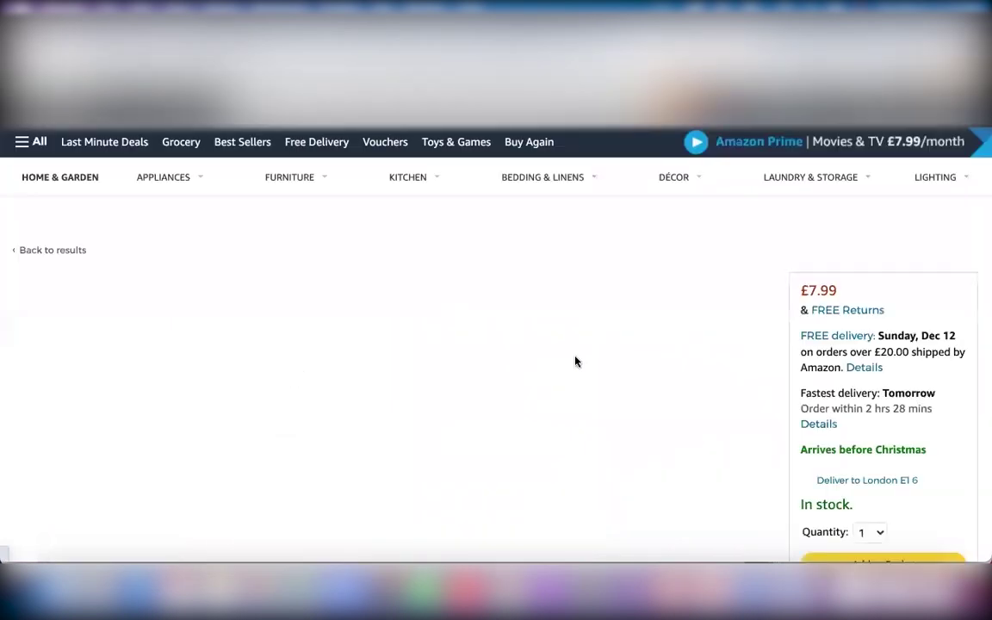
scroll(576, 359, down, 15)
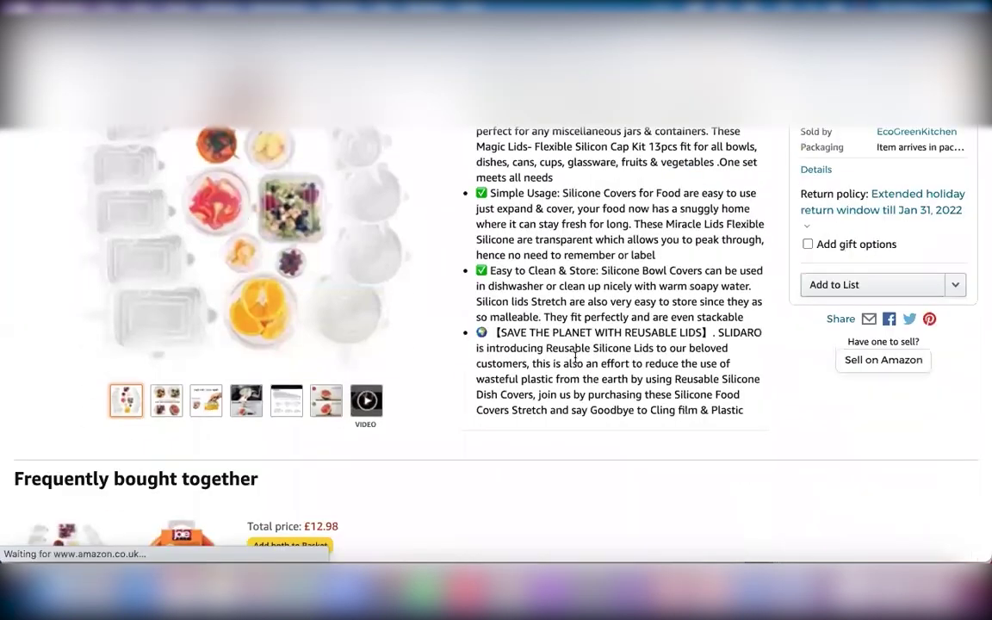
- Look through the silicone lids product page, from the bullet points to the related products, product information and customer questions sections
scroll(576, 361, down, 10)
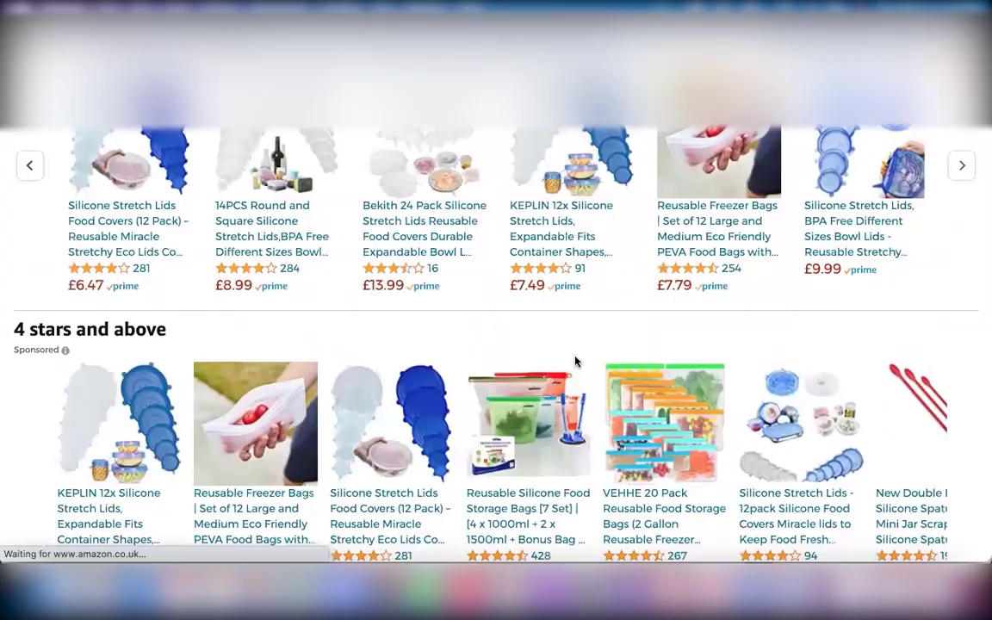
scroll(576, 360, down, 7)
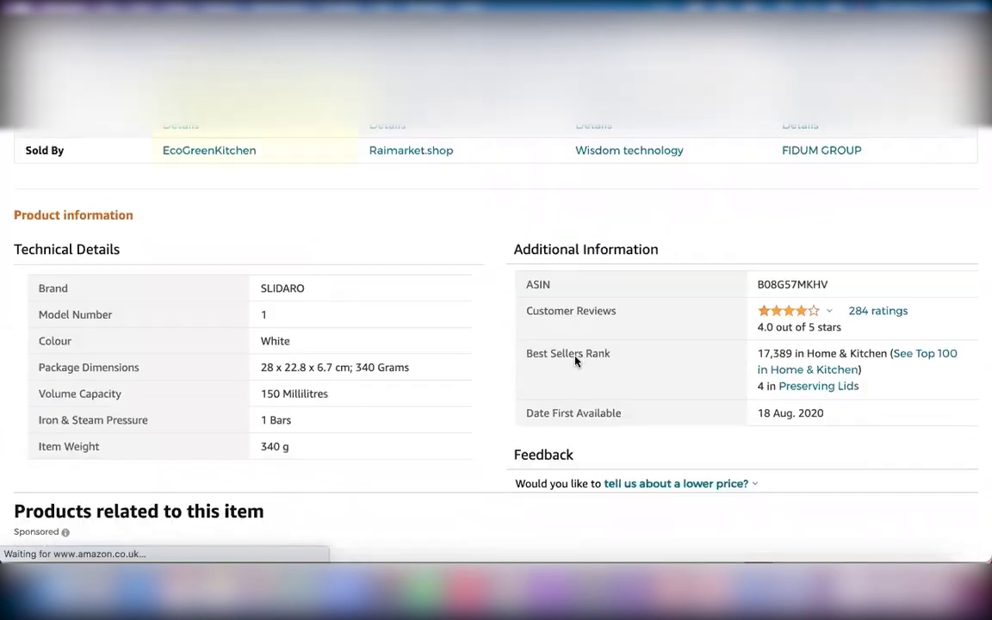
scroll(576, 361, up, 3)
scroll(576, 361, up, 20)
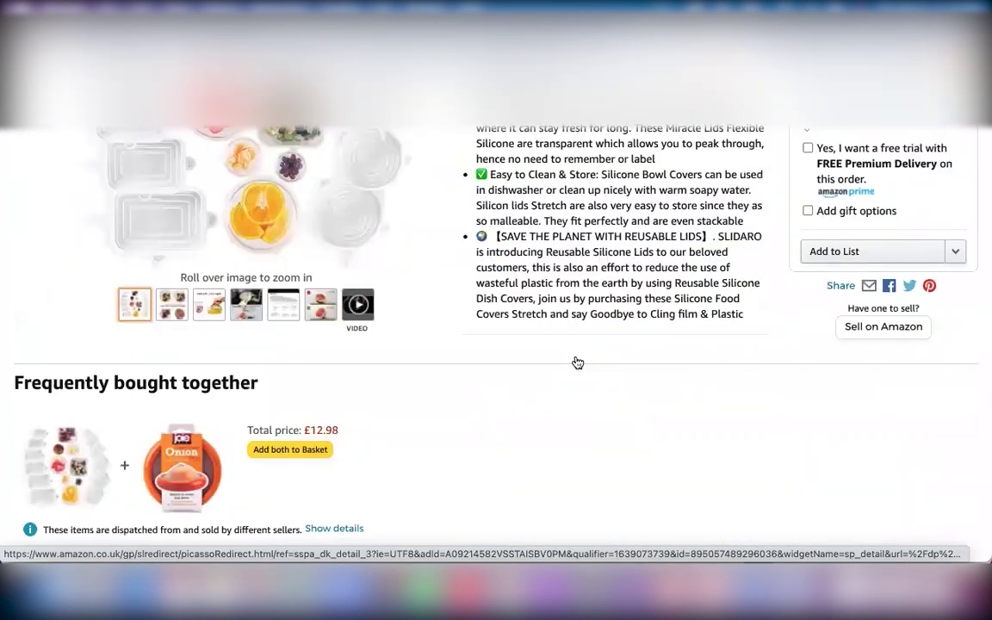
scroll(577, 361, down, 15)
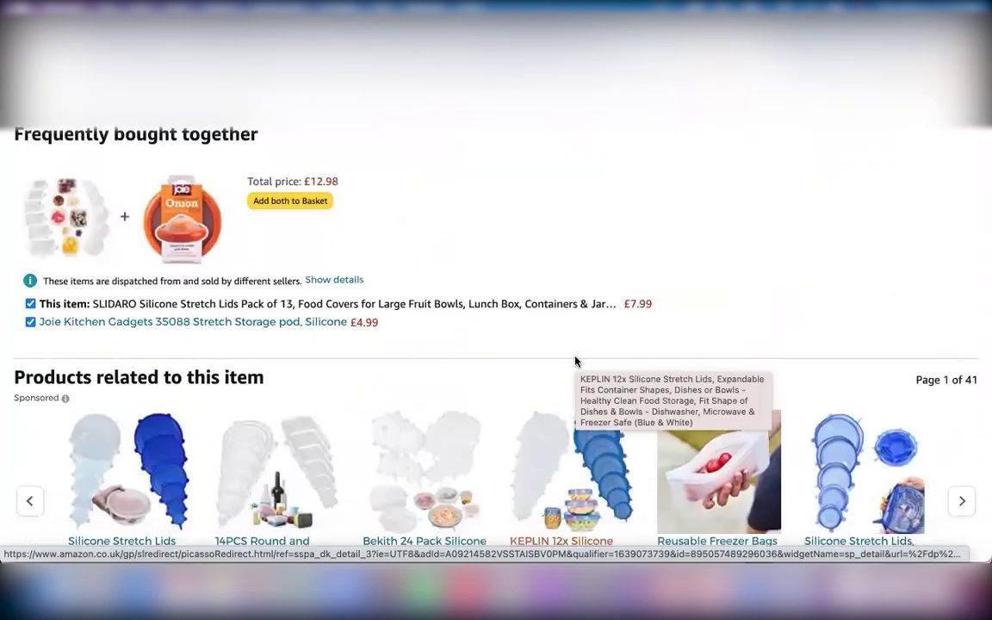
scroll(577, 362, down, 5)
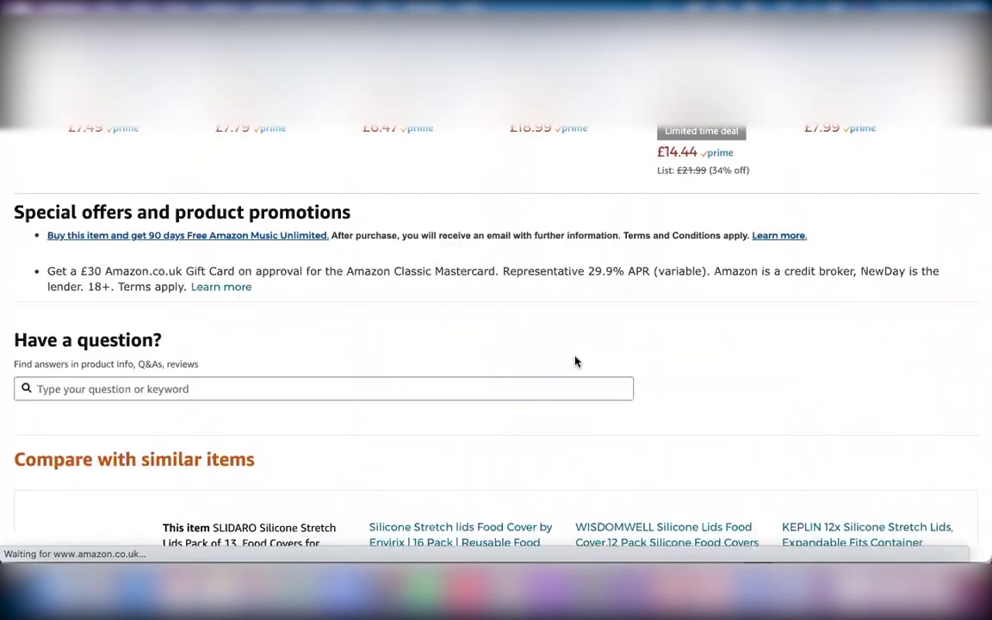
scroll(577, 361, up, 20)
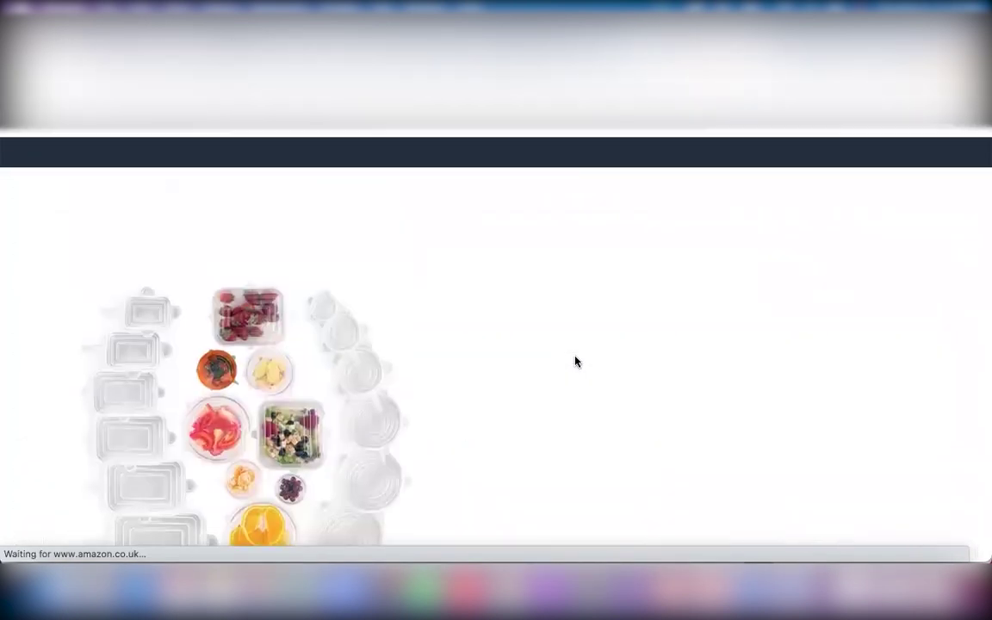
scroll(543, 401, down, 12)
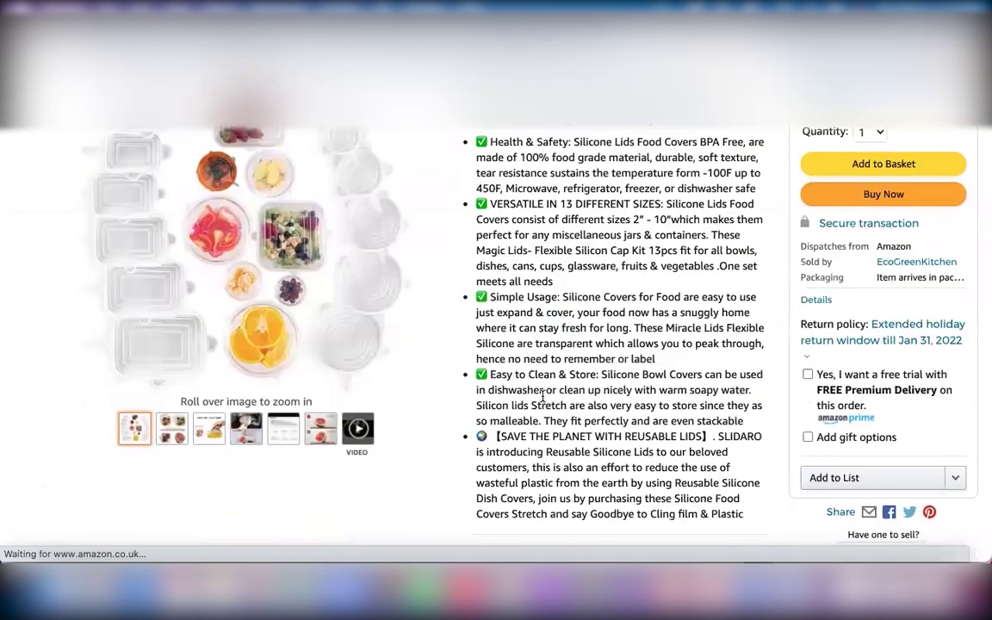
scroll(543, 395, down, 12)
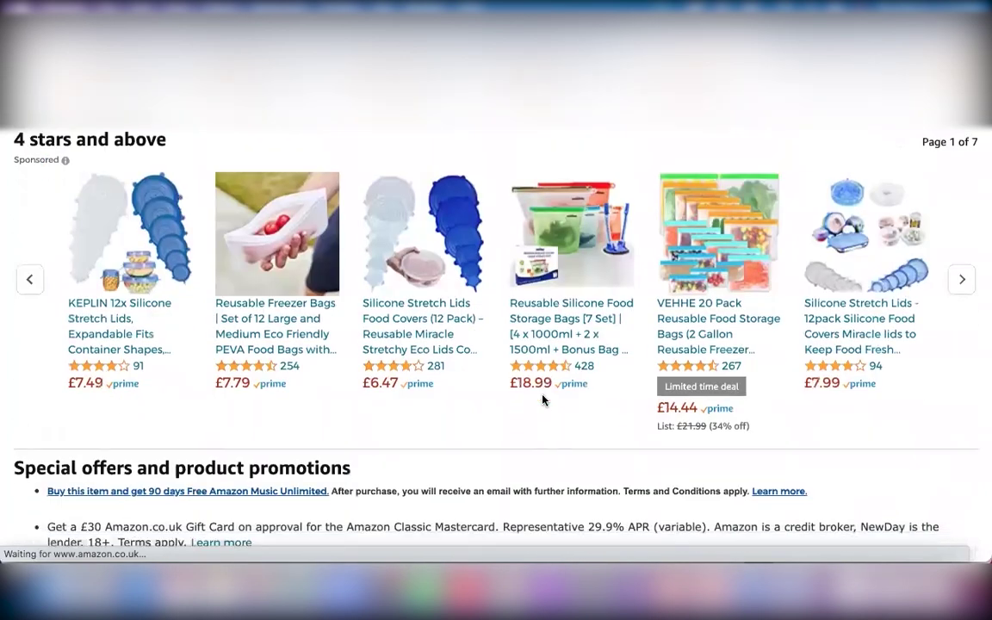
scroll(543, 400, up, 10)
scroll(543, 399, down, 10)
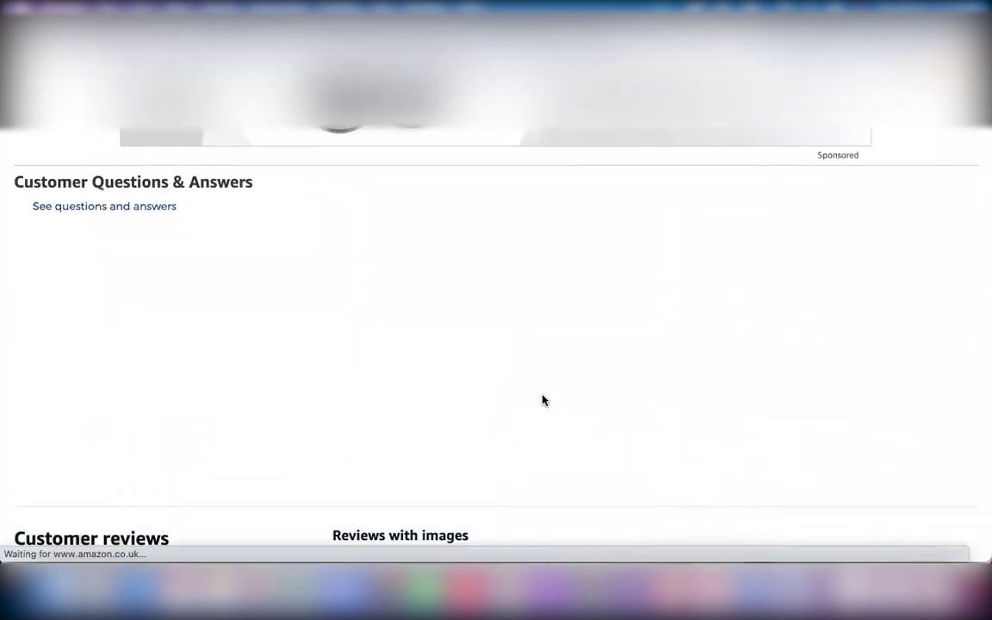
scroll(542, 400, up, 8)
scroll(542, 398, down, 10)
scroll(542, 398, up, 14)
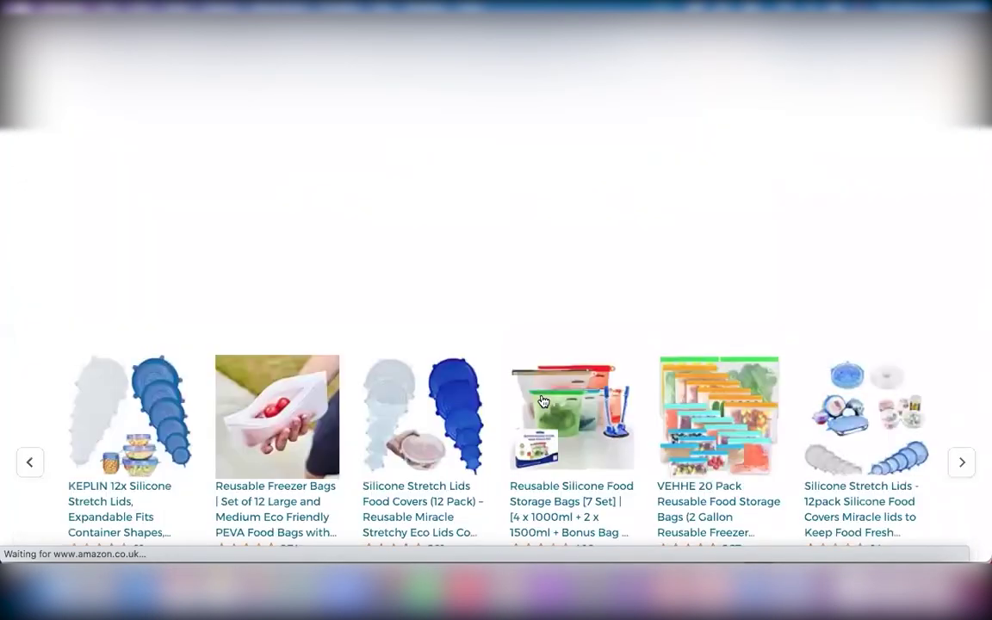
scroll(543, 398, up, 10)
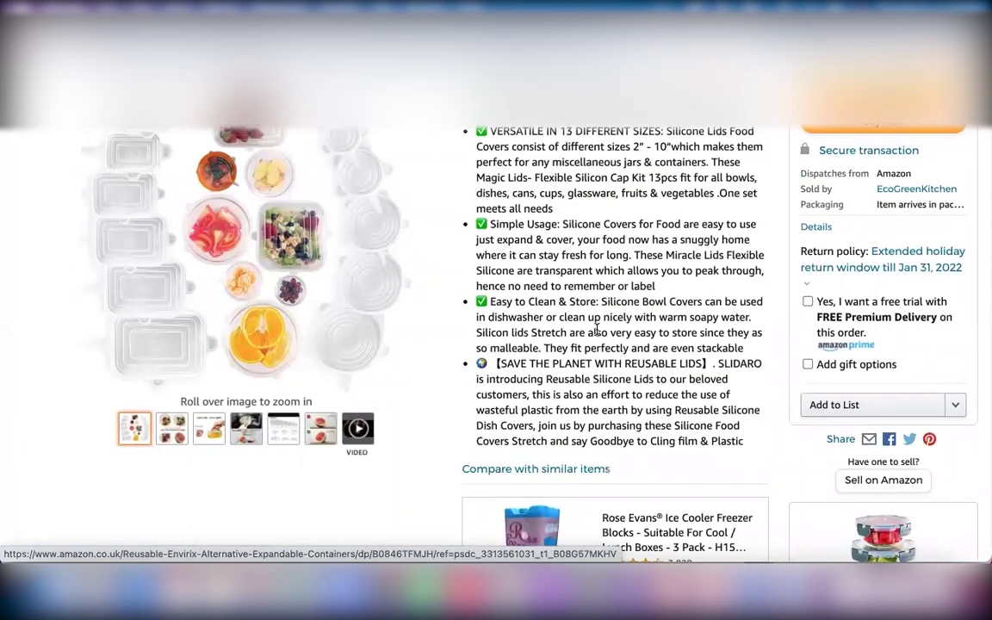
- Examine the product's price history chart and the Helium 10 tools below it, and return to the bullet points
scroll(596, 328, down, 5)
scroll(596, 328, down, 3)
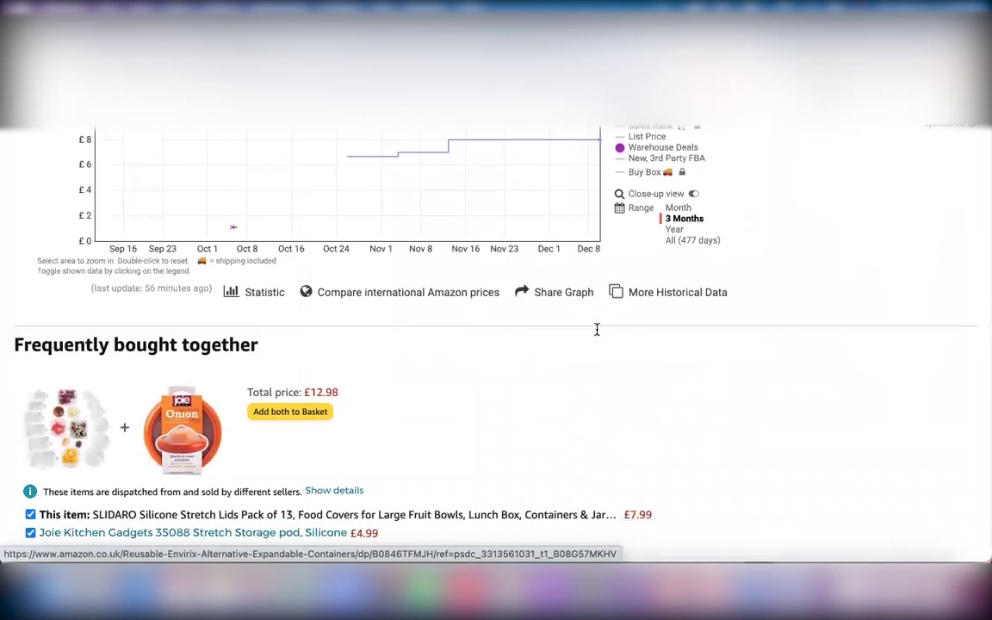
scroll(596, 329, down, 3)
scroll(598, 335, up, 5)
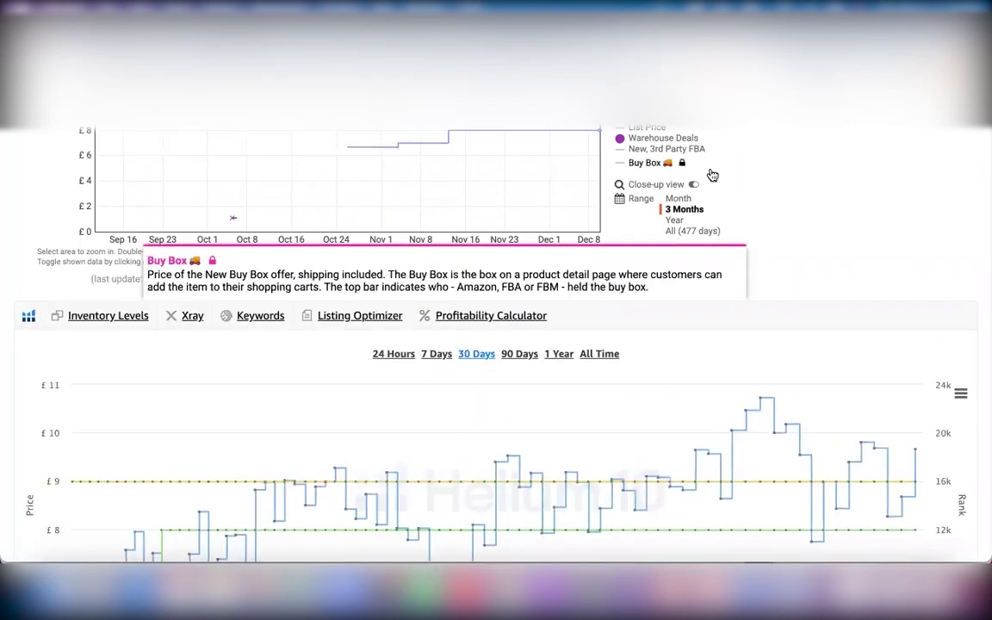
scroll(712, 175, up, 5)
scroll(713, 175, up, 3)
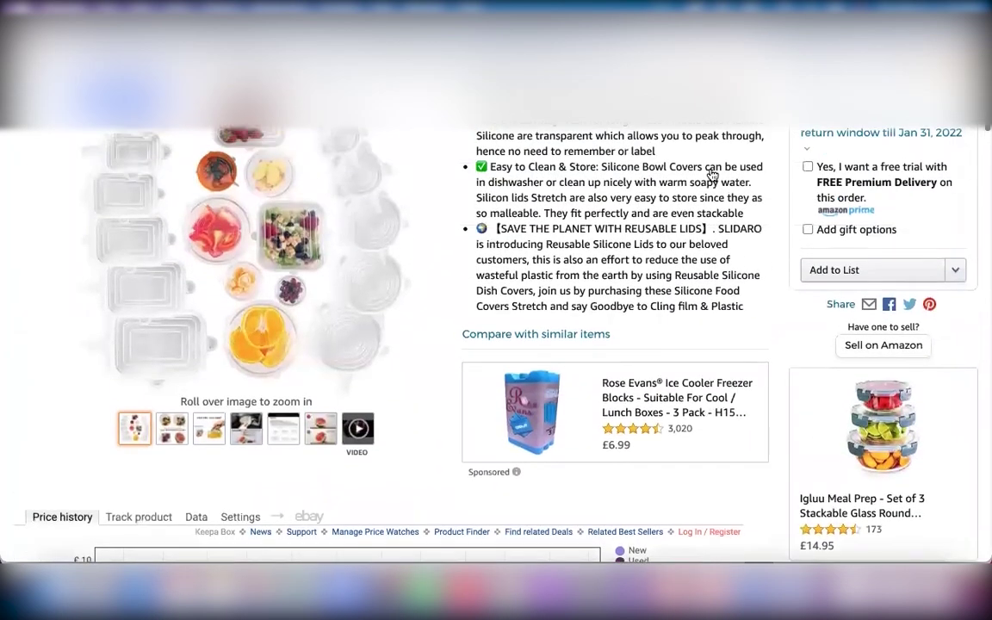
scroll(567, 165, up, 2)
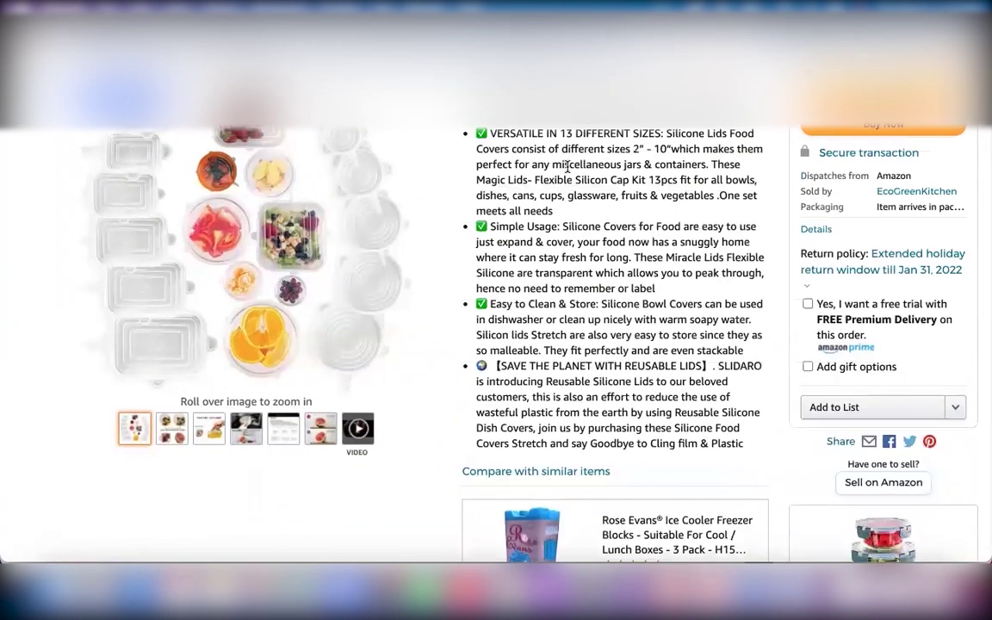
- Load the silicone lids listing into Scribbles through the Helium 10 Listing Optimizer on the product page
scroll(566, 167, down, 4)
scroll(566, 166, down, 7)
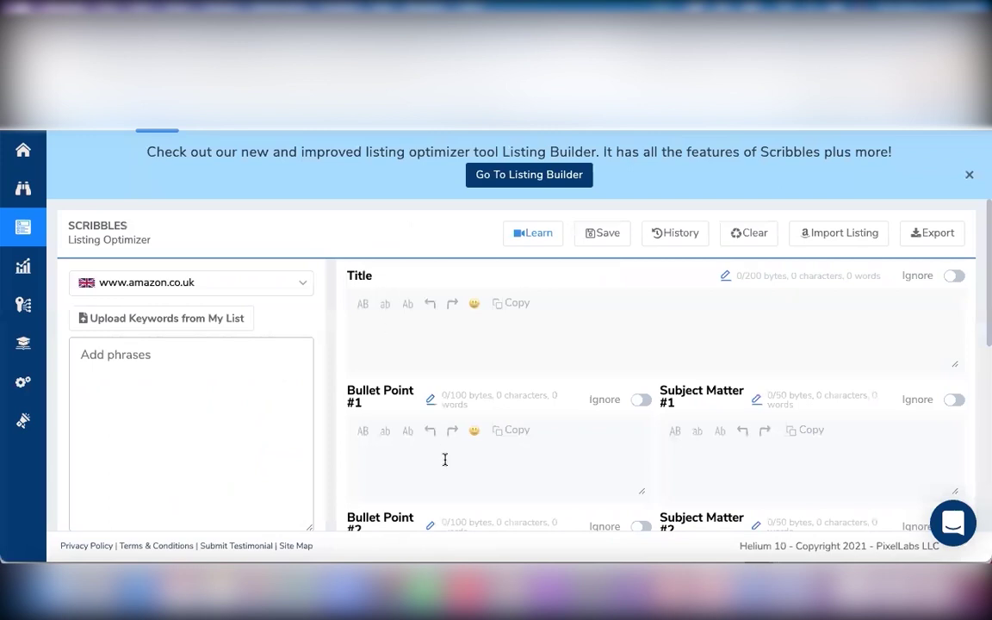
scroll(445, 460, down, 2)
scroll(446, 466, up, 2)
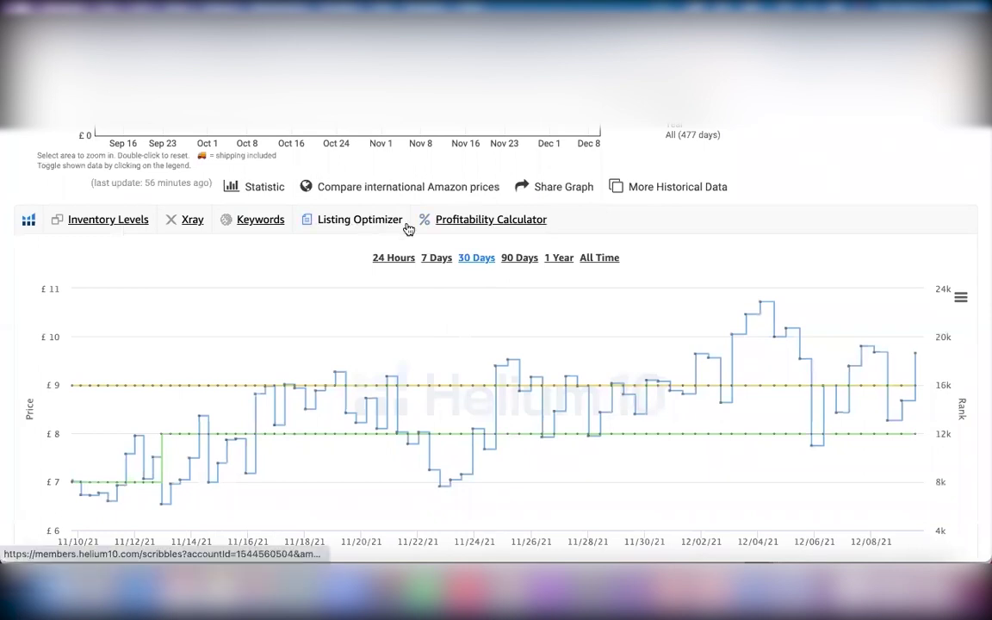
click(346, 226)
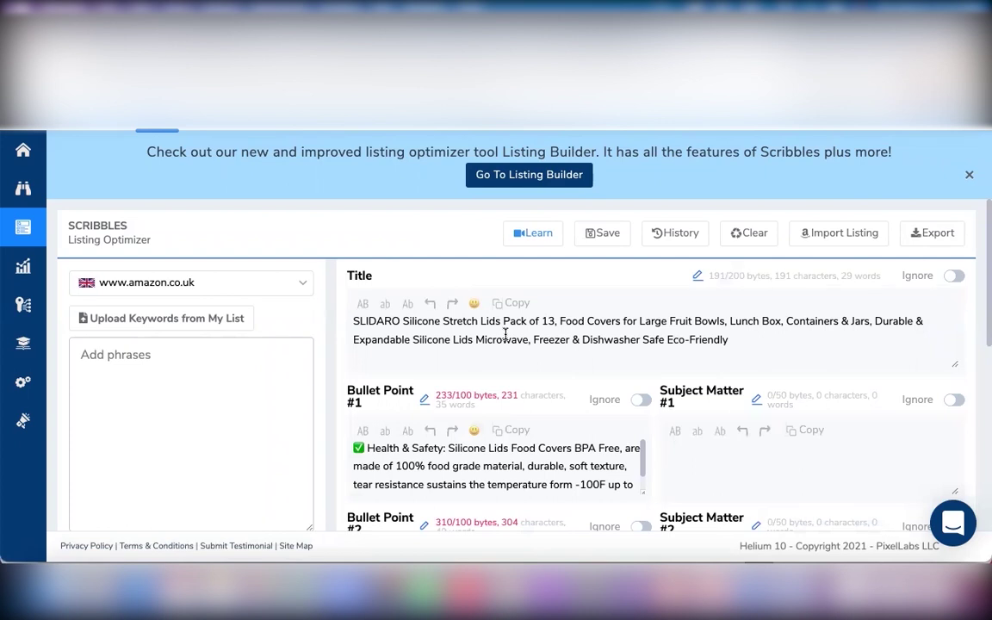
- Review the imported bullet points #1 to #5 and their subject matter fields in Scribbles
scroll(506, 334, down, 5)
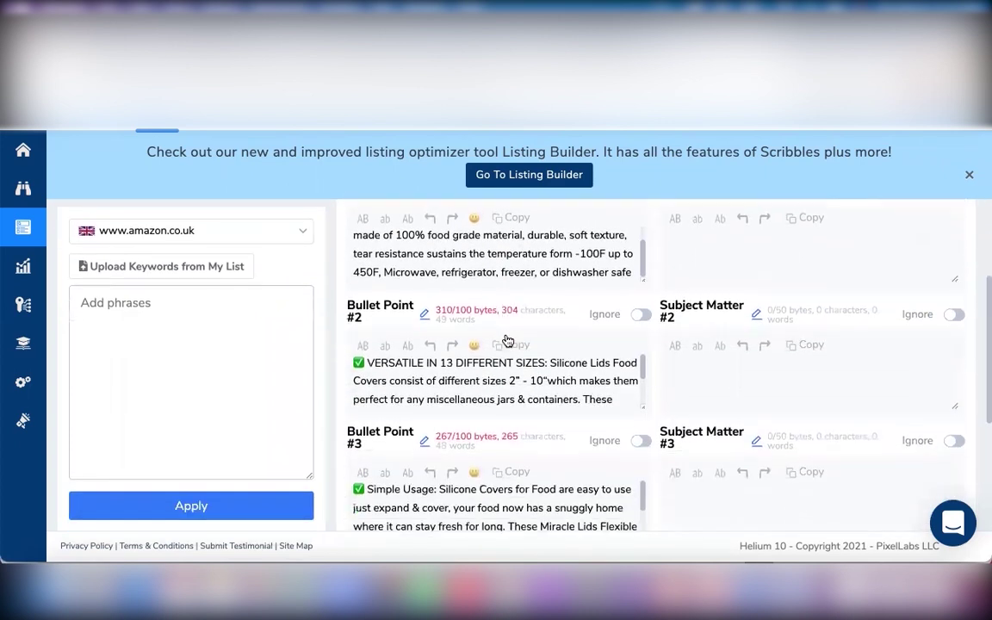
scroll(508, 342, down, 7)
scroll(506, 334, up, 1)
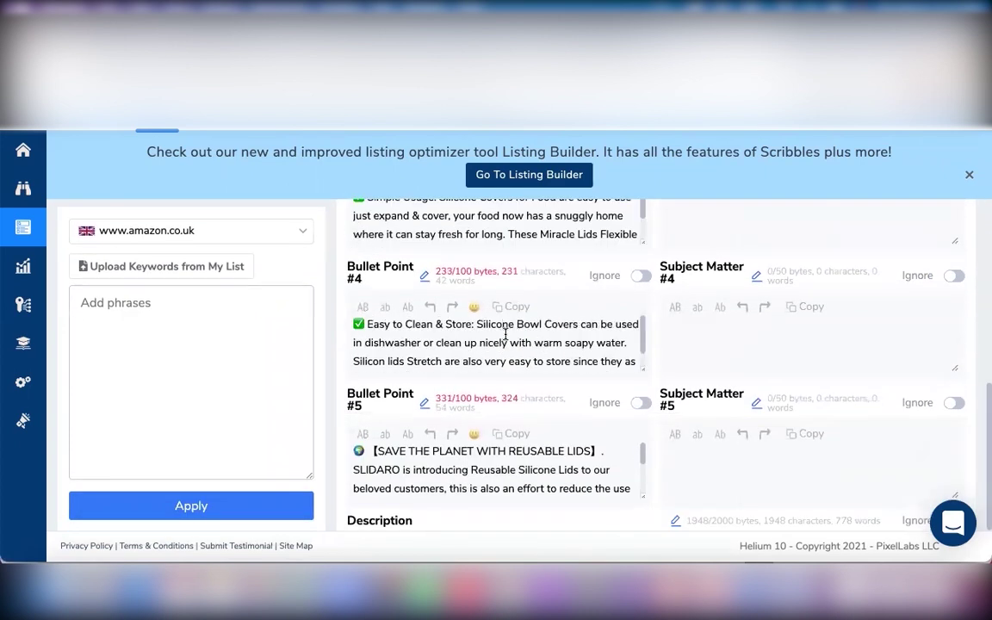
scroll(506, 334, up, 7)
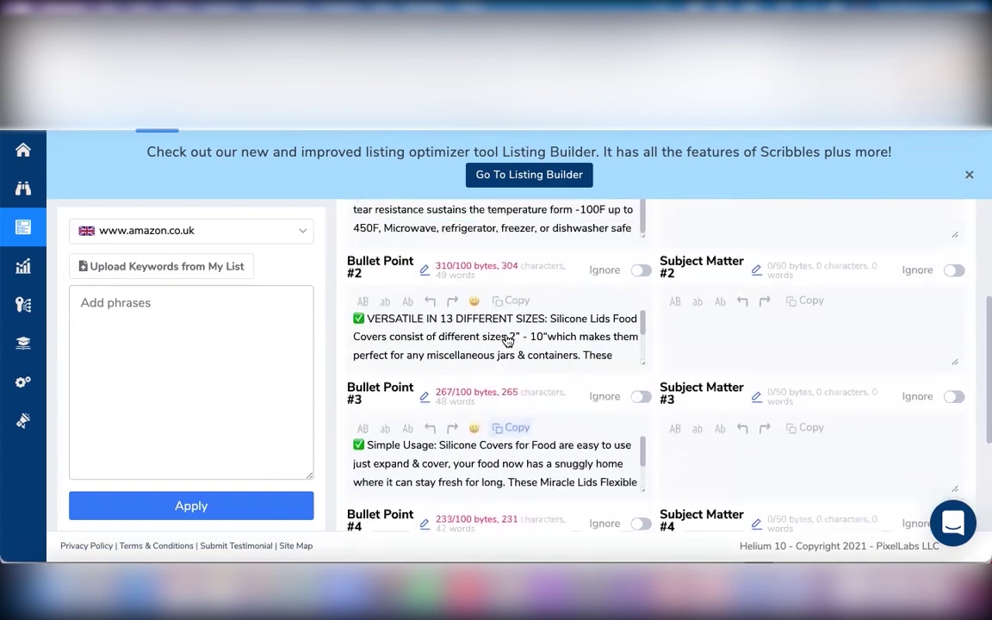
scroll(505, 383, down, 14)
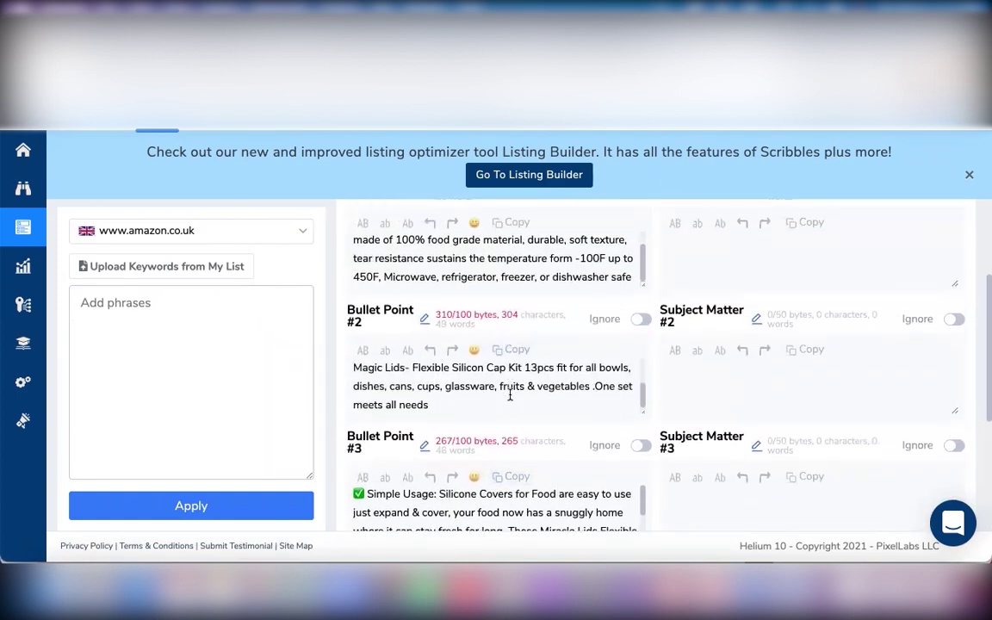
scroll(510, 394, down, 2)
scroll(510, 395, up, 2)
scroll(510, 394, up, 4)
scroll(509, 394, up, 5)
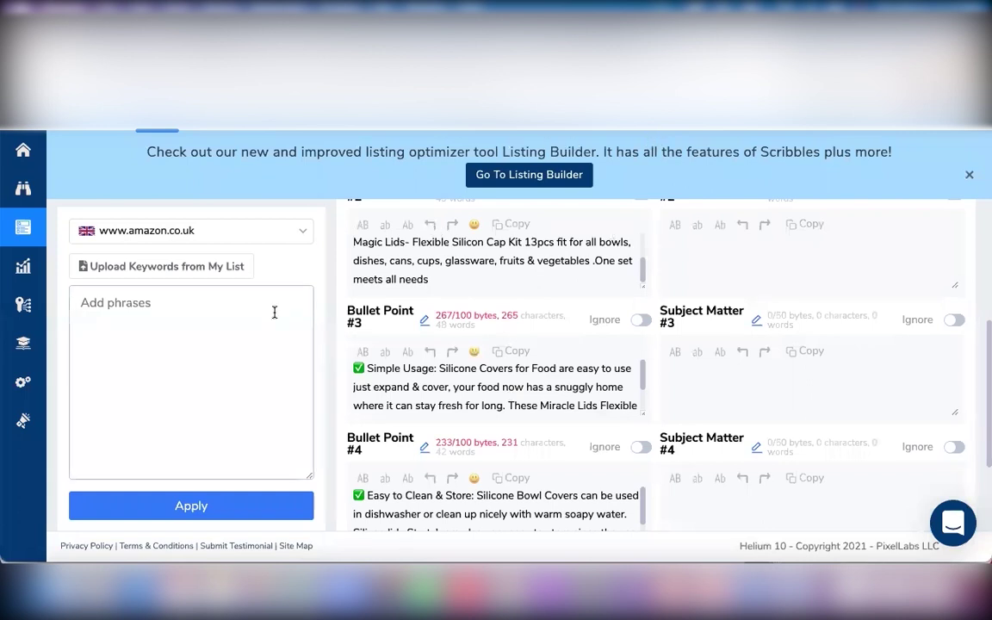
- Switch to the keyword worksheet in Excel and look over its columns, including the Phrase column
key(ctrl+Up)
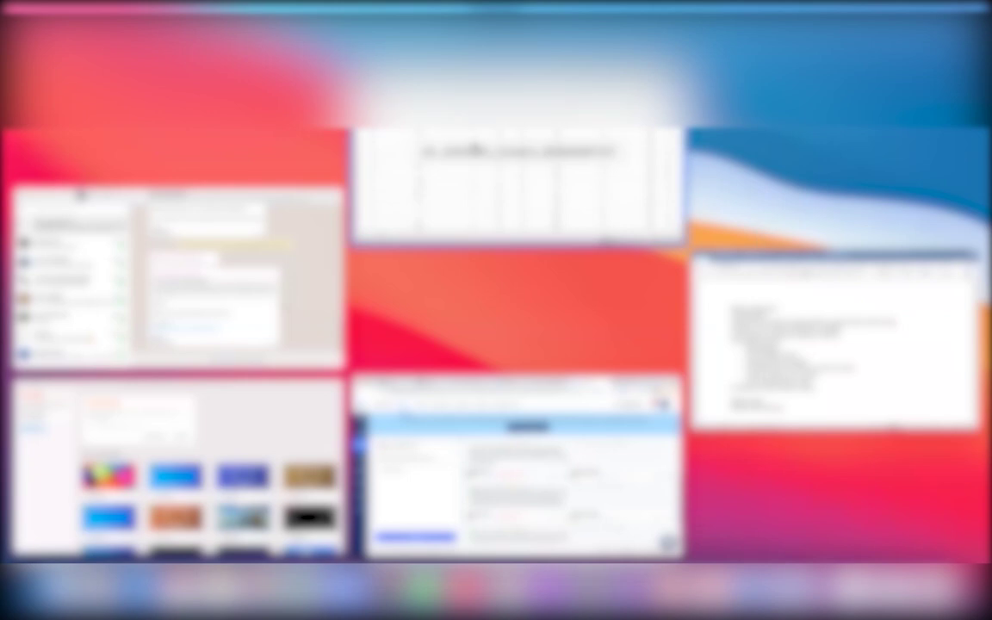
click(472, 151)
scroll(436, 222, right, 3)
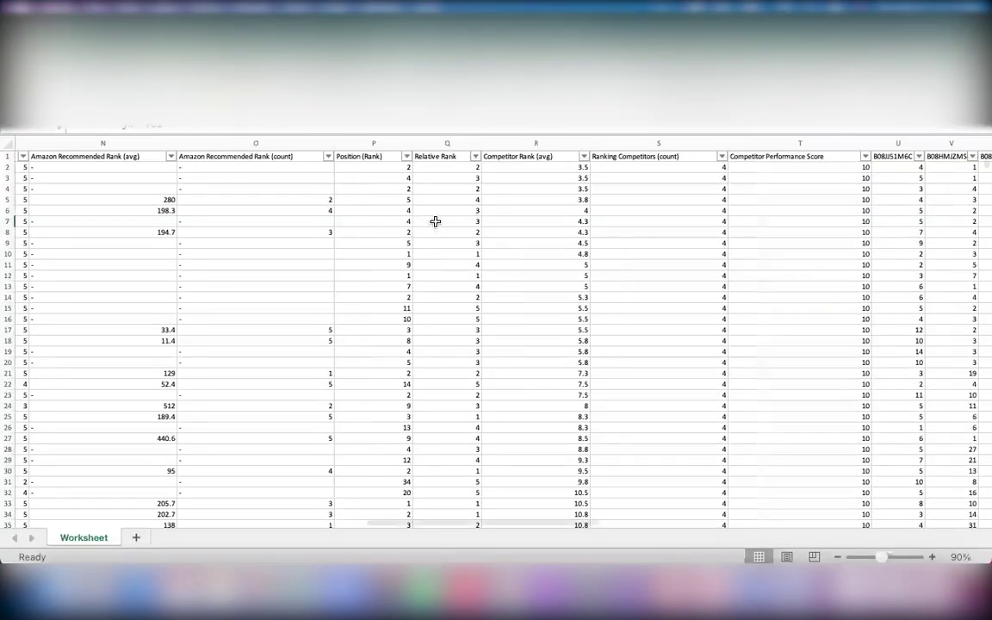
scroll(435, 221, left, 10)
scroll(436, 221, left, 8)
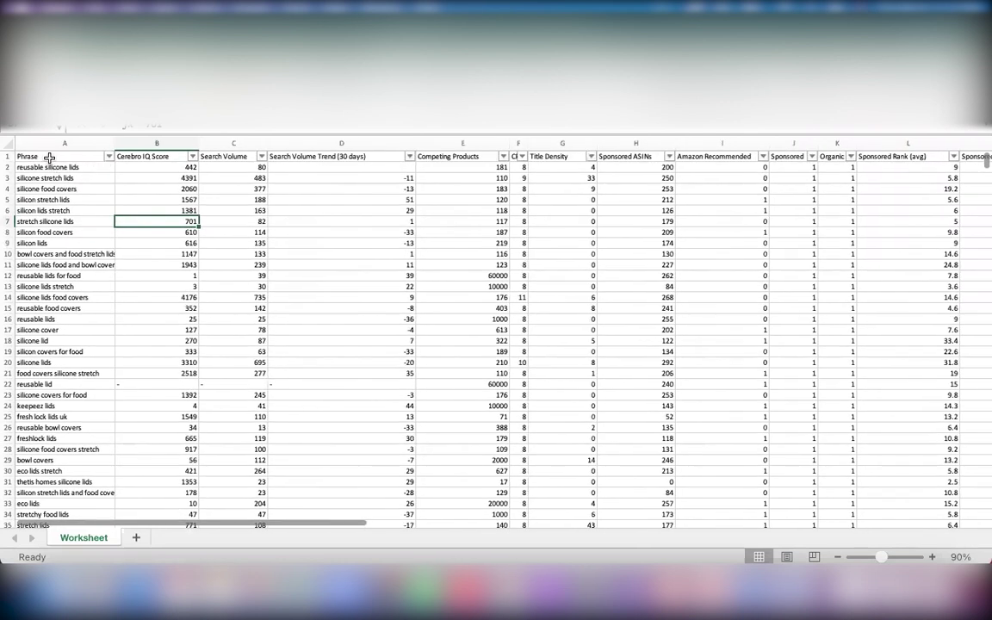
click(62, 144)
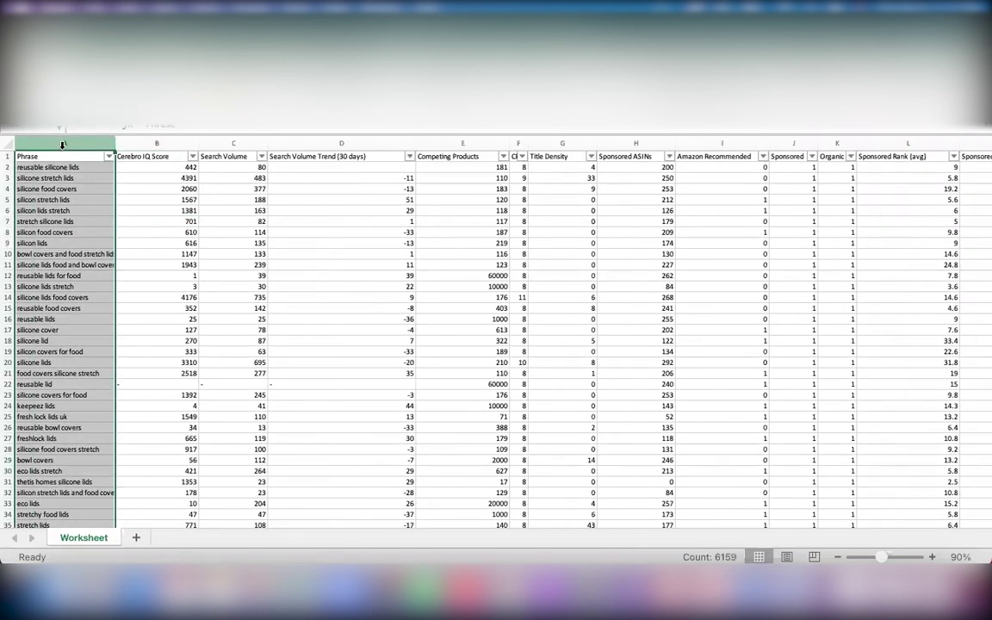
click(328, 288)
- Filter the Competitor Performance Score column to exclude the "-" and 0.8 entries
scroll(328, 288, right, 6)
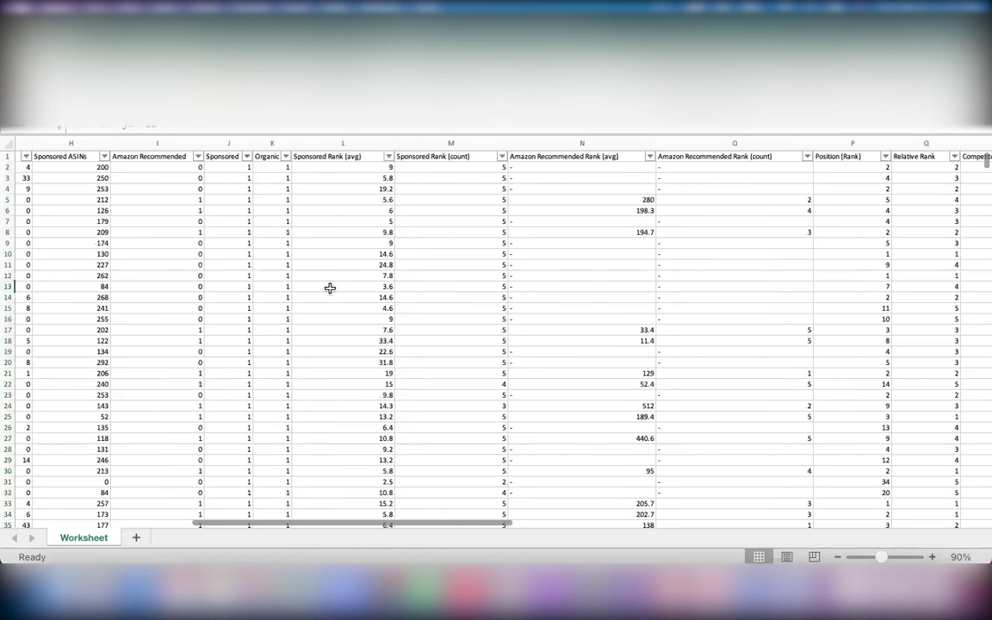
scroll(330, 287, right, 6)
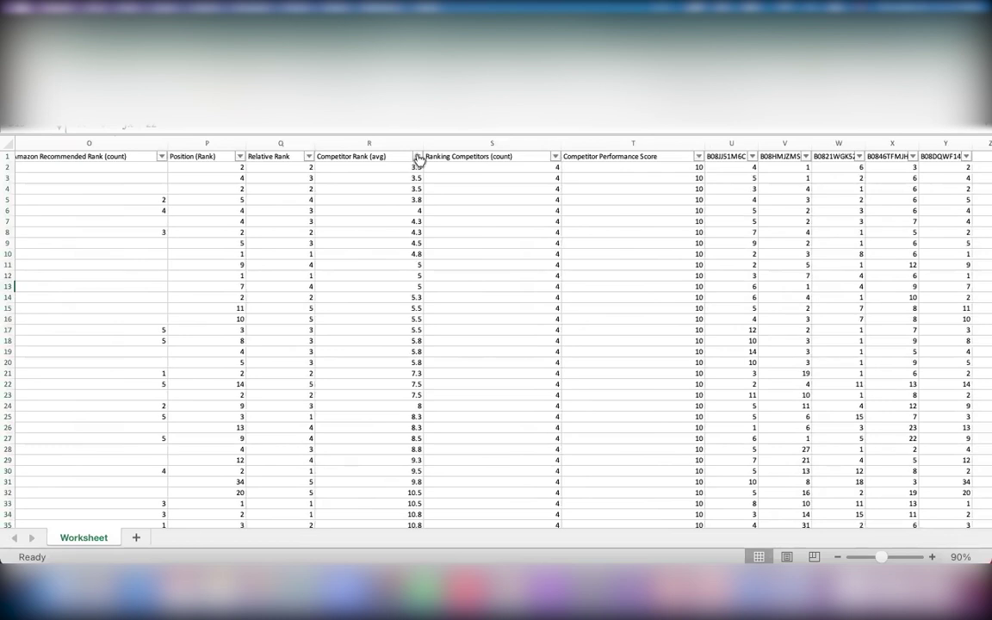
scroll(571, 202, right, 2)
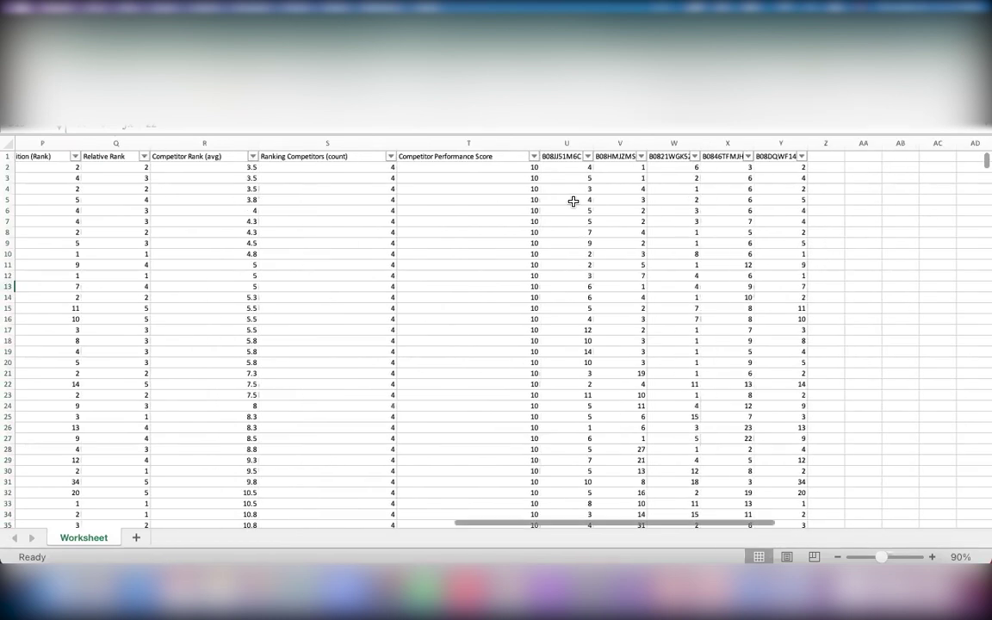
click(534, 158)
scroll(642, 354, down, 5)
scroll(643, 356, up, 4)
scroll(643, 362, down, 3)
click(582, 425)
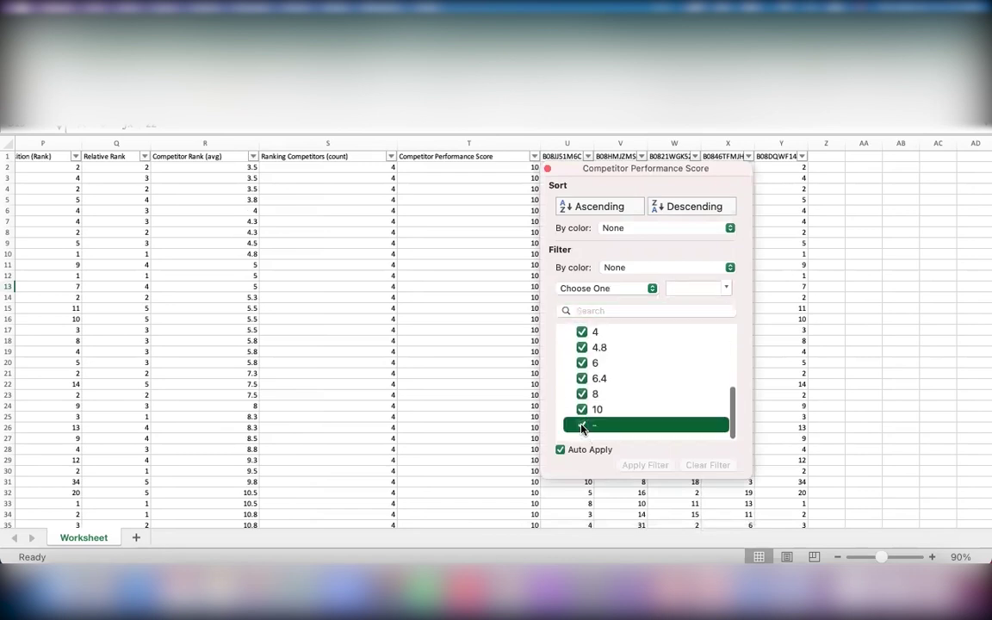
scroll(625, 378, up, 5)
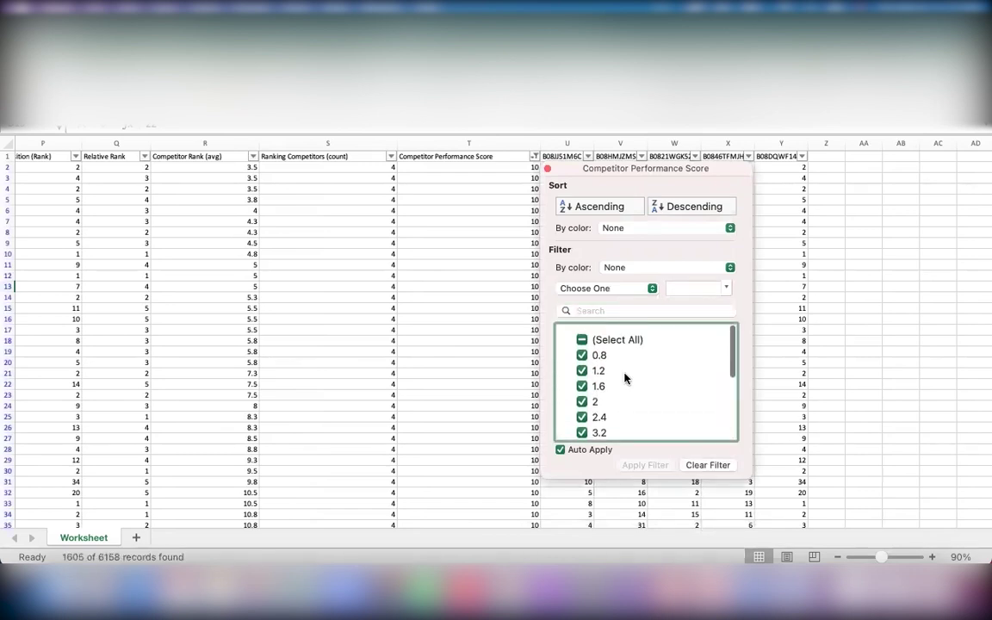
click(583, 355)
click(182, 299)
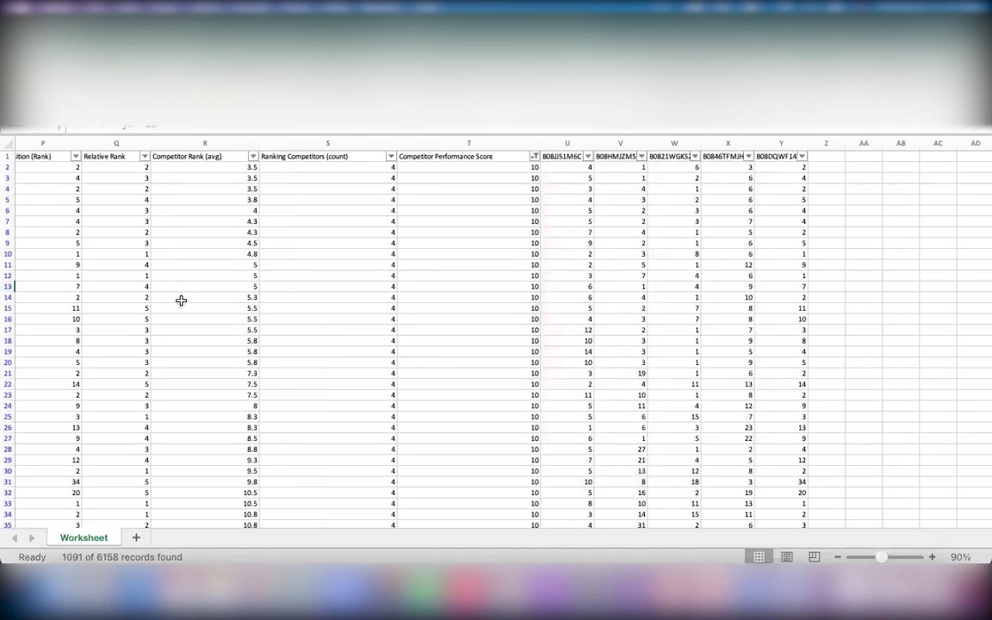
- Copy all the filtered keyword phrases in the Phrase column, from "reusable silicone lids" to "keep fit", without the header
scroll(173, 298, left, 5)
scroll(171, 297, left, 10)
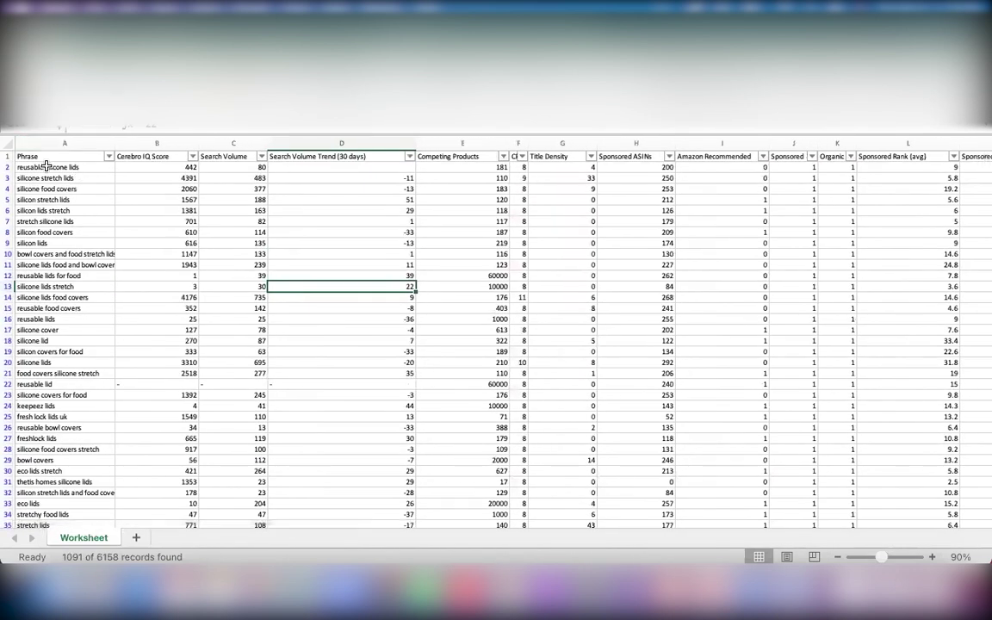
click(64, 143)
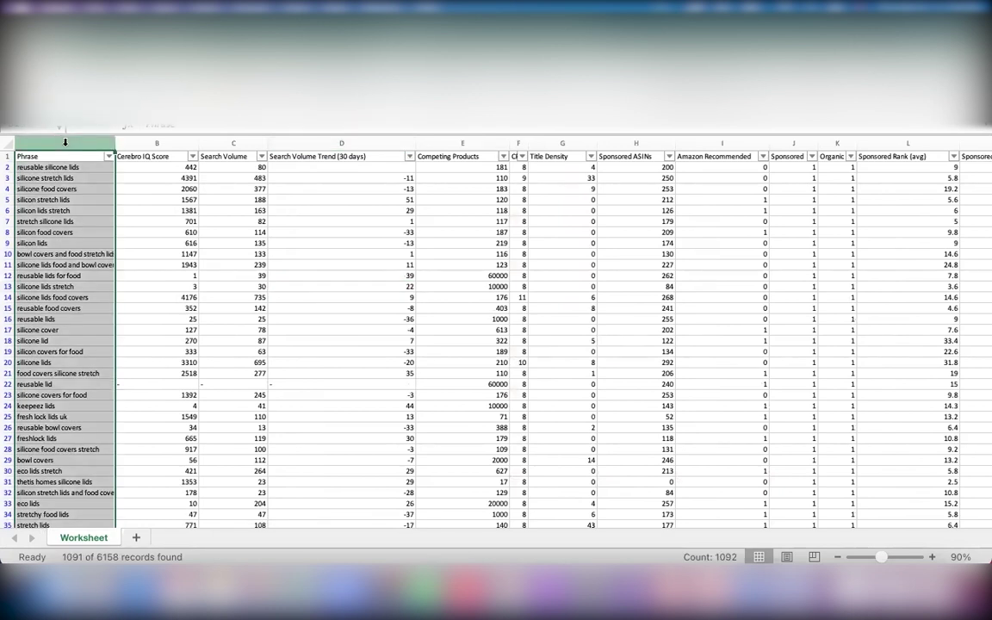
click(61, 169)
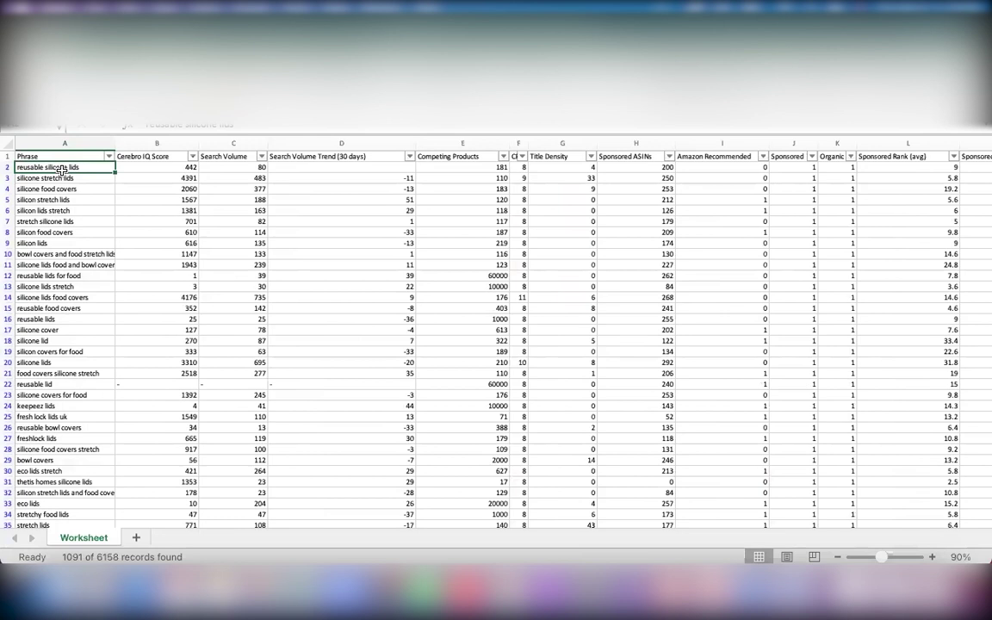
key(shift+Down)
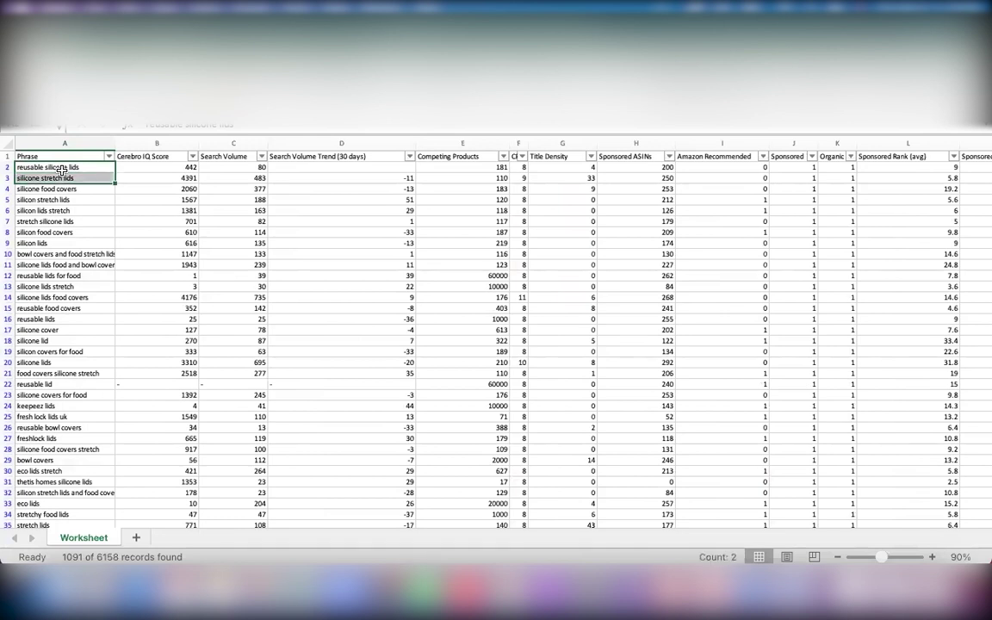
key(ctrl+shift+Down)
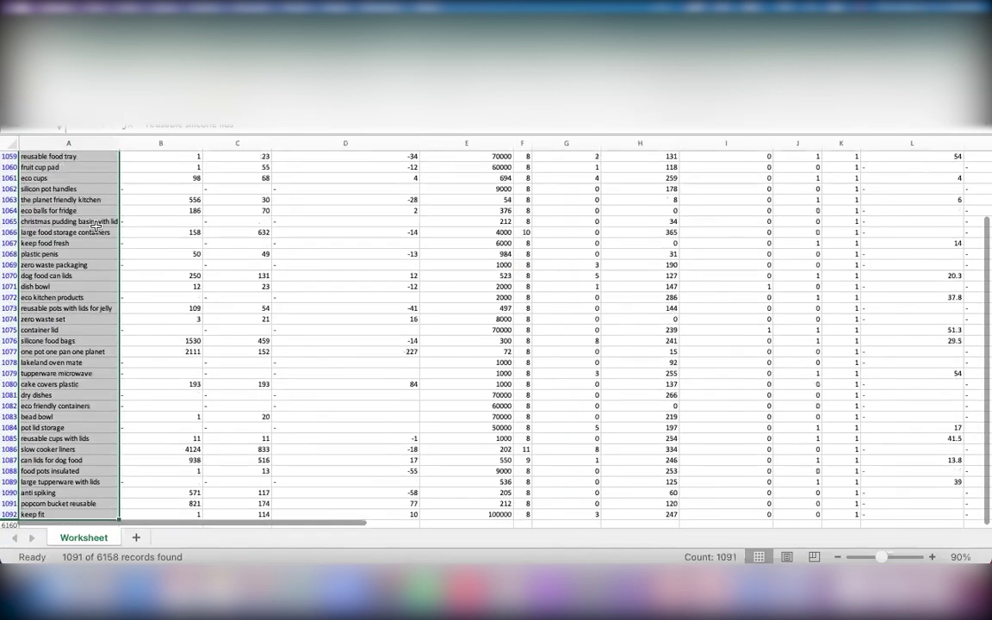
scroll(165, 311, down, 5)
scroll(166, 311, up, 3)
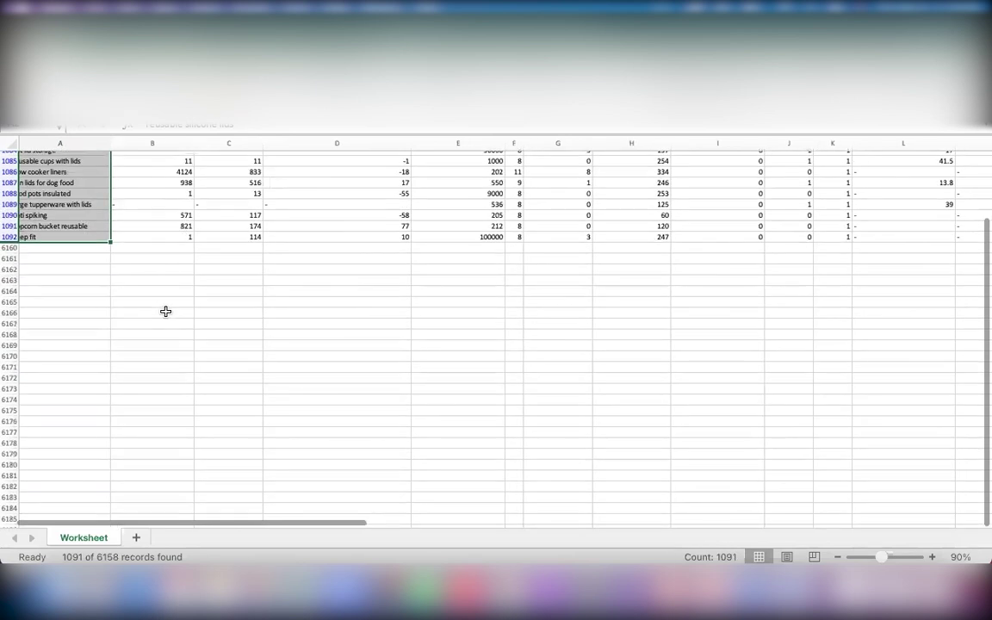
key(super+c)
scroll(165, 311, up, 15)
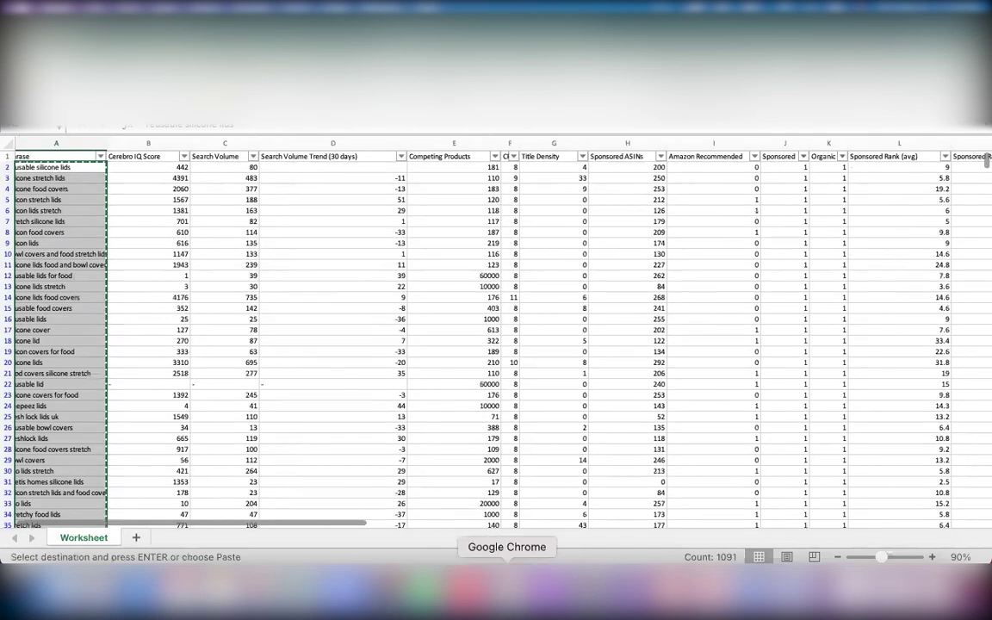
- Switch to Helium 10 in Google Chrome, open the Frankenstein keyword processor and paste the copied phrases as the original keywords
click(508, 594)
click(159, 339)
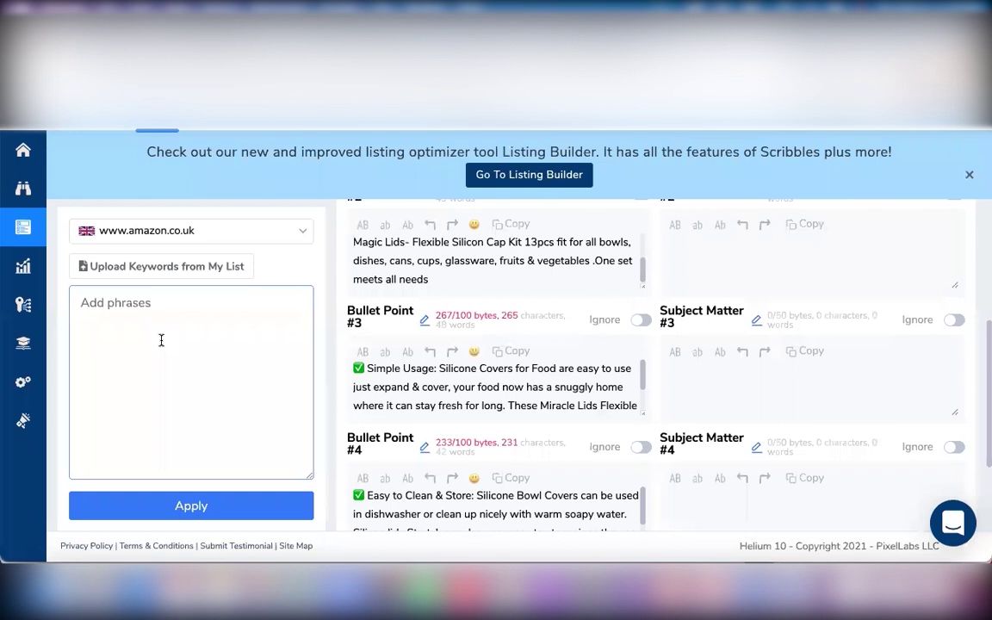
click(563, 146)
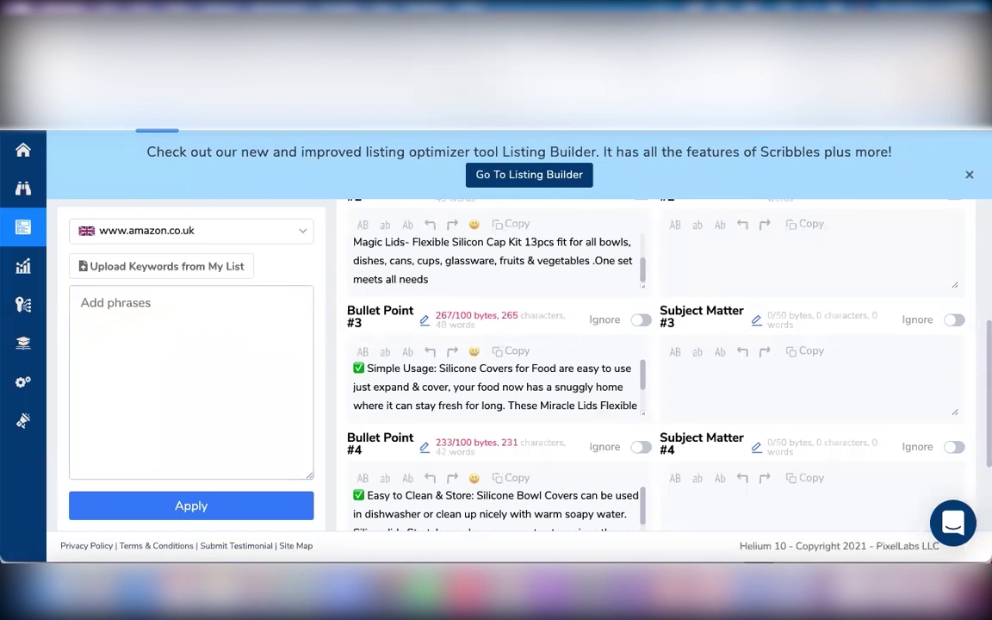
scroll(517, 361, up, 5)
mouse_move(18, 228)
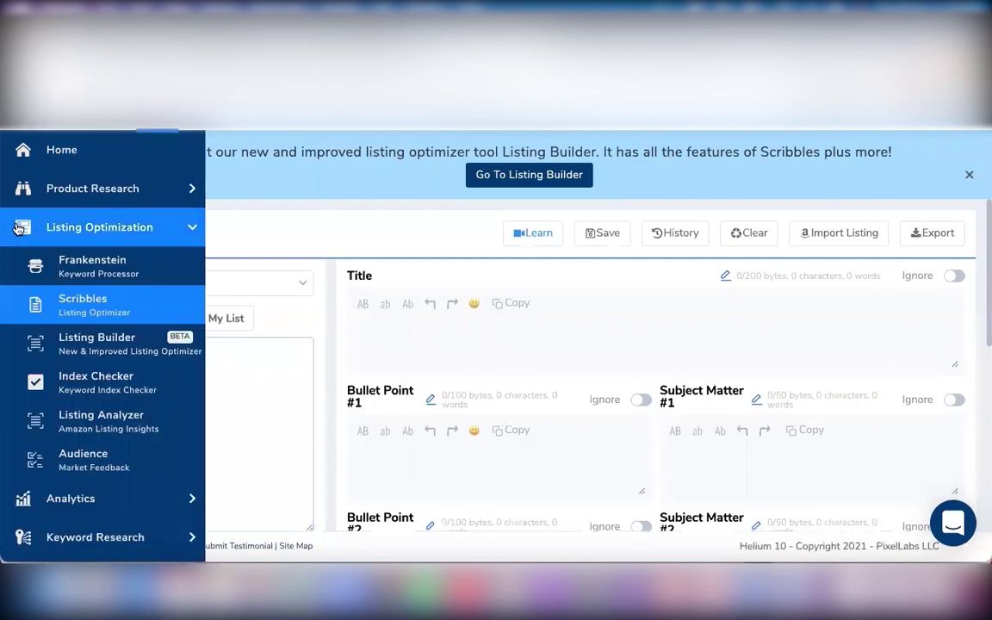
click(137, 268)
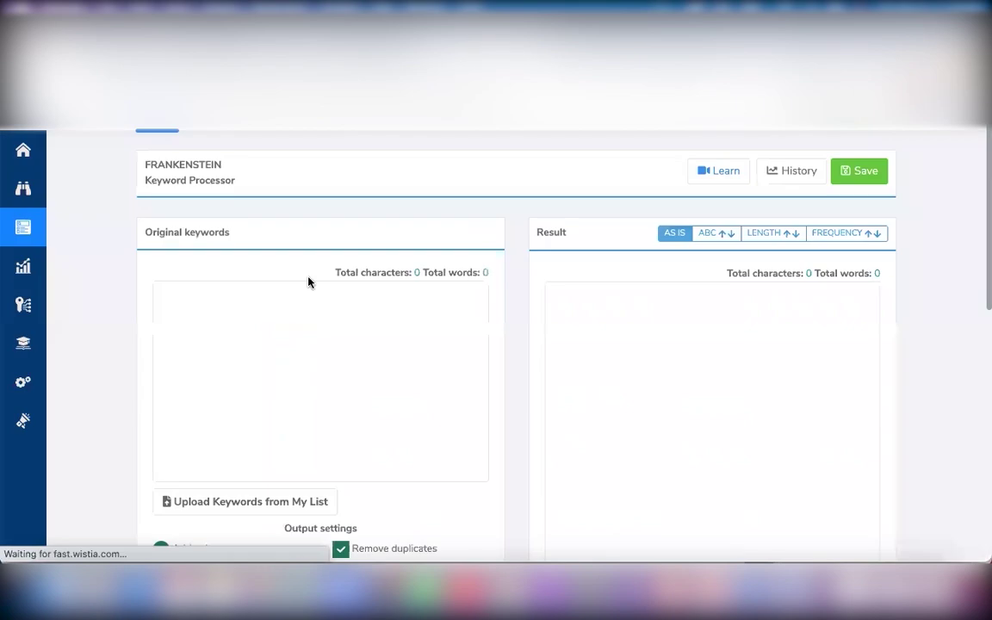
click(320, 307)
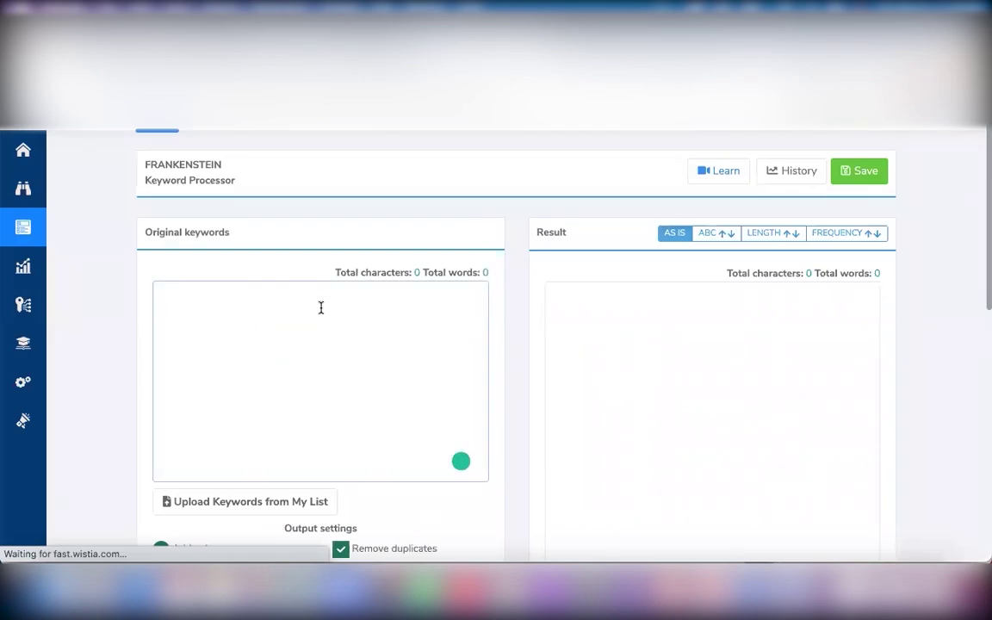
key(ctrl+v)
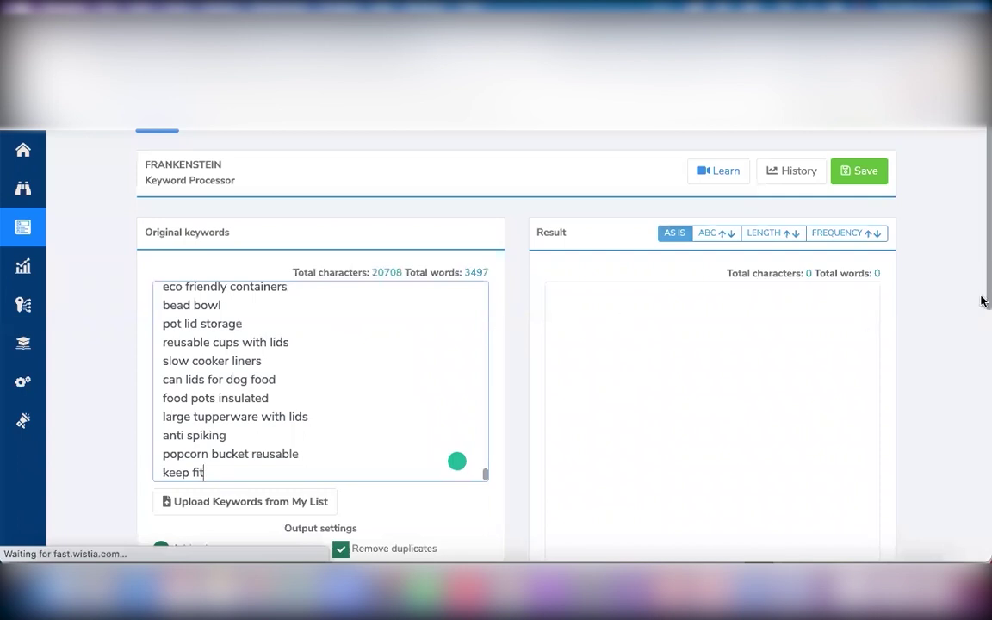
- Set the output to one word/phrase per line and include the word frequency count
scroll(983, 336, down, 1)
scroll(983, 362, down, 4)
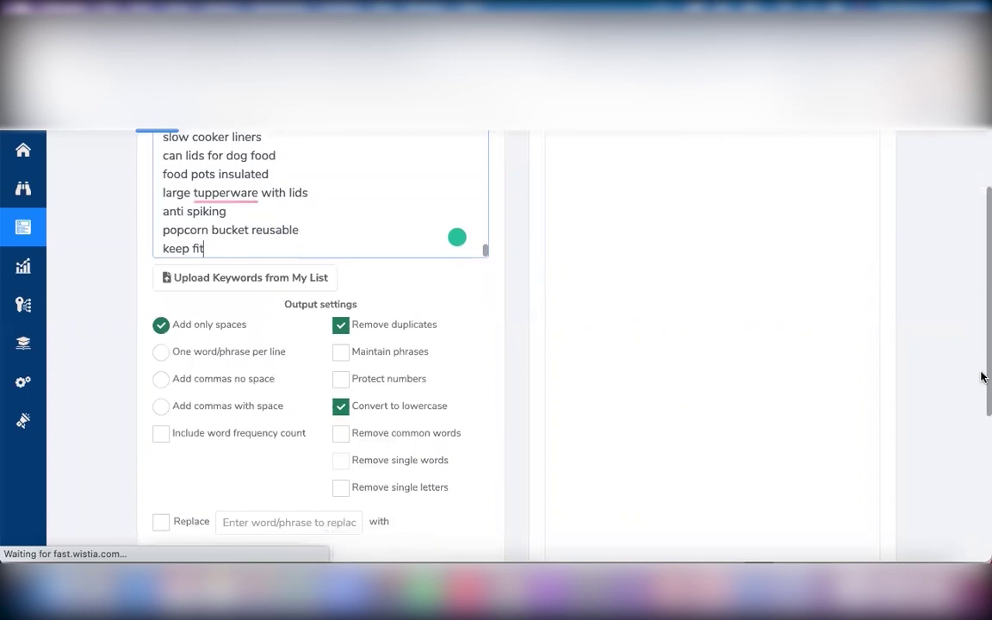
scroll(982, 422, down, 4)
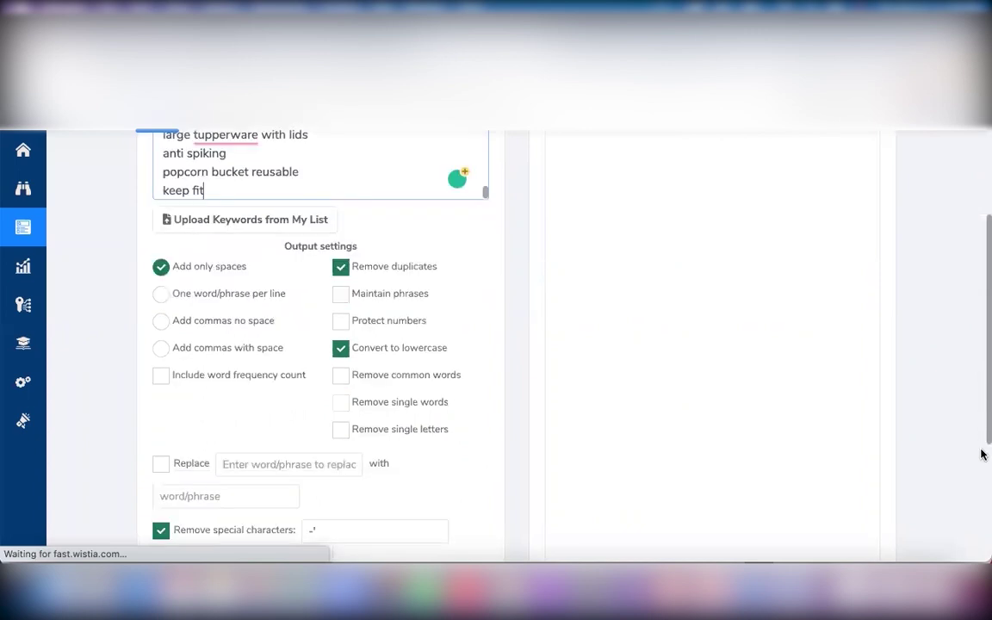
scroll(982, 500, down, 3)
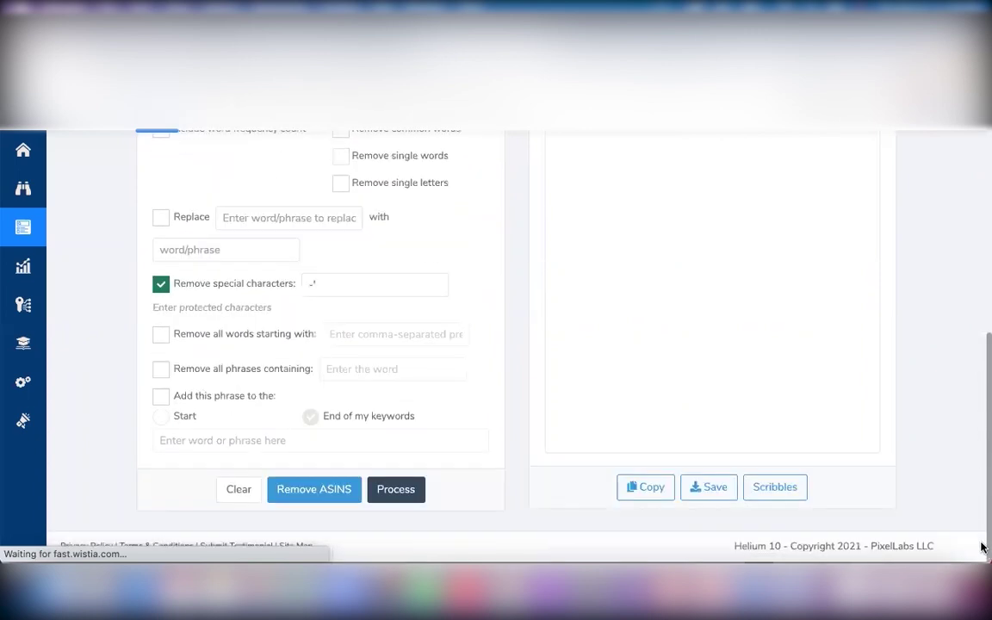
scroll(981, 482, up, 4)
scroll(978, 443, up, 2)
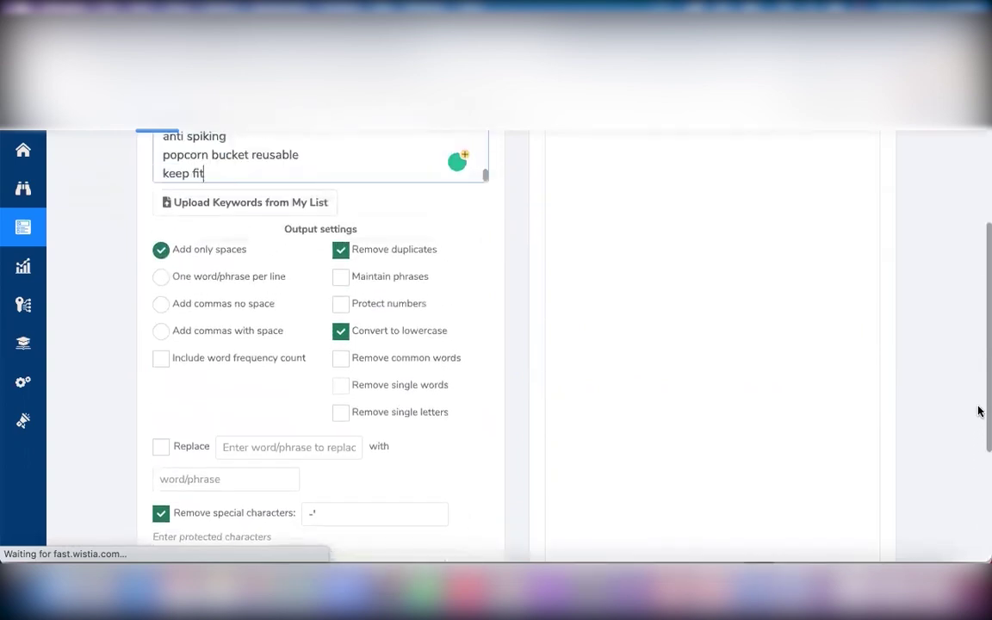
click(162, 278)
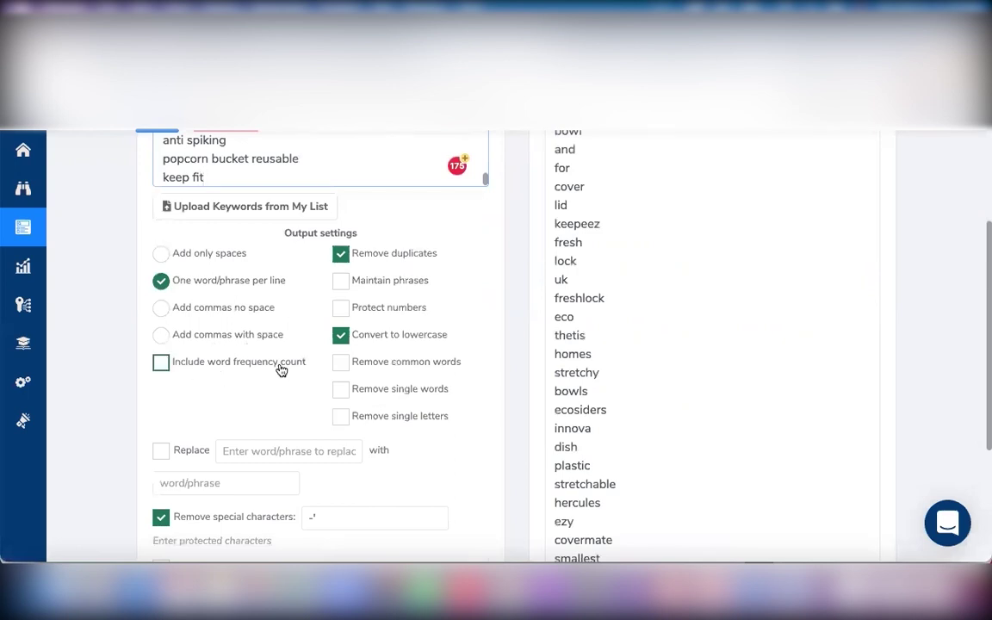
click(161, 366)
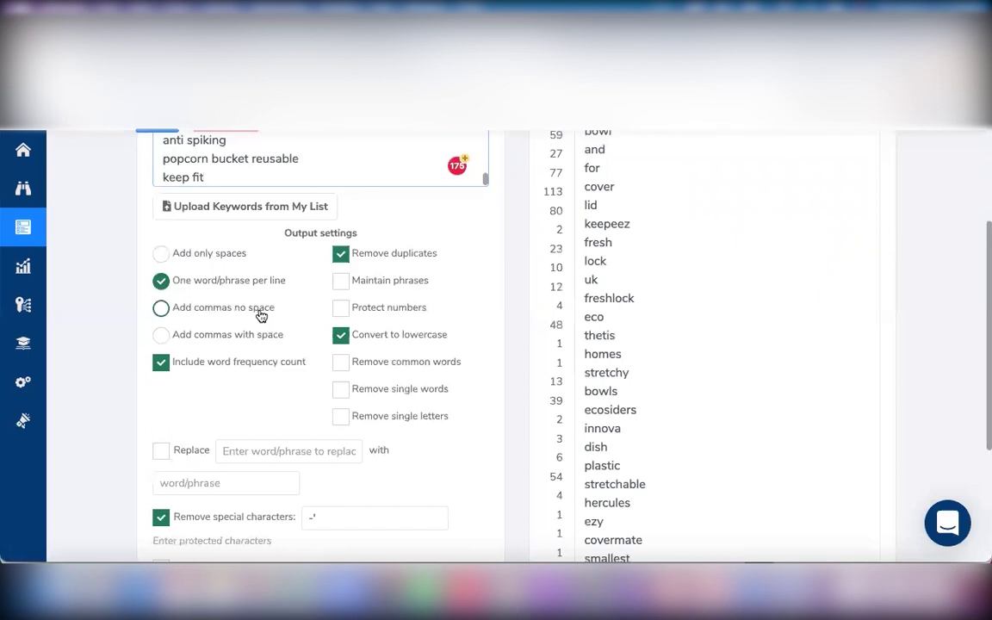
- Set the output to add only spaces between words and process the keywords with duplicates removed
click(161, 254)
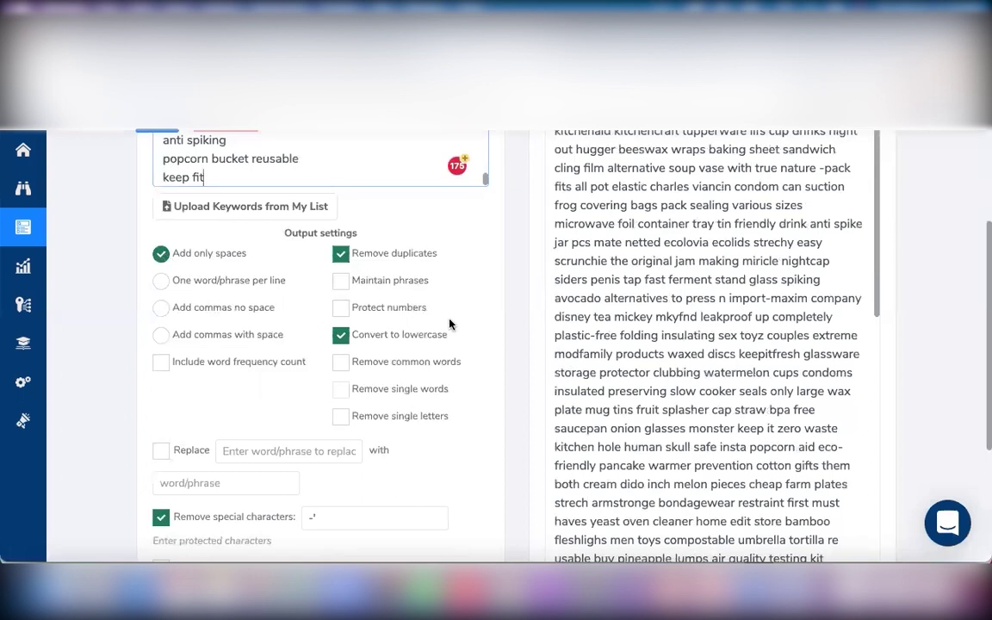
scroll(392, 317, down, 3)
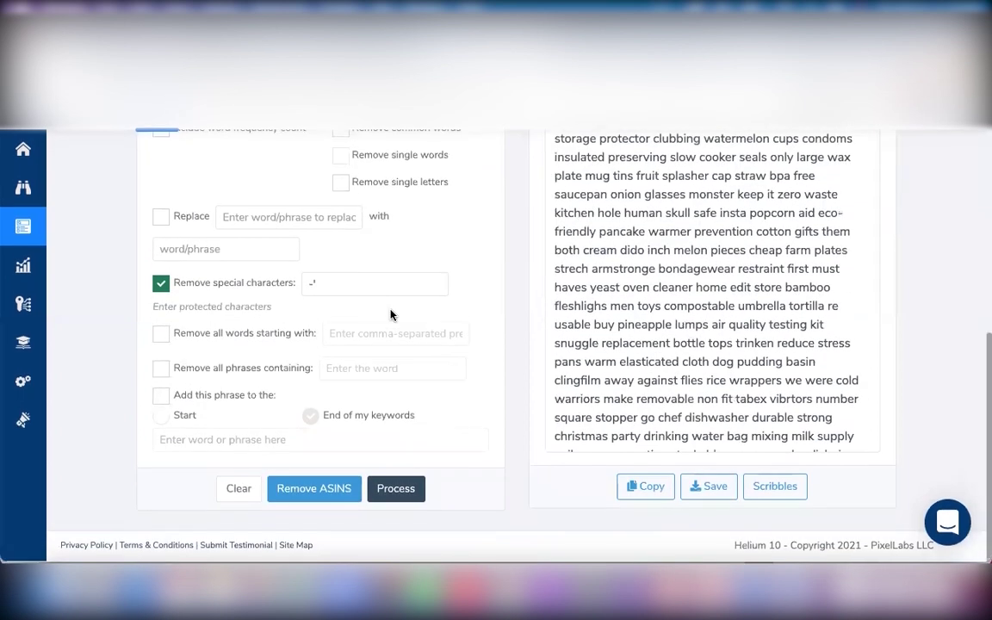
click(399, 498)
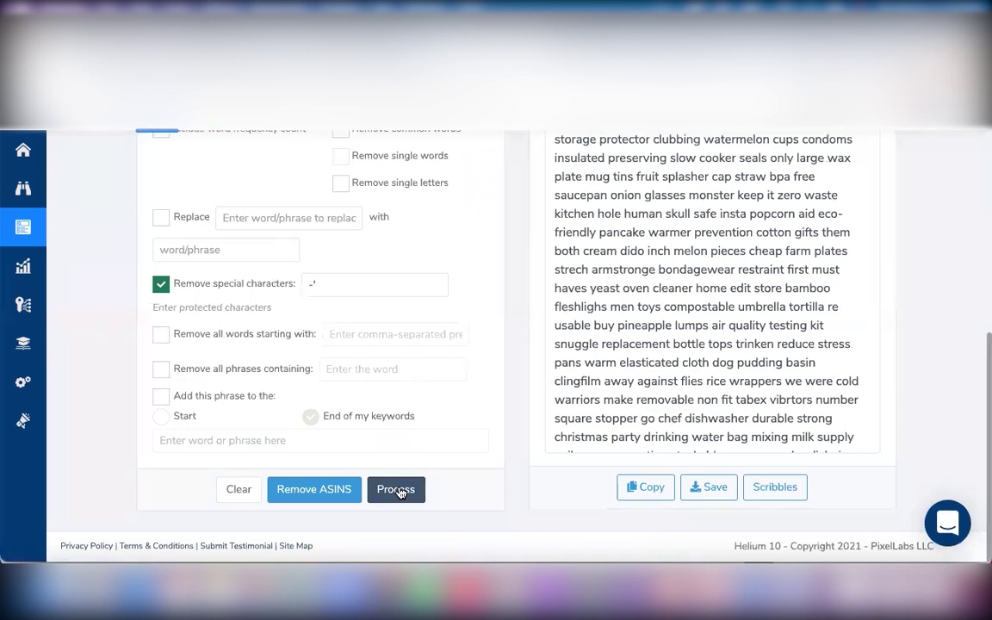
scroll(421, 248, up, 3)
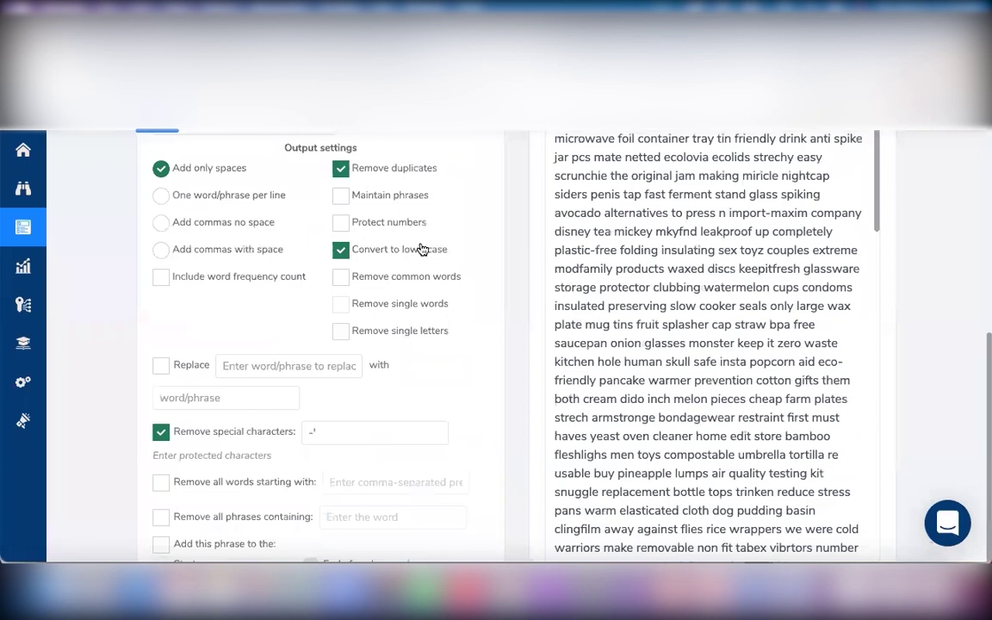
scroll(421, 248, up, 6)
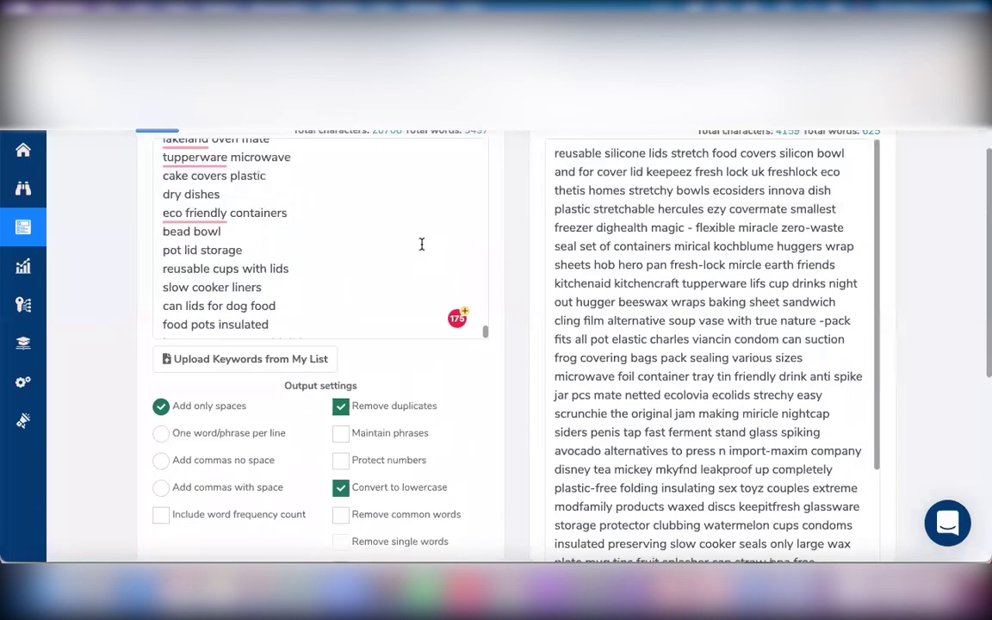
scroll(421, 244, up, 10)
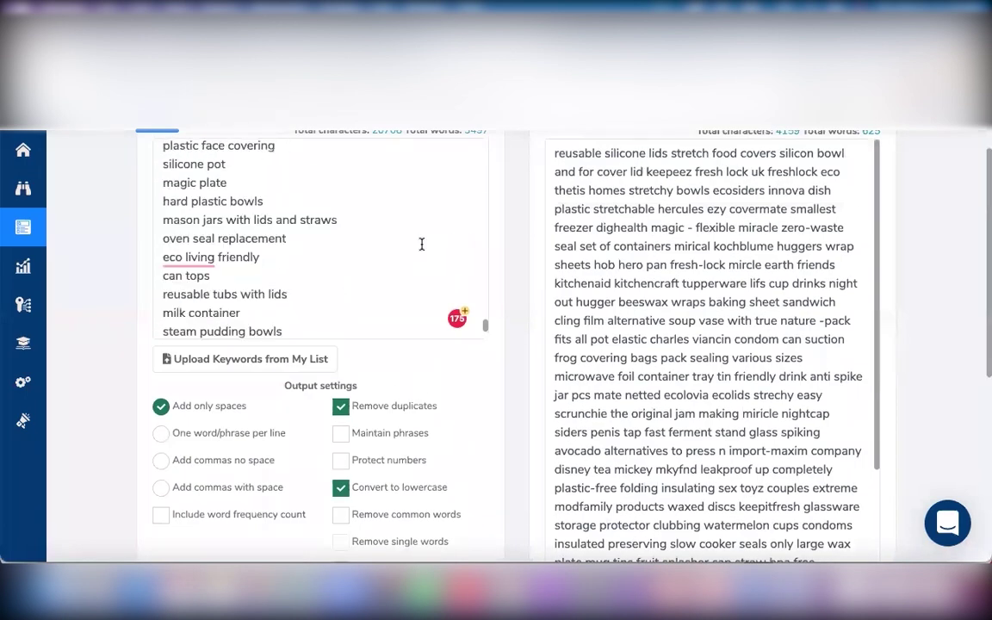
- Change the output to one word/phrase per line and process the keywords again
drag(981, 262, 981, 419)
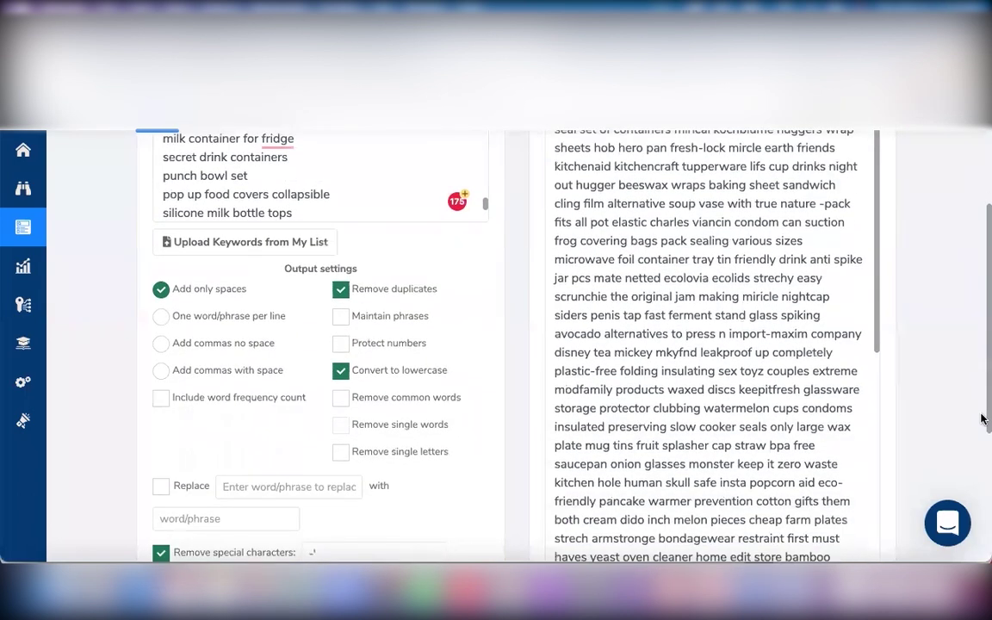
click(162, 318)
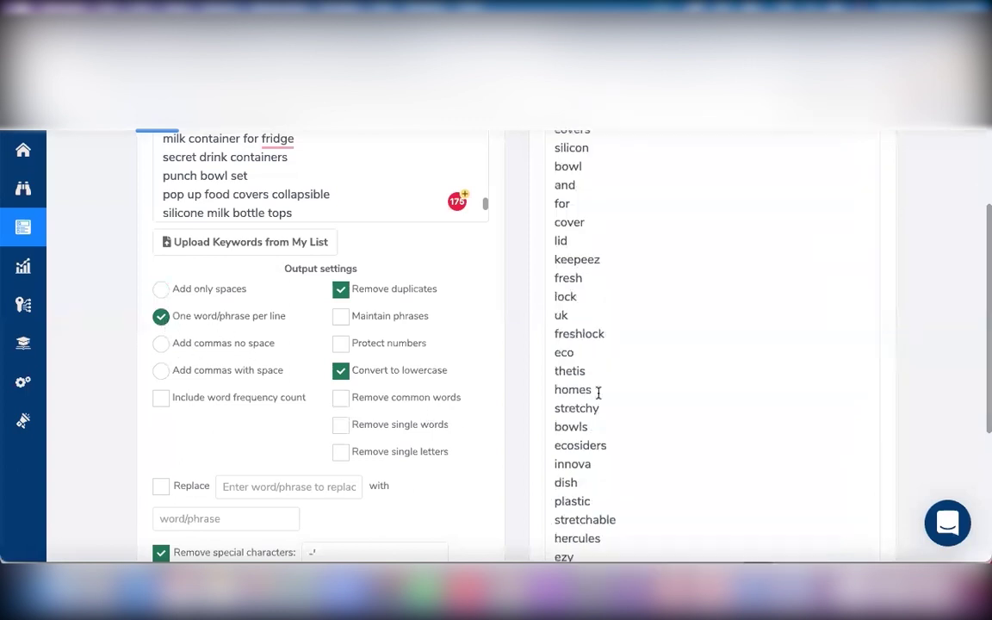
scroll(430, 356, down, 5)
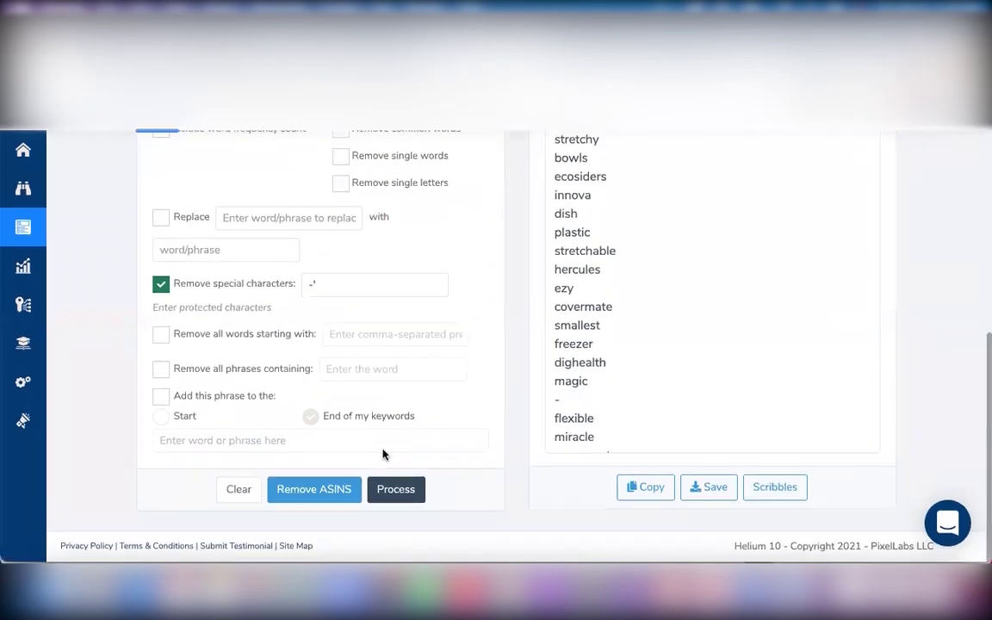
click(395, 491)
scroll(629, 297, up, 5)
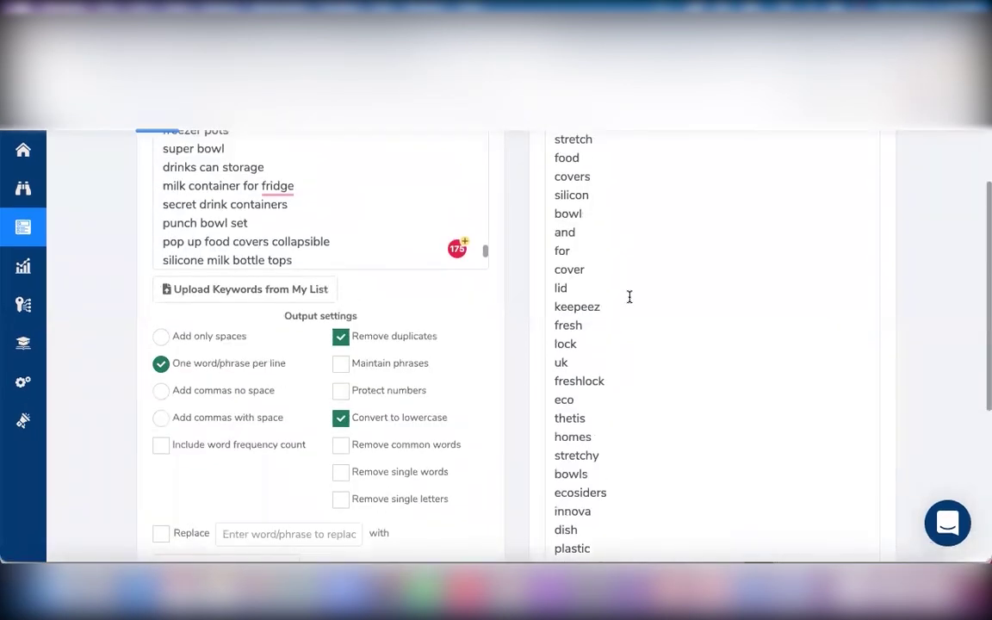
- Look through the one-word-per-line results and compare them with the original keyword phrases down to the end of the list
scroll(628, 298, up, 2)
scroll(629, 342, down, 3)
scroll(629, 345, down, 20)
scroll(628, 344, down, 5)
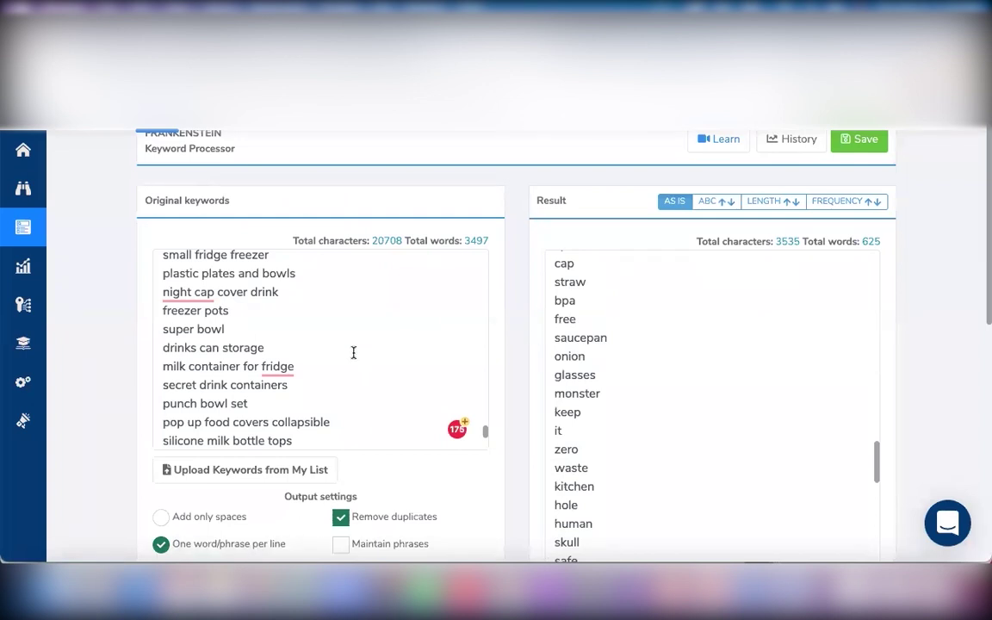
scroll(353, 350, down, 3)
scroll(353, 352, down, 15)
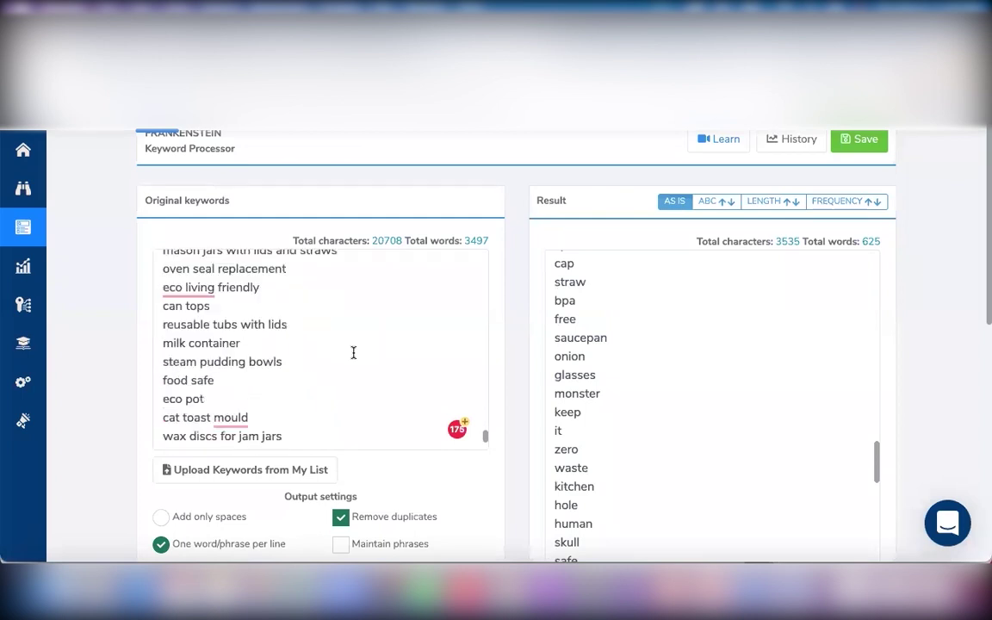
scroll(353, 353, down, 5)
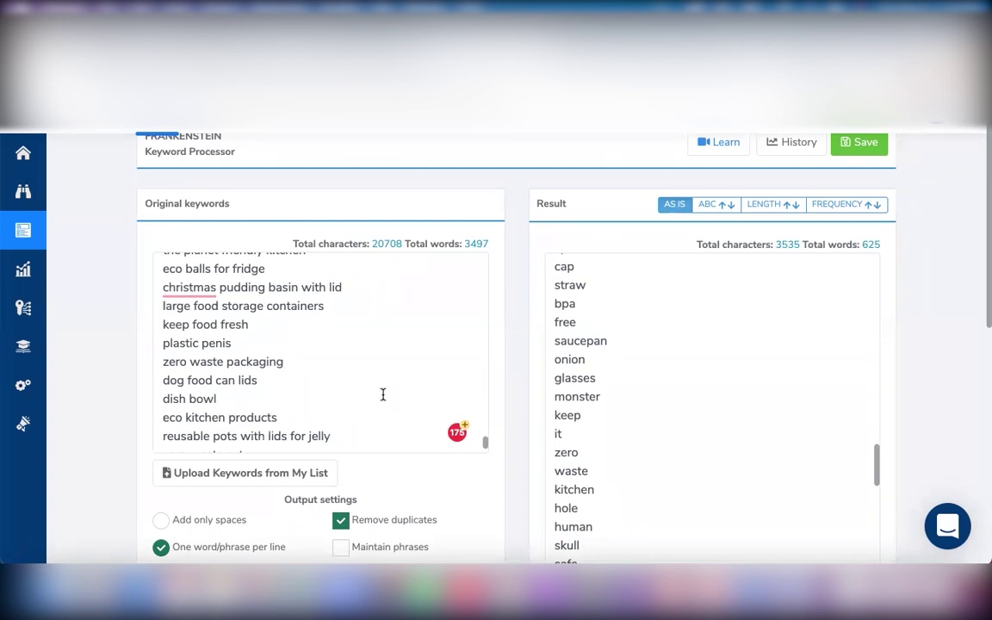
scroll(383, 395, down, 5)
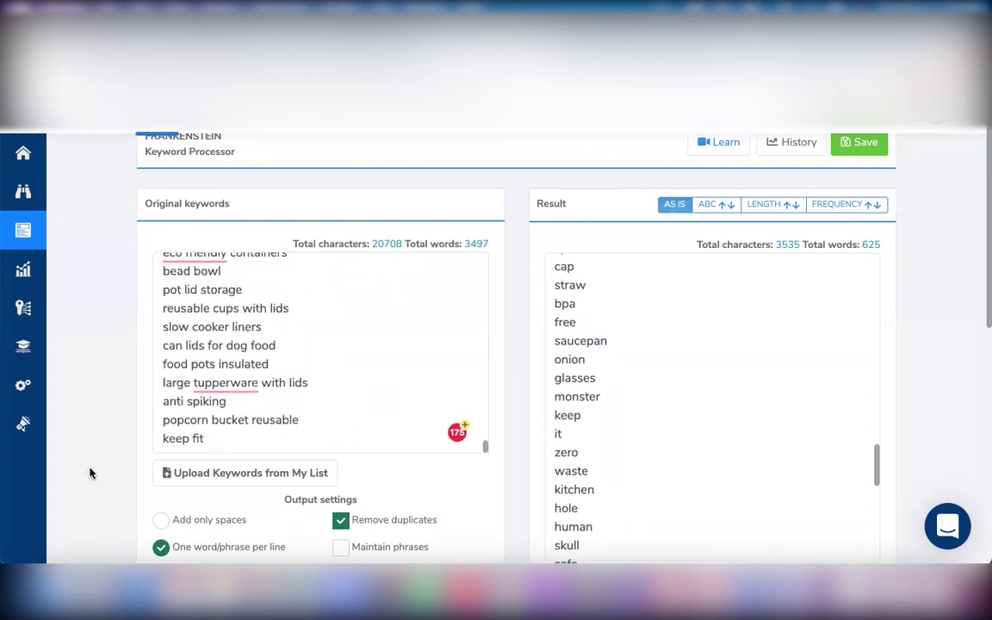
- Return the output to only spaces between words and go to the end of the resulting word list
click(162, 520)
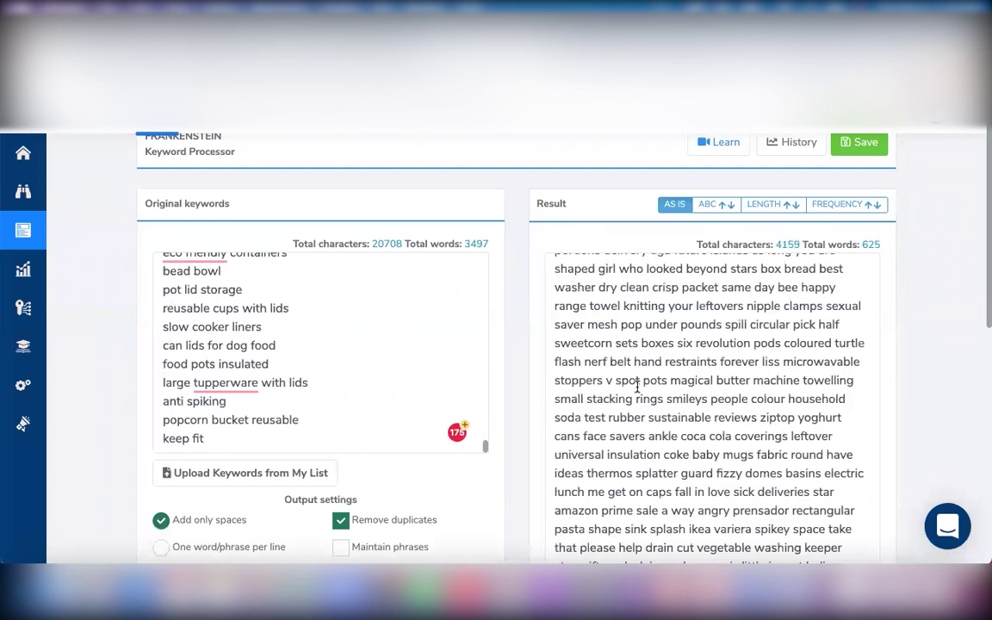
scroll(635, 381, down, 1)
scroll(638, 387, down, 10)
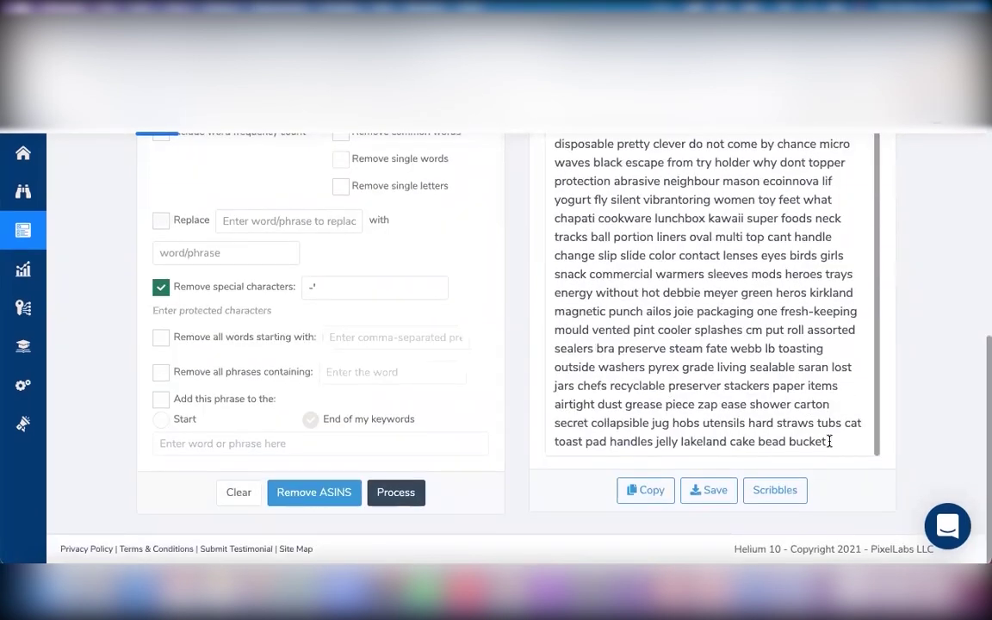
- Copy the whole unique word list from Frankenstein, paste it into the Scribbles phrases box and apply it
drag(829, 441, 613, 274)
drag(611, 145, 555, 233)
drag(566, 282, 556, 286)
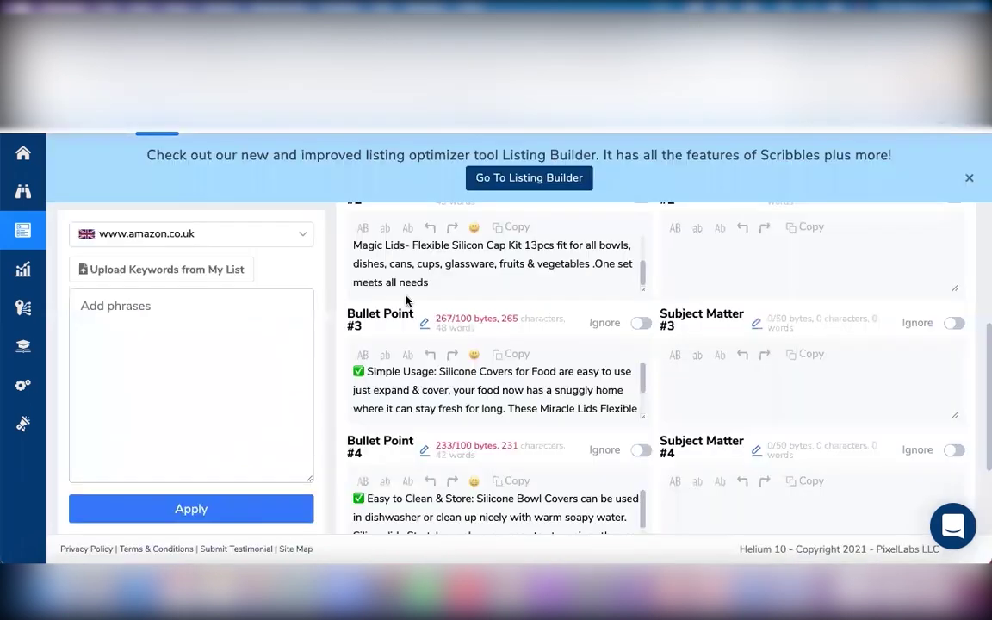
click(148, 317)
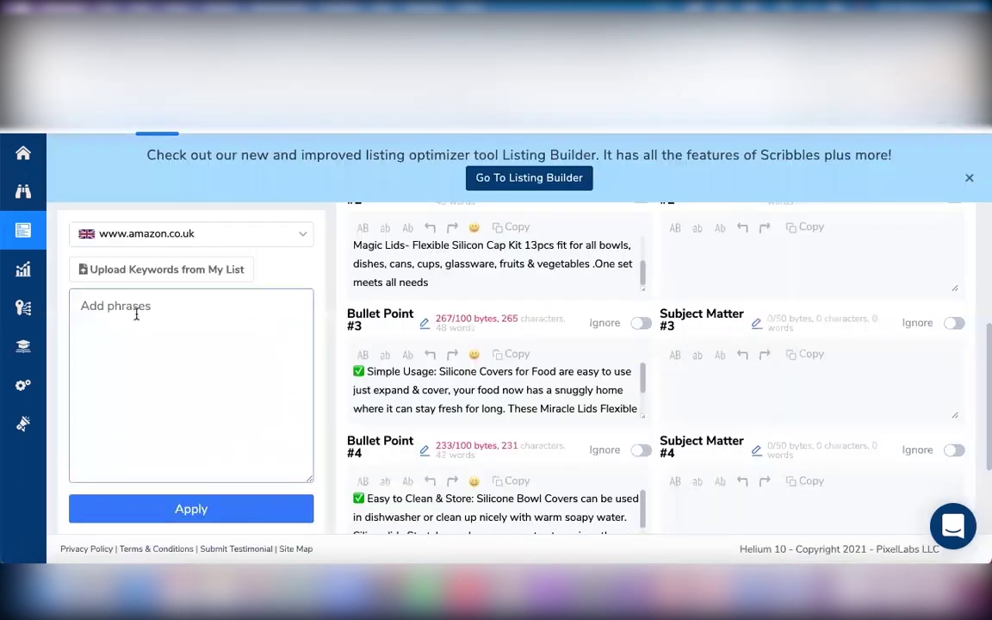
key(ctrl+v)
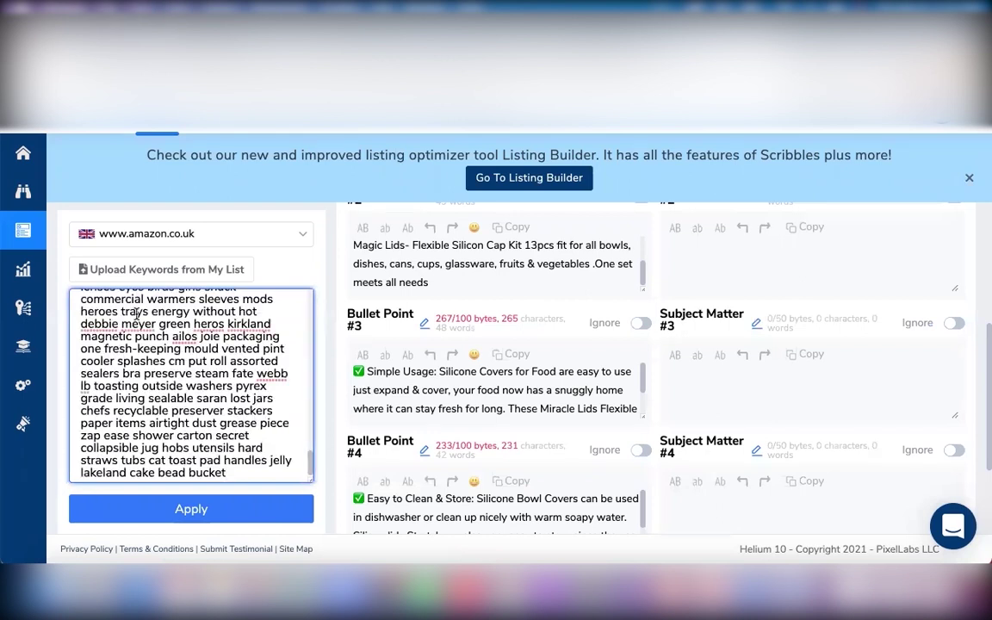
click(195, 513)
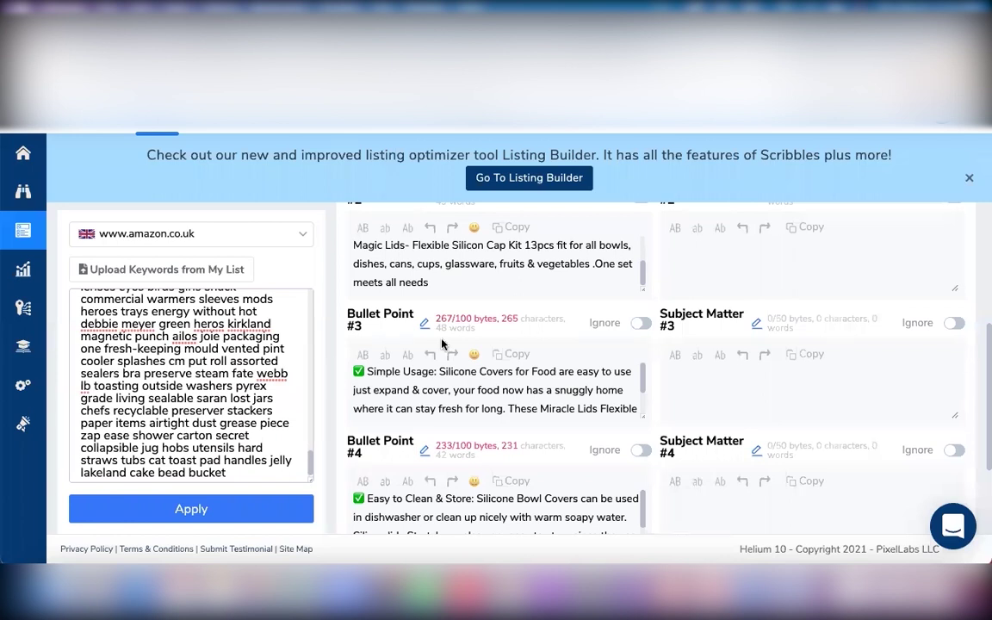
- Try applying the pasted phrases in Scribbles again, checking the listing fields from the title to the search terms
scroll(442, 343, down, 4)
scroll(442, 342, down, 1)
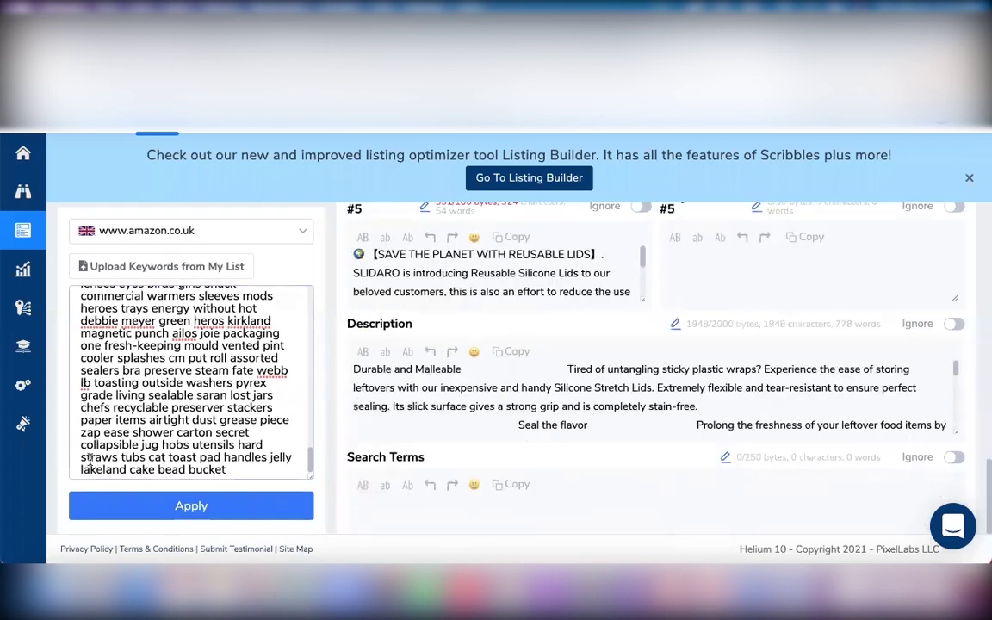
click(182, 510)
scroll(527, 370, down, 2)
scroll(529, 370, down, 2)
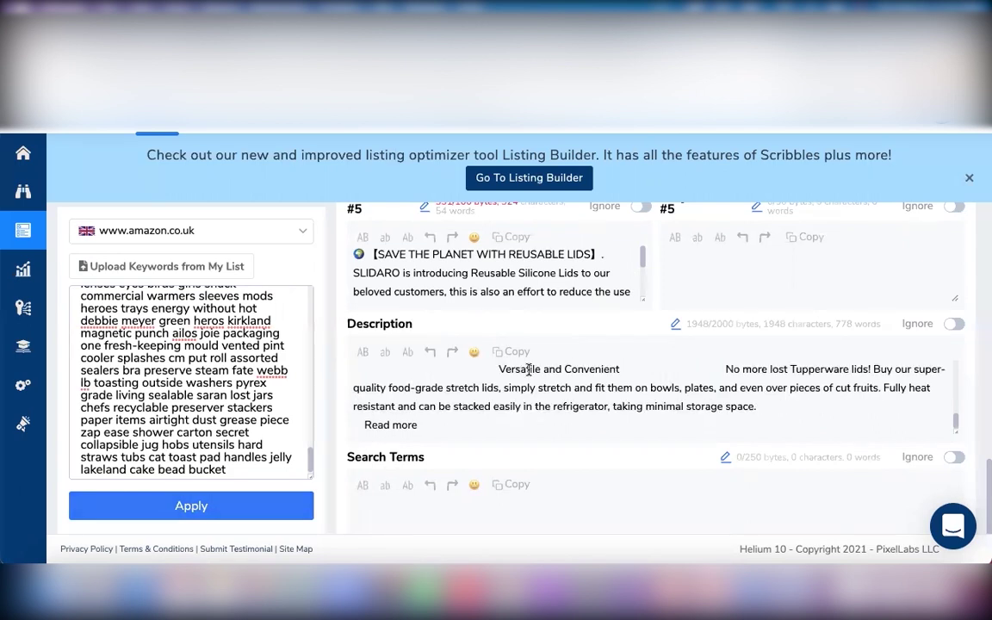
scroll(453, 341, up, 10)
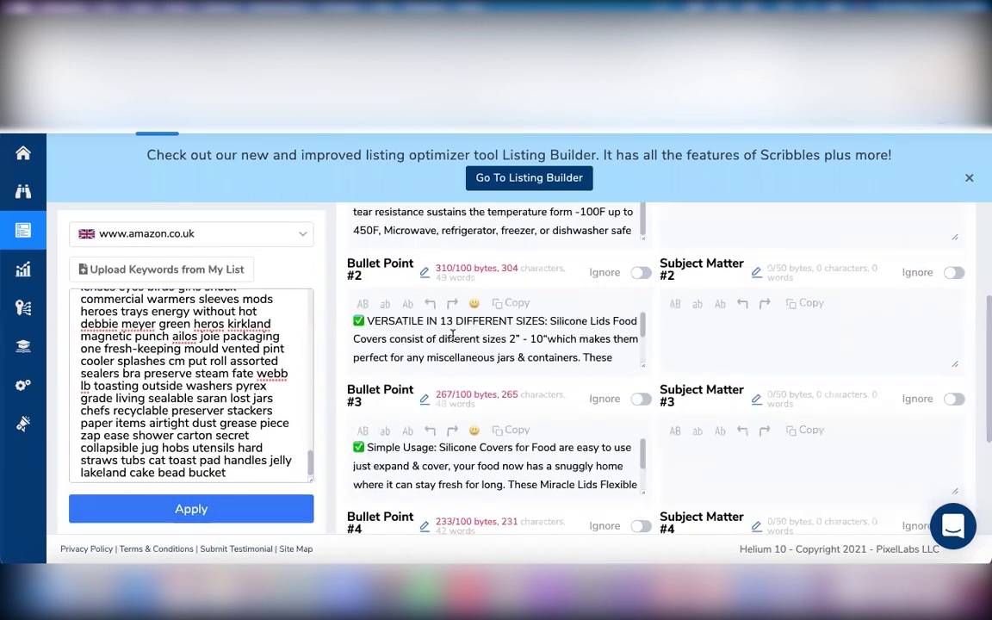
scroll(223, 360, up, 8)
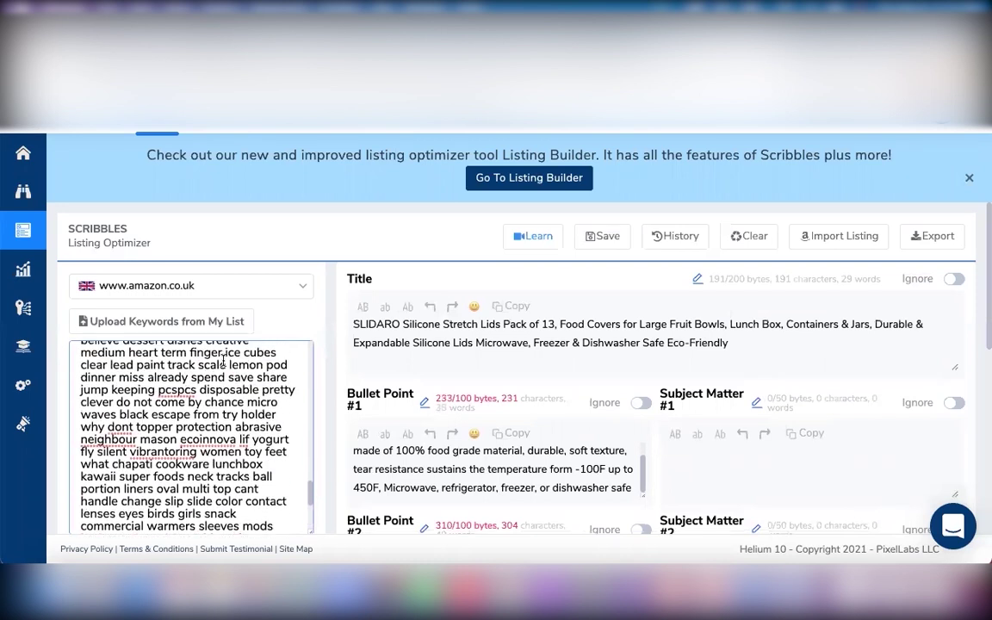
scroll(223, 360, down, 15)
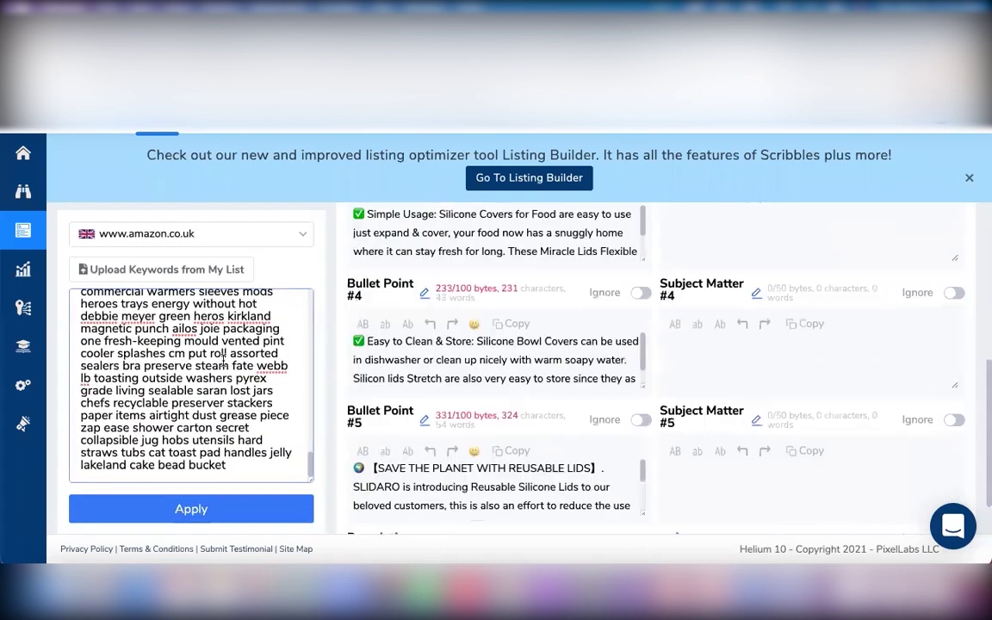
click(183, 513)
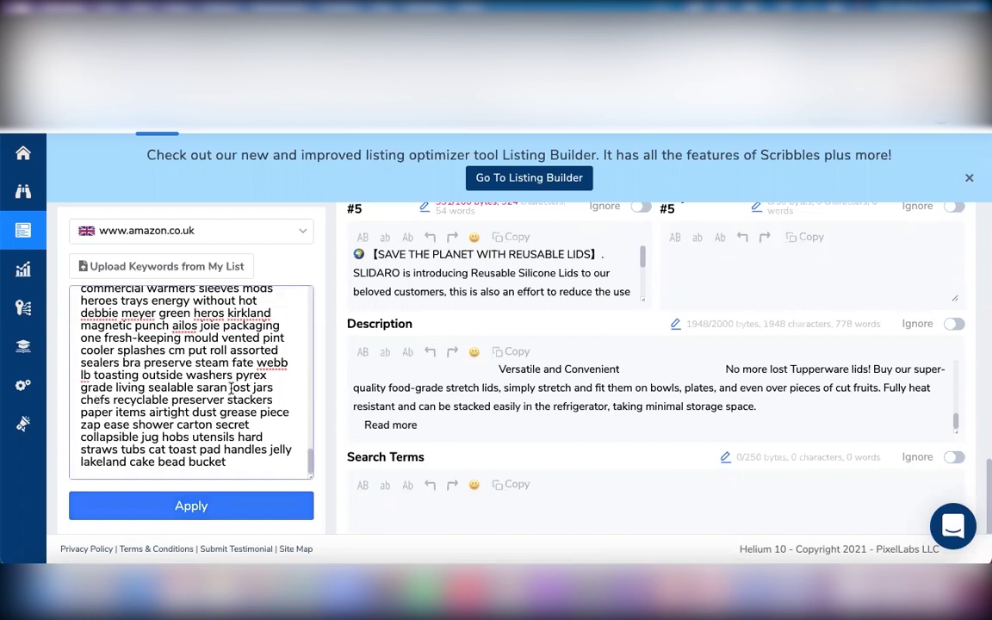
- Check the filtered keyword sheet in Excel and review the result list and output settings in Frankenstein
key(ctrl+Up)
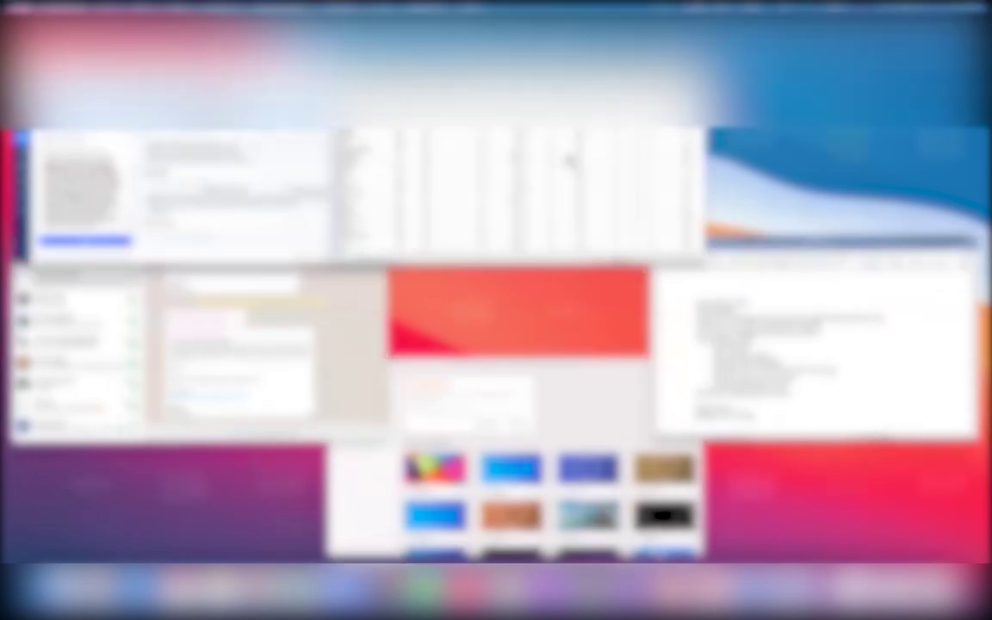
click(517, 185)
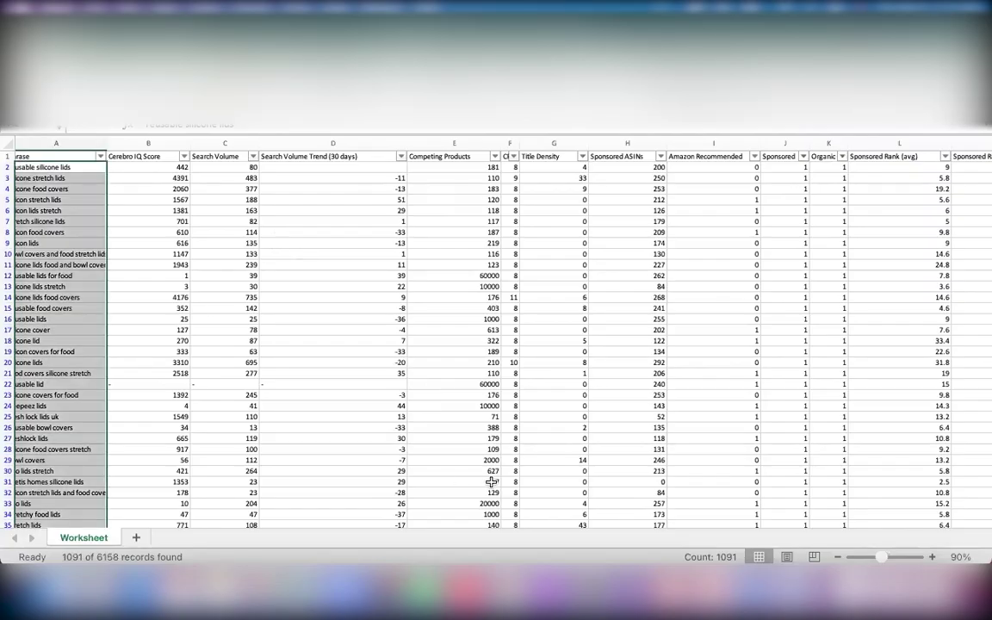
click(509, 595)
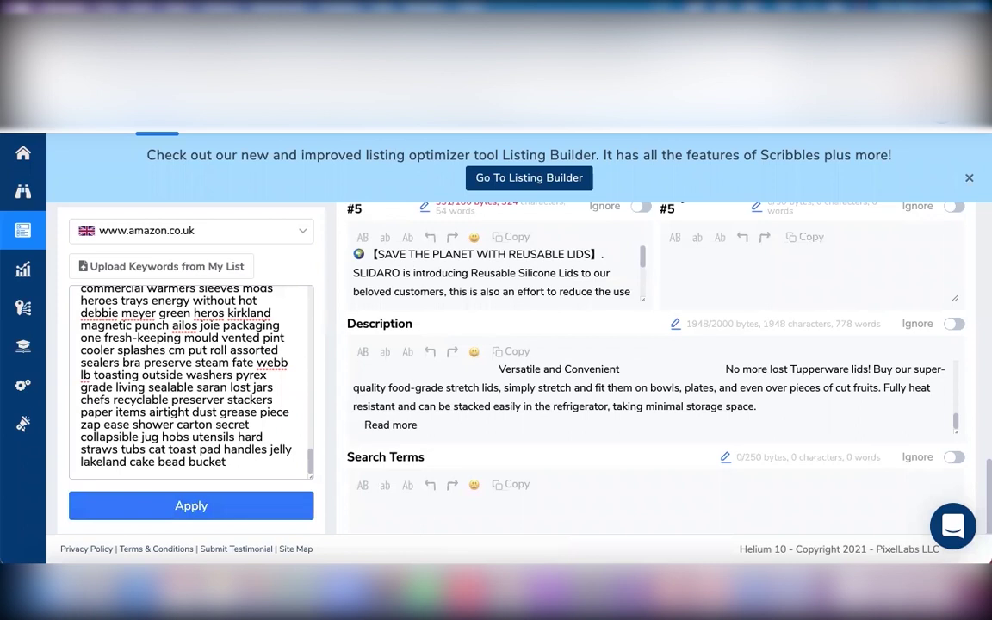
key(ctrl+Tab)
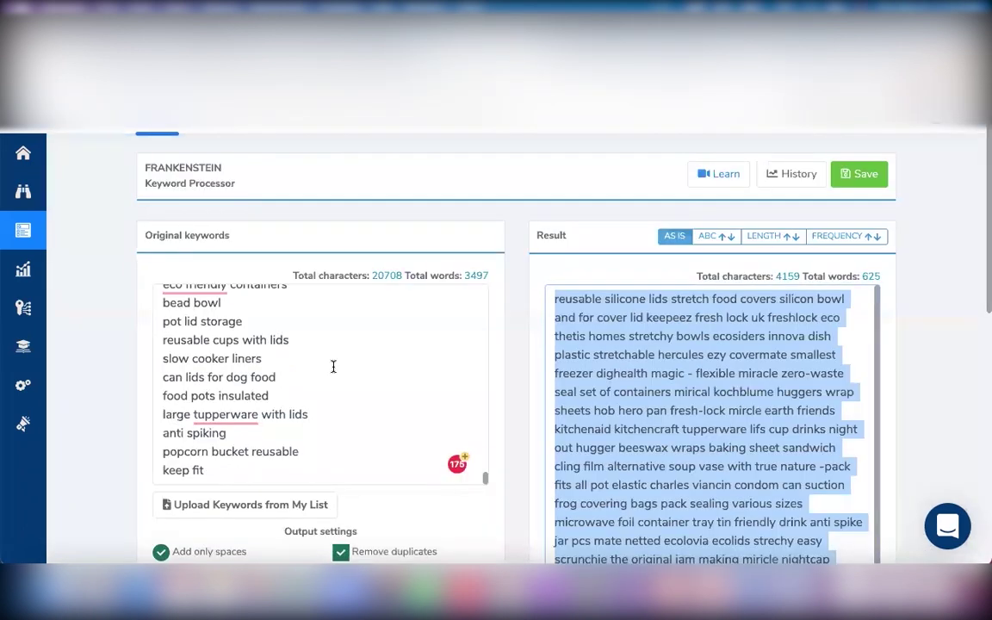
scroll(373, 375, down, 3)
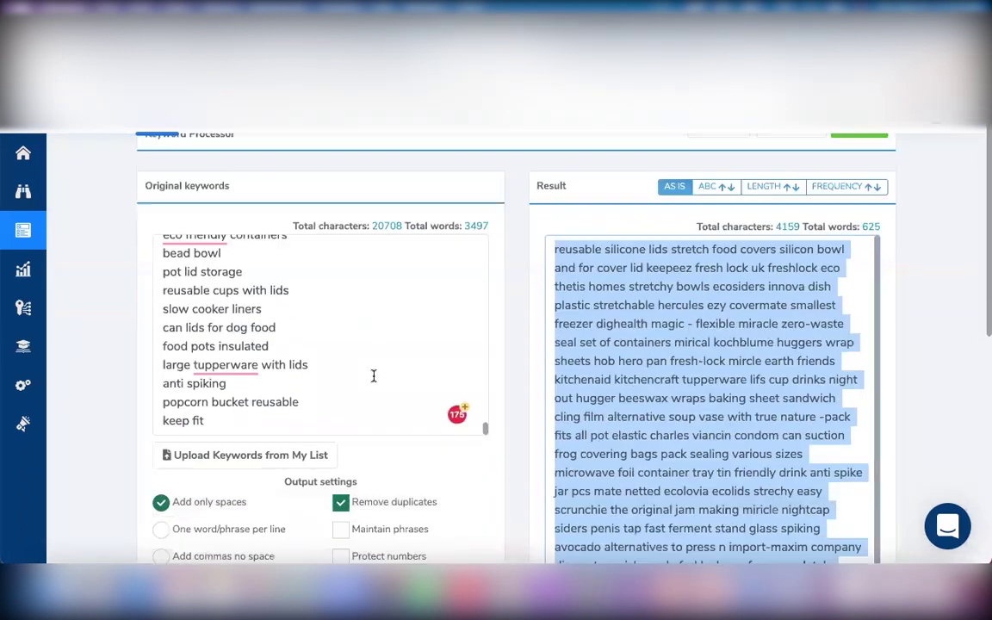
scroll(721, 257, up, 1)
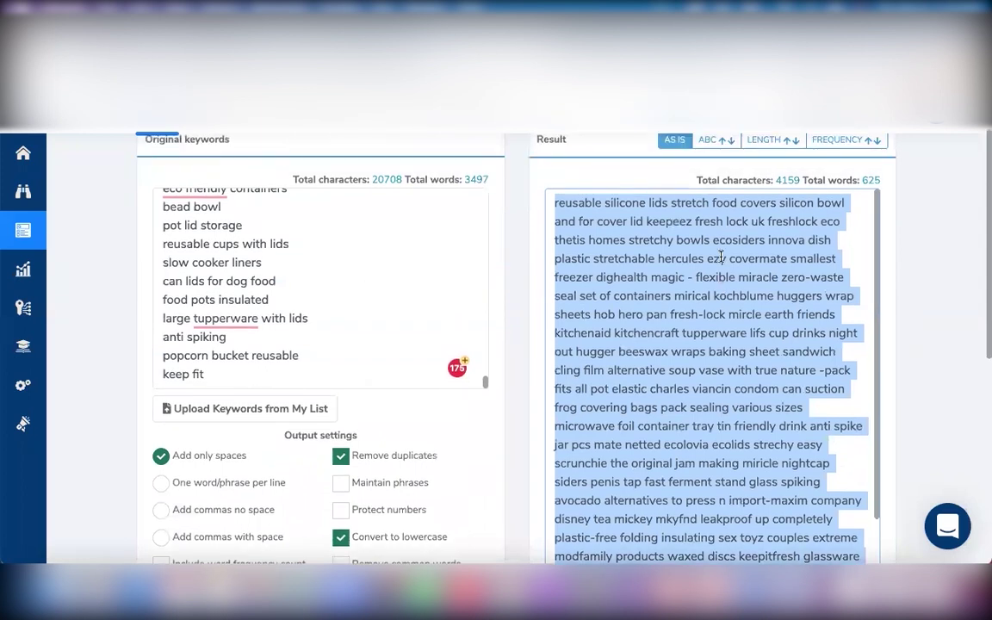
scroll(721, 258, down, 5)
scroll(721, 258, up, 6)
scroll(721, 257, up, 1)
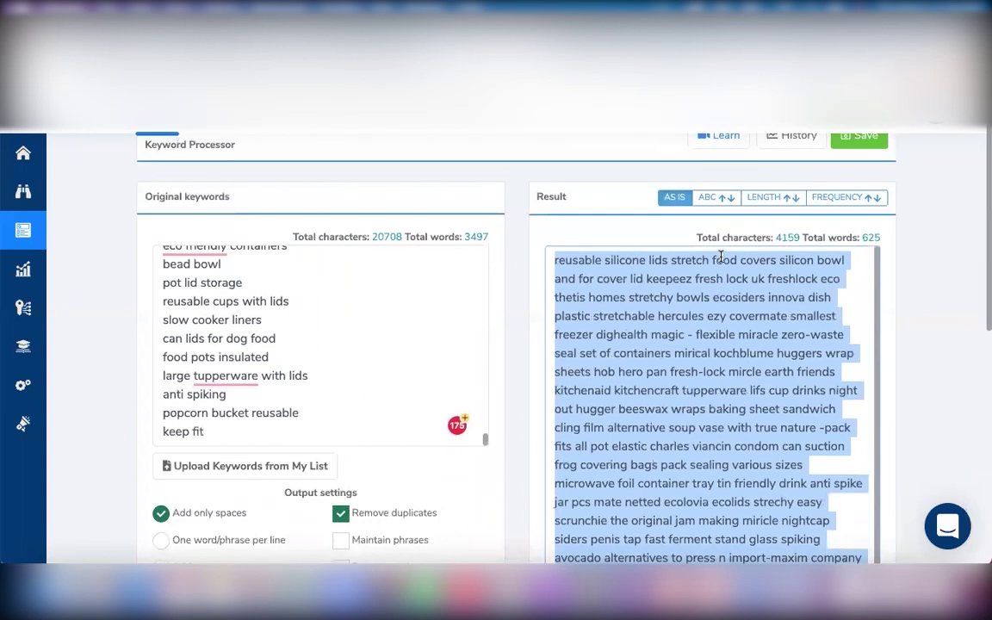
scroll(721, 257, down, 5)
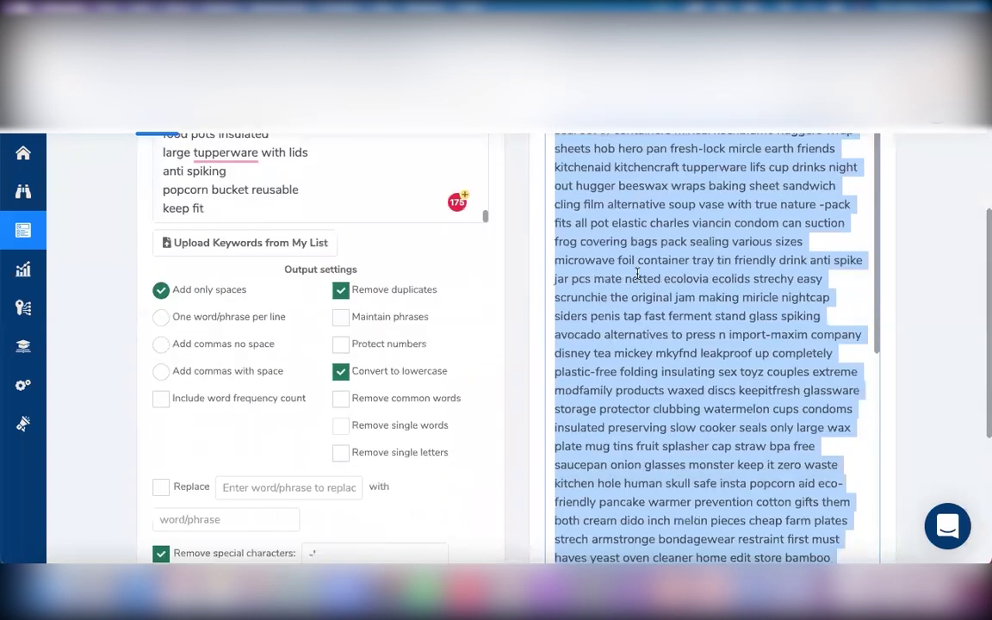
scroll(414, 328, down, 4)
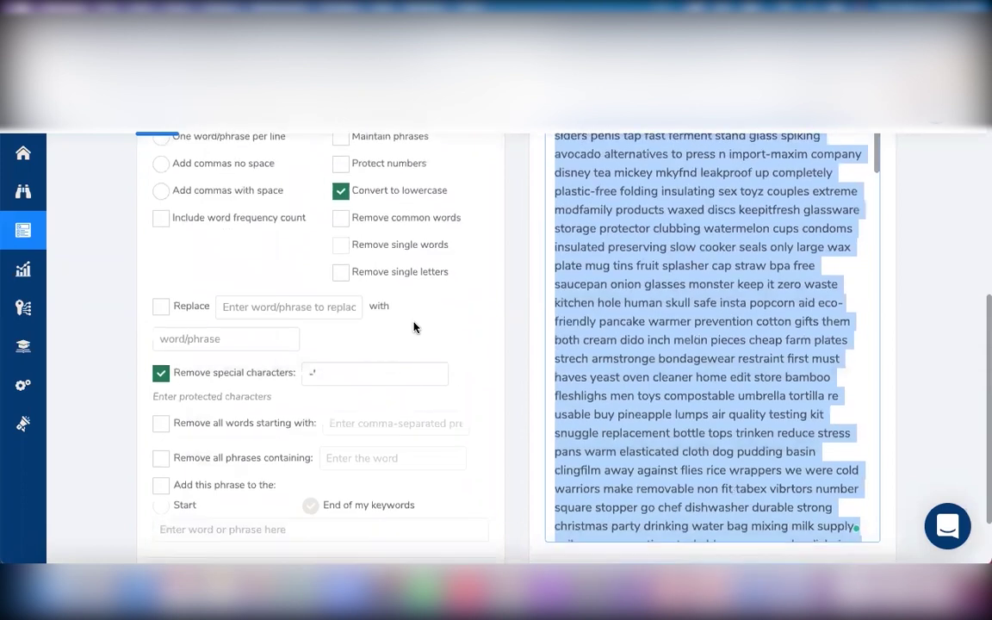
scroll(413, 328, down, 2)
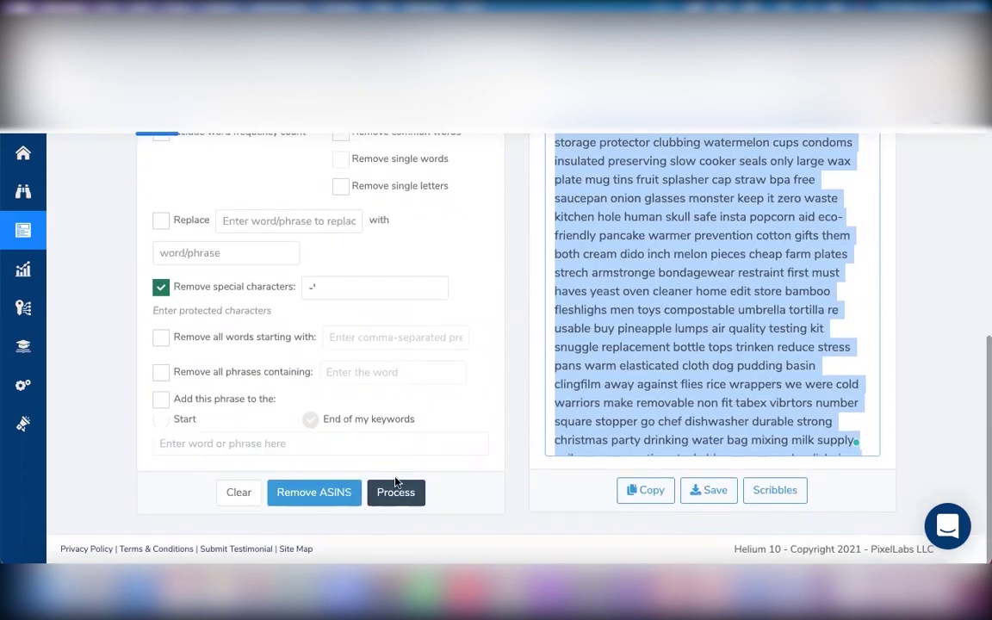
scroll(425, 296, up, 10)
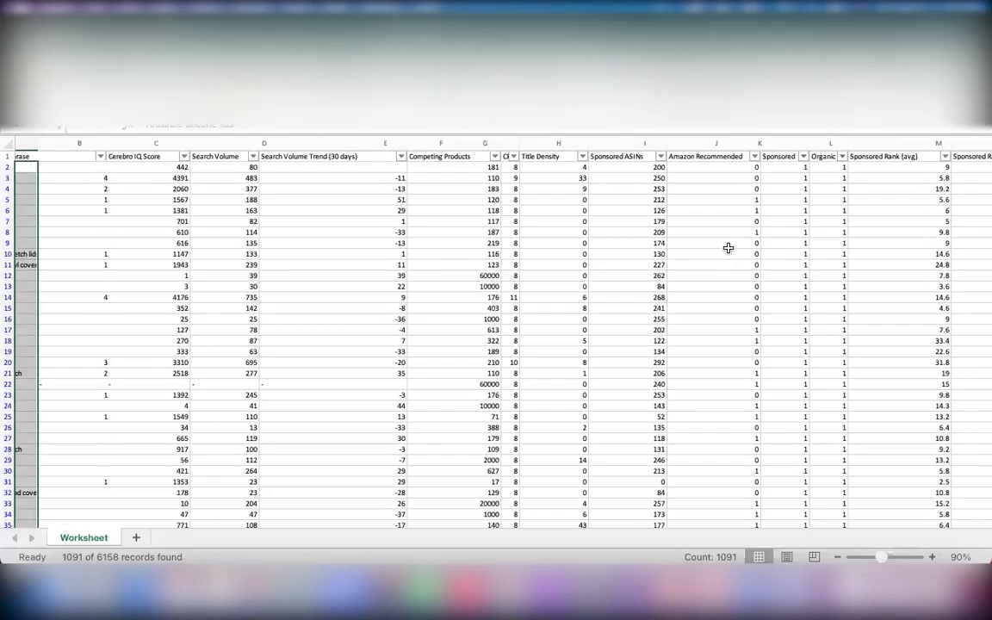
- In the Excel worksheet, narrow the Competitor Performance Score filter by excluding 1.2, 1.6, 2, 2.4 and 3.2
scroll(728, 248, right, 10)
scroll(728, 248, right, 10)
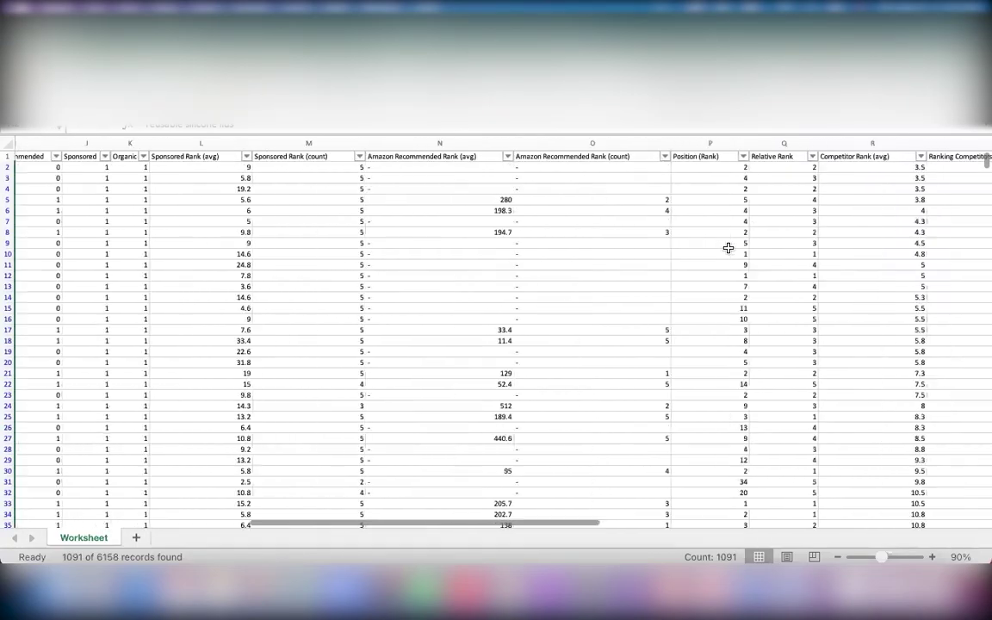
scroll(728, 248, right, 7)
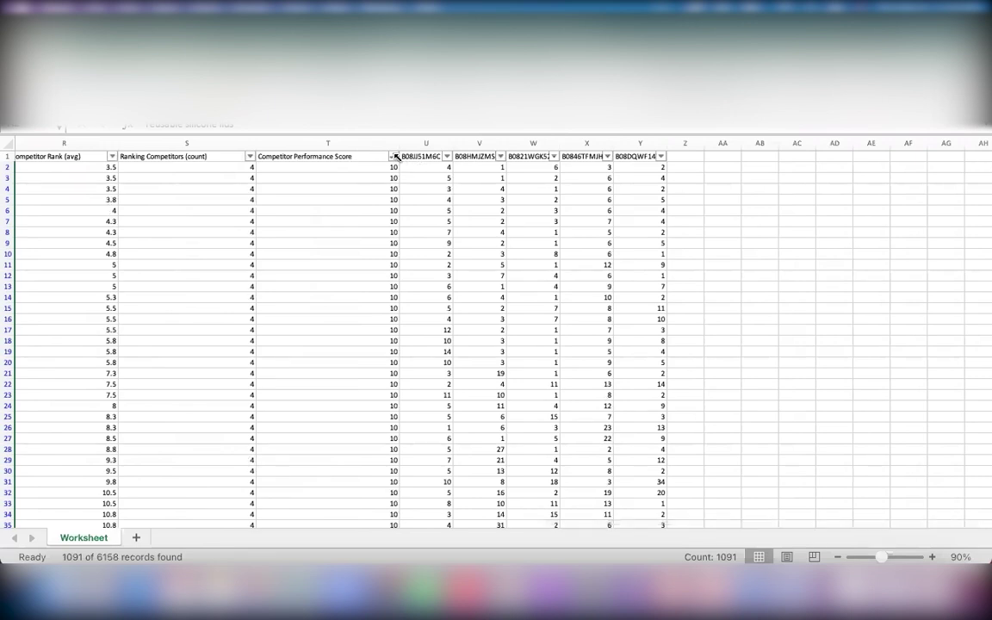
click(394, 157)
click(440, 372)
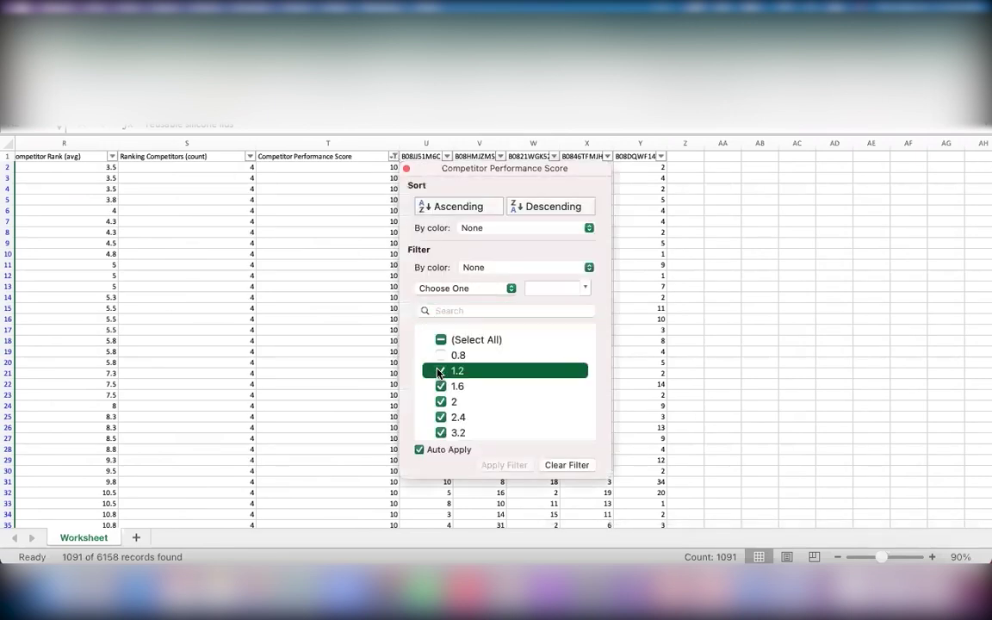
click(441, 387)
click(440, 402)
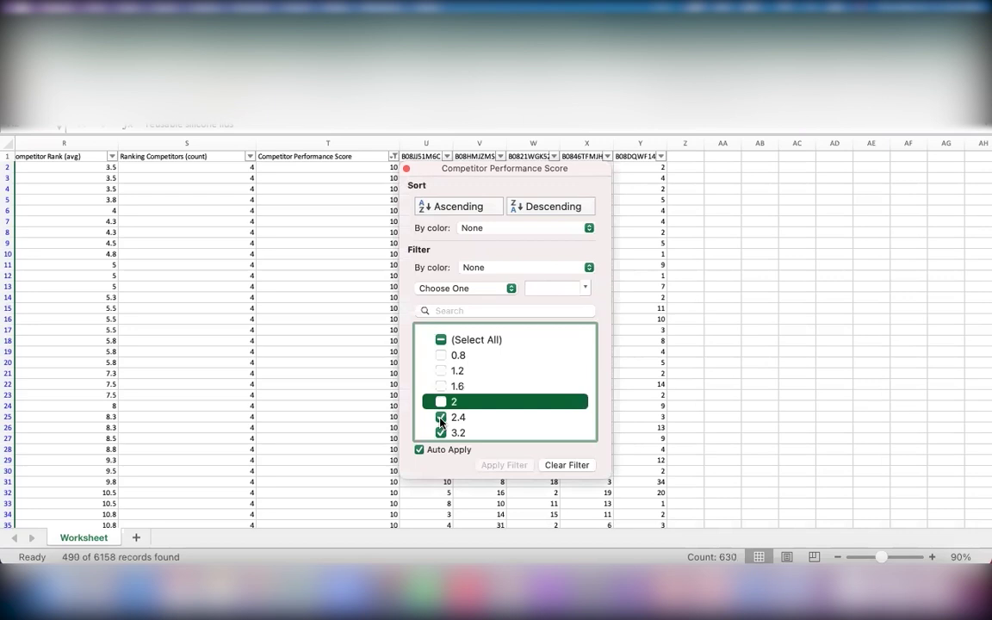
click(440, 418)
click(440, 433)
scroll(510, 398, down, 5)
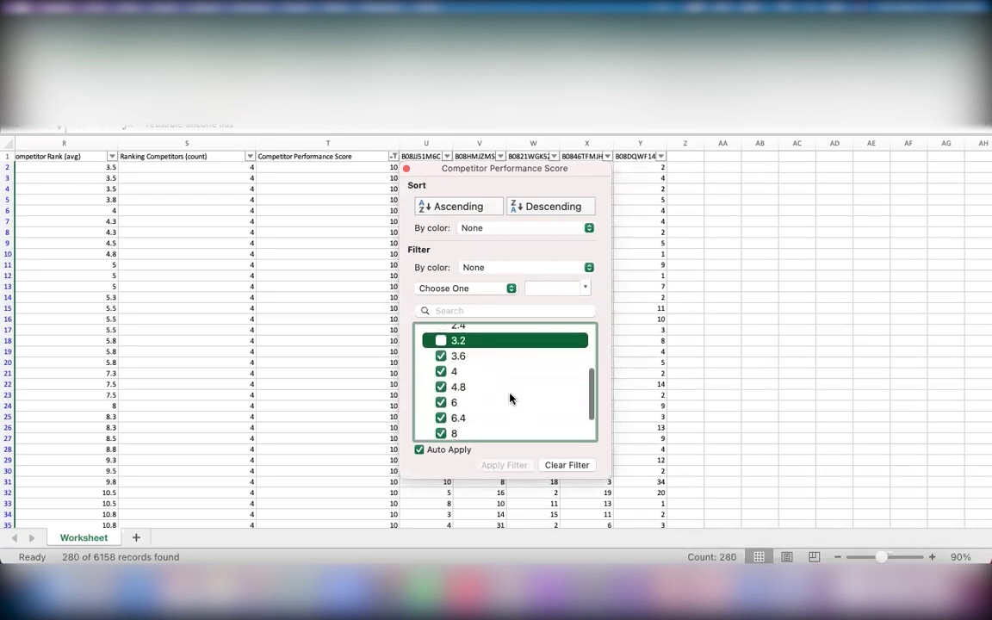
click(132, 297)
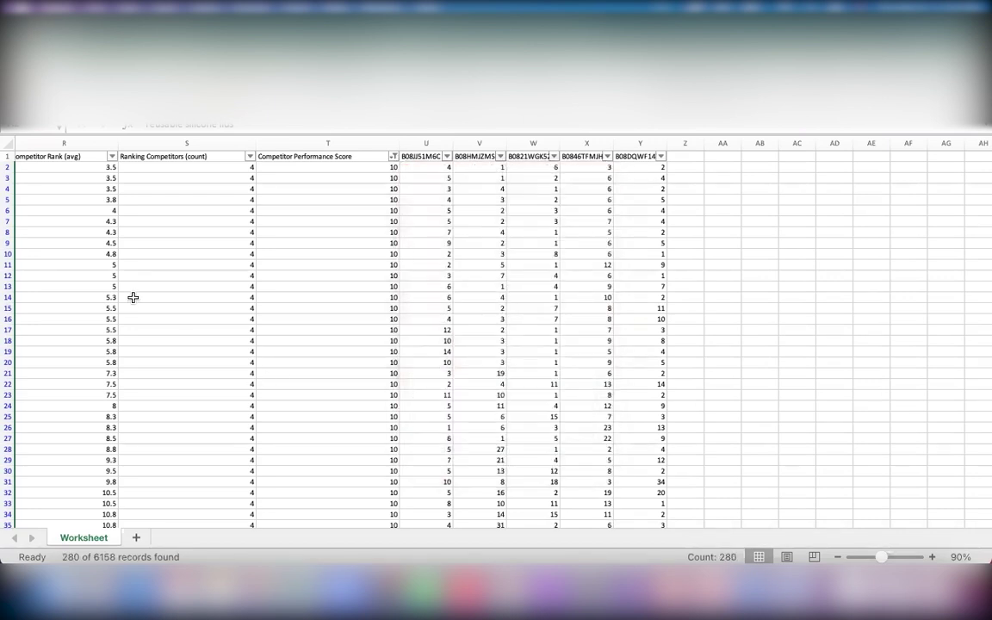
- Copy all filtered keywords in the Phrase column from "reusable silicone lids" down, leaving out the header
scroll(133, 297, left, 15)
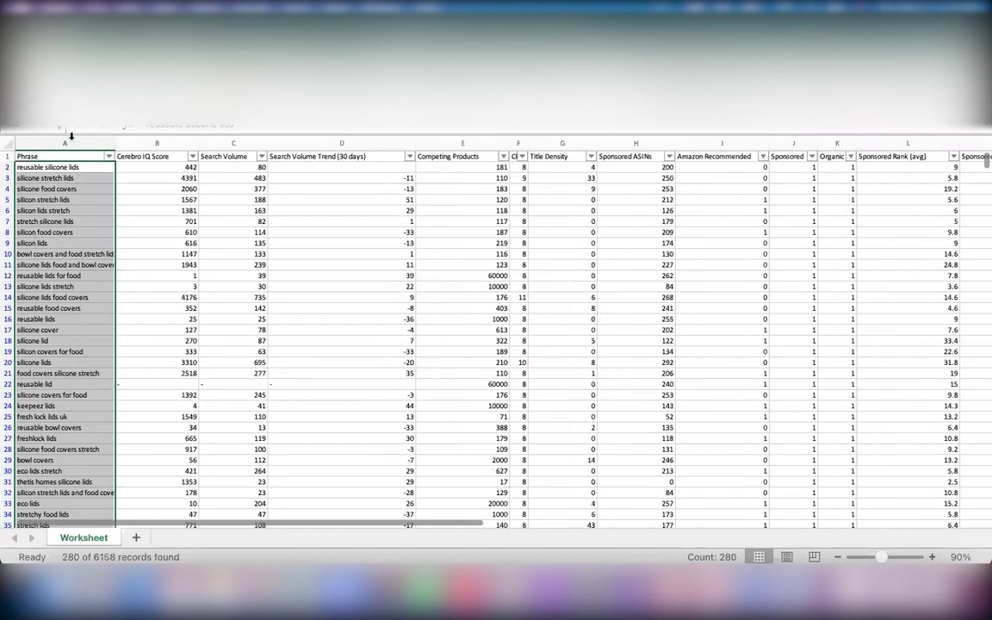
click(71, 142)
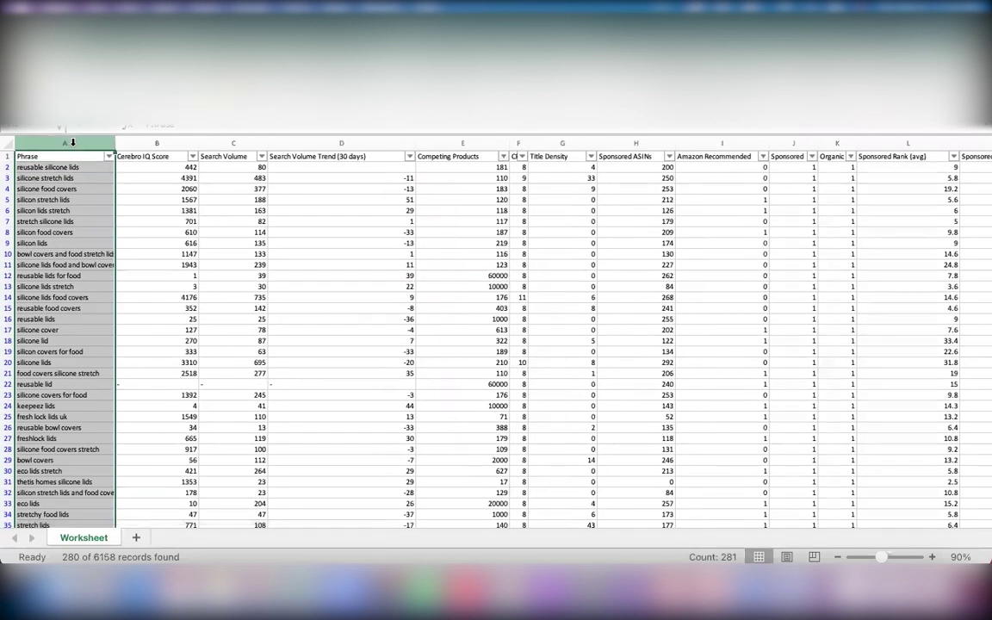
click(372, 255)
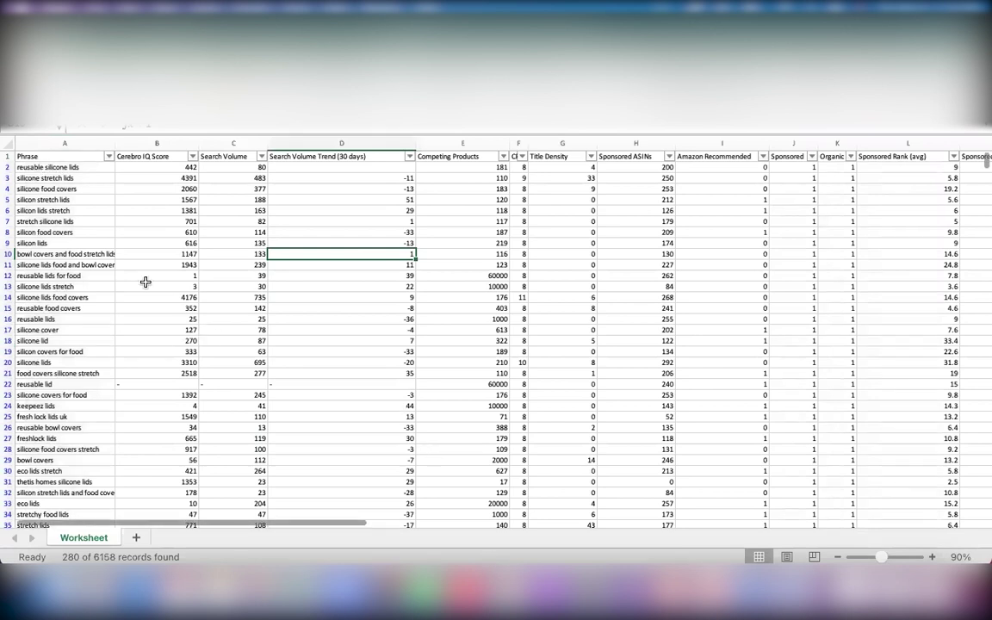
click(66, 167)
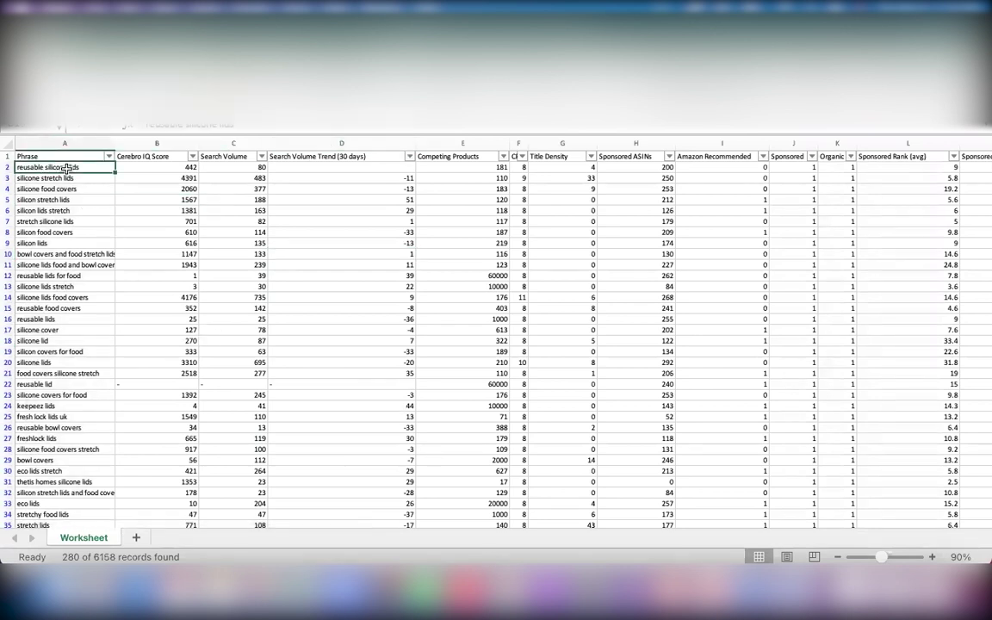
key(super+shift+Down)
key(super+c)
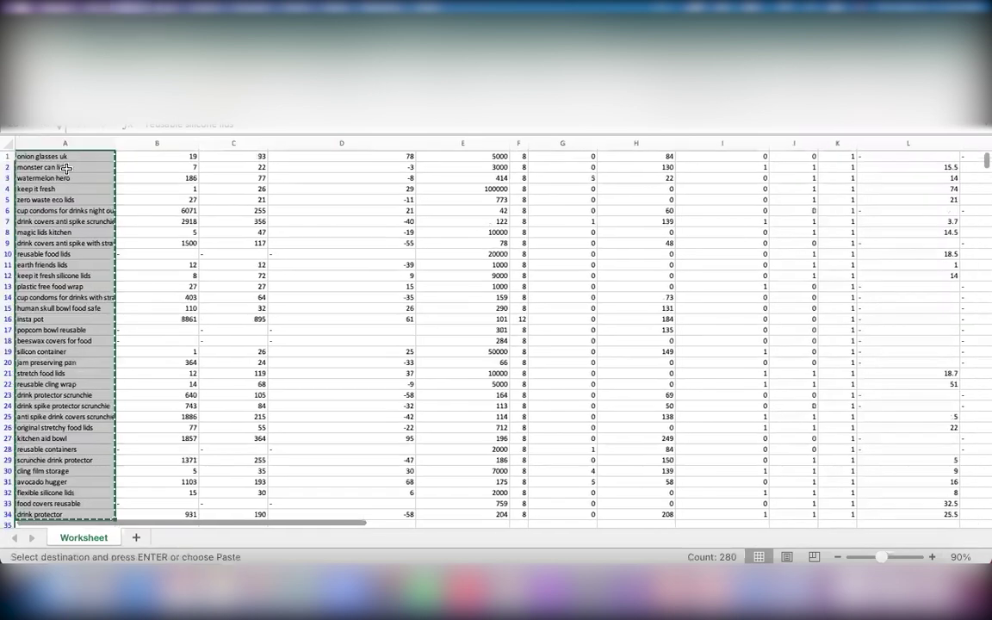
- Switch to the Frankenstein page in Chrome and clear both the original keywords and the old result list
click(514, 594)
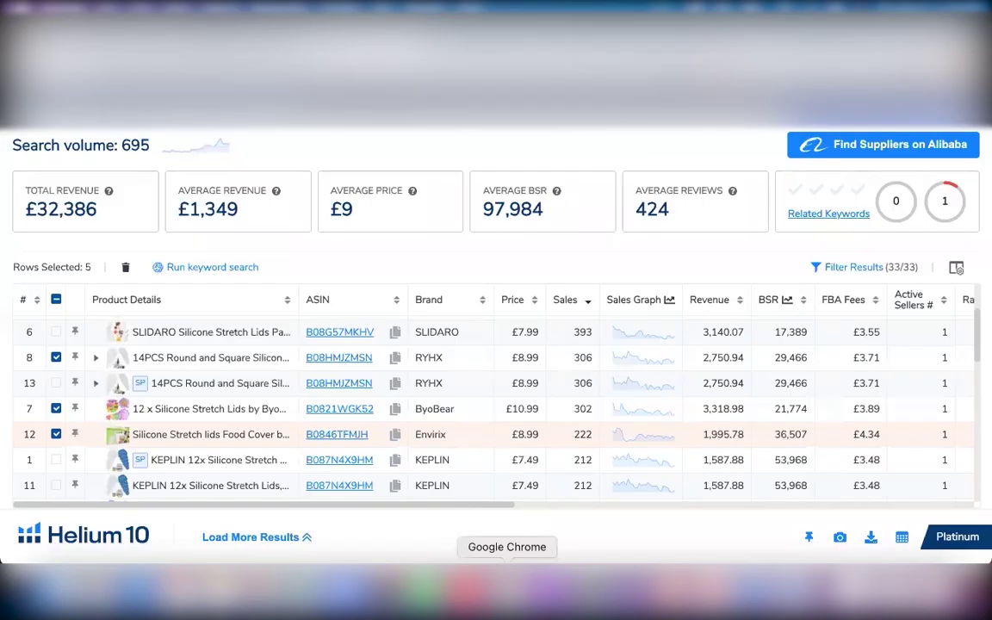
key(ctrl+Tab)
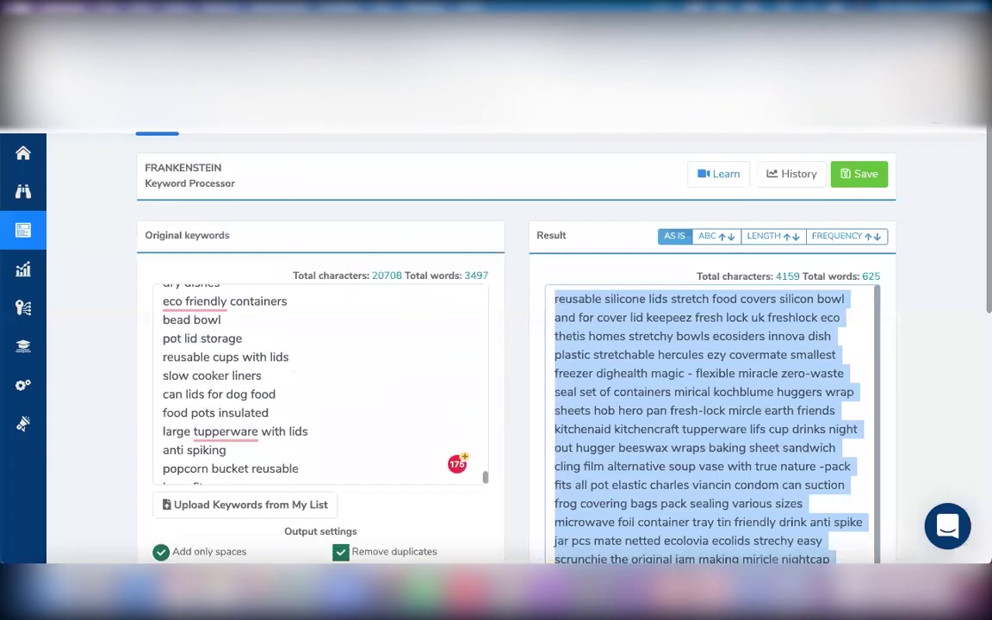
click(318, 452)
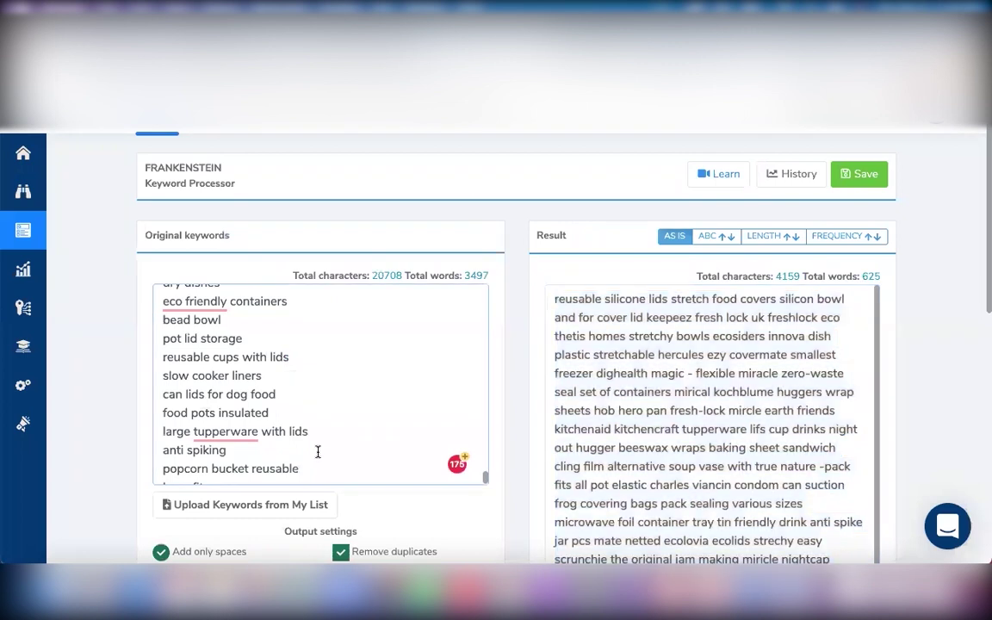
key(ctrl+a)
key(BackSpace)
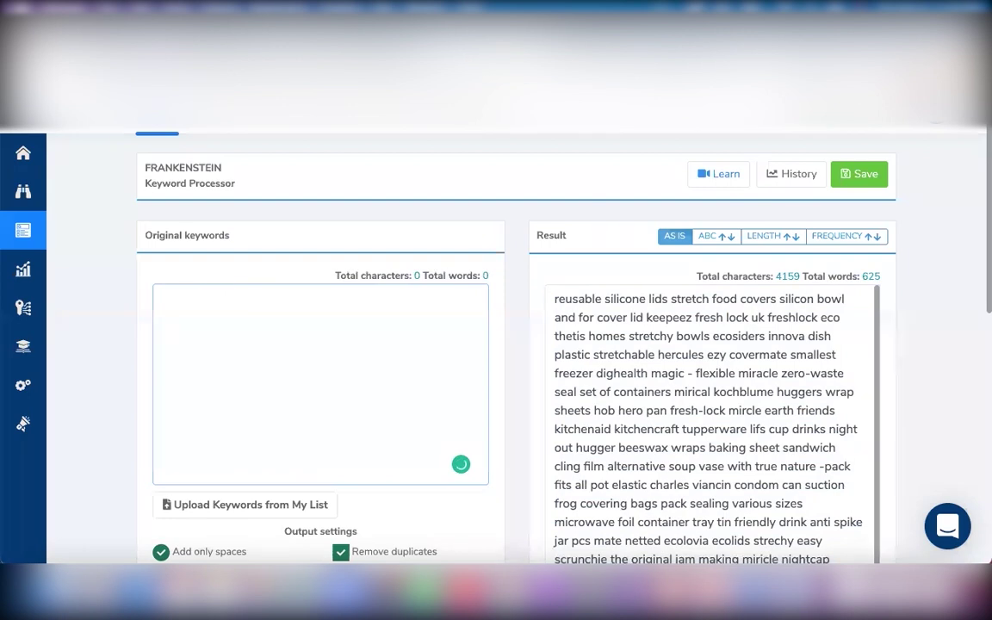
click(618, 511)
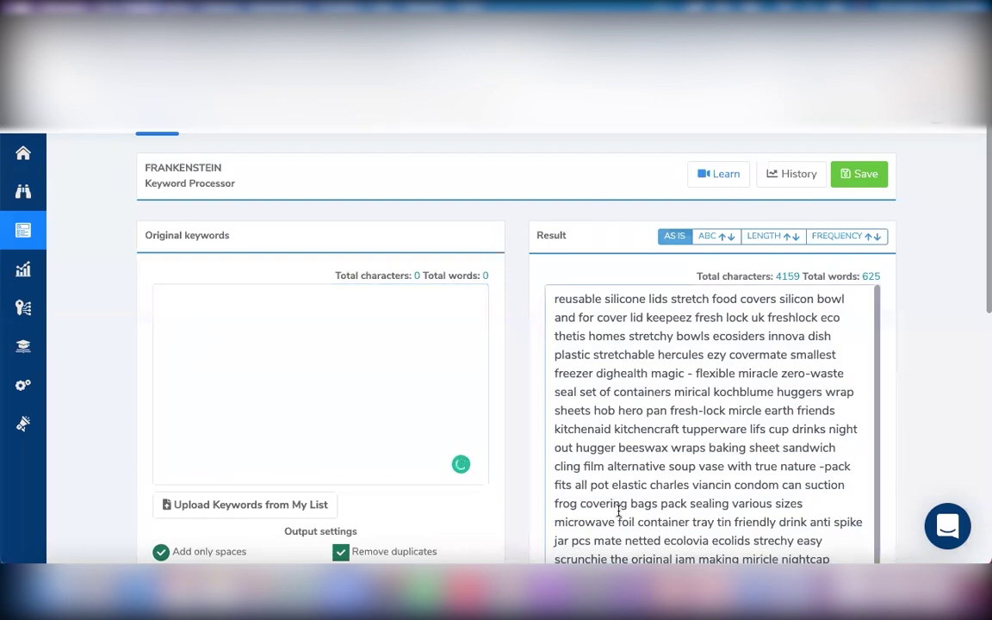
key(ctrl+a)
key(BackSpace)
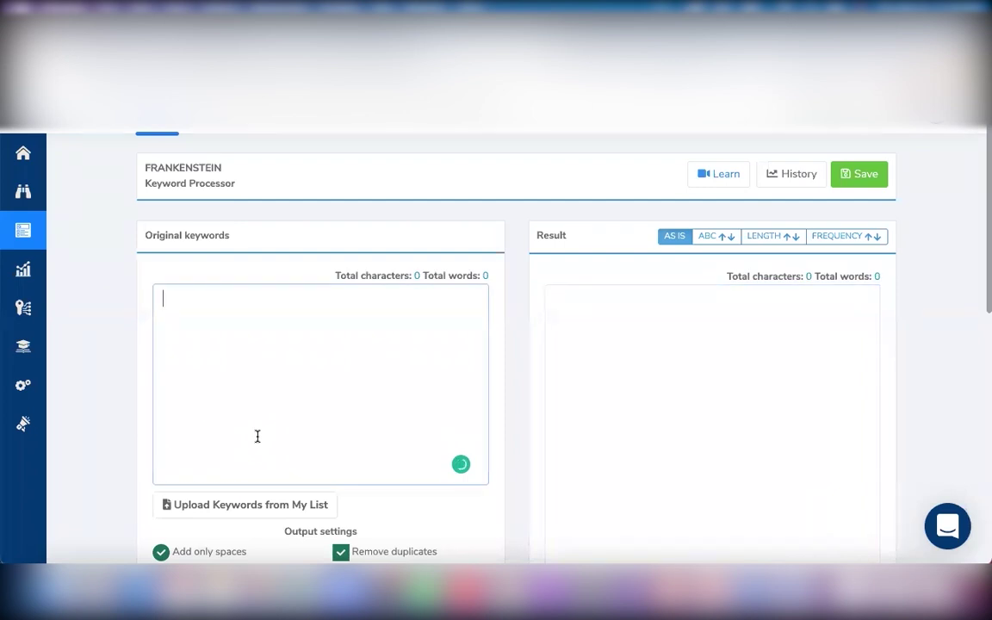
- Paste the copied phrases as original keywords and process them with the output set to one word/phrase per line
key(ctrl+v)
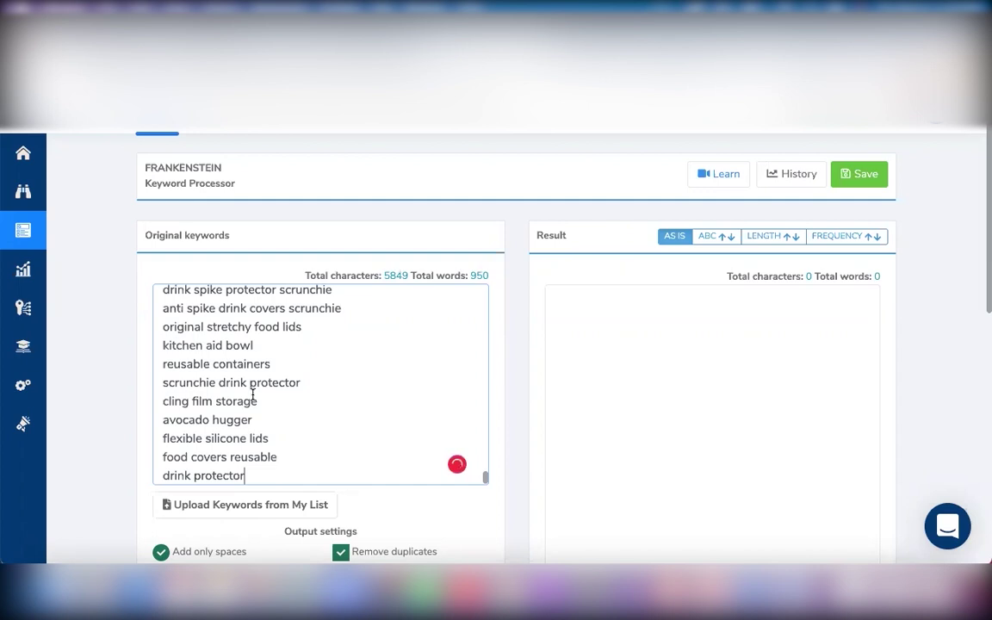
scroll(443, 343, up, 2)
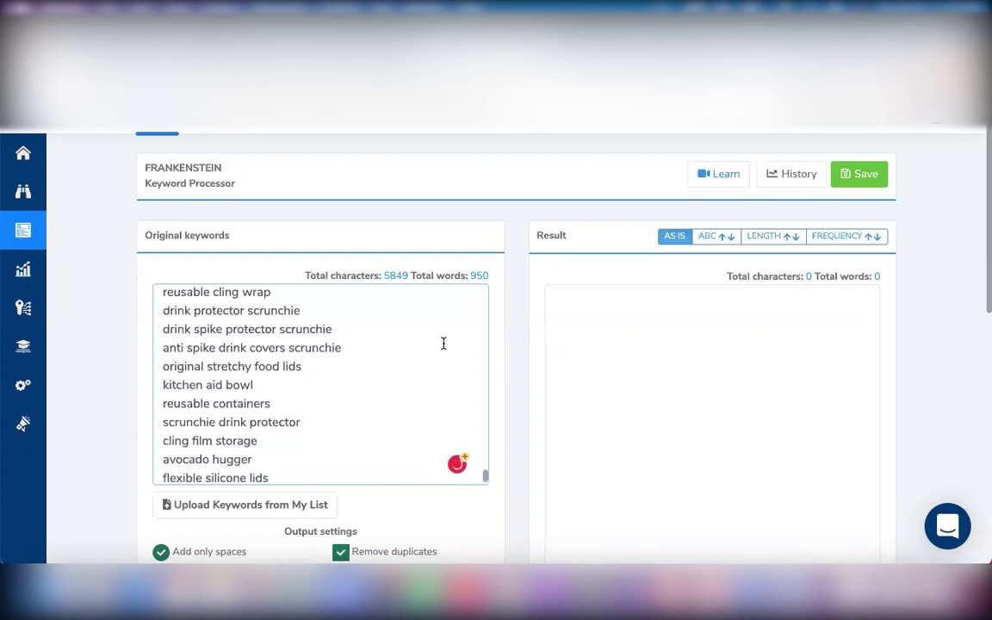
scroll(312, 403, up, 1)
scroll(312, 402, down, 3)
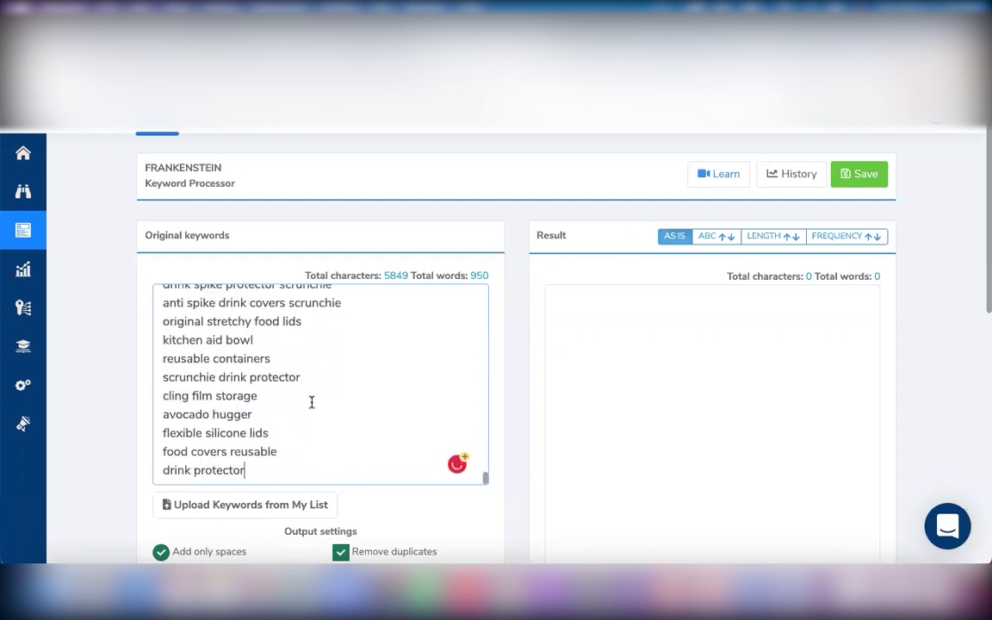
scroll(344, 402, down, 5)
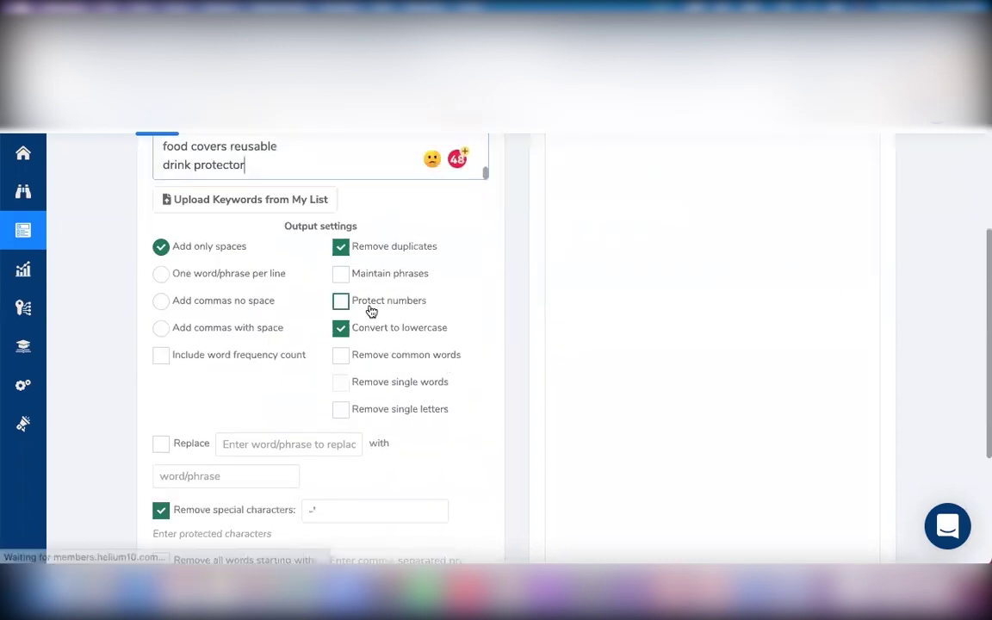
click(163, 275)
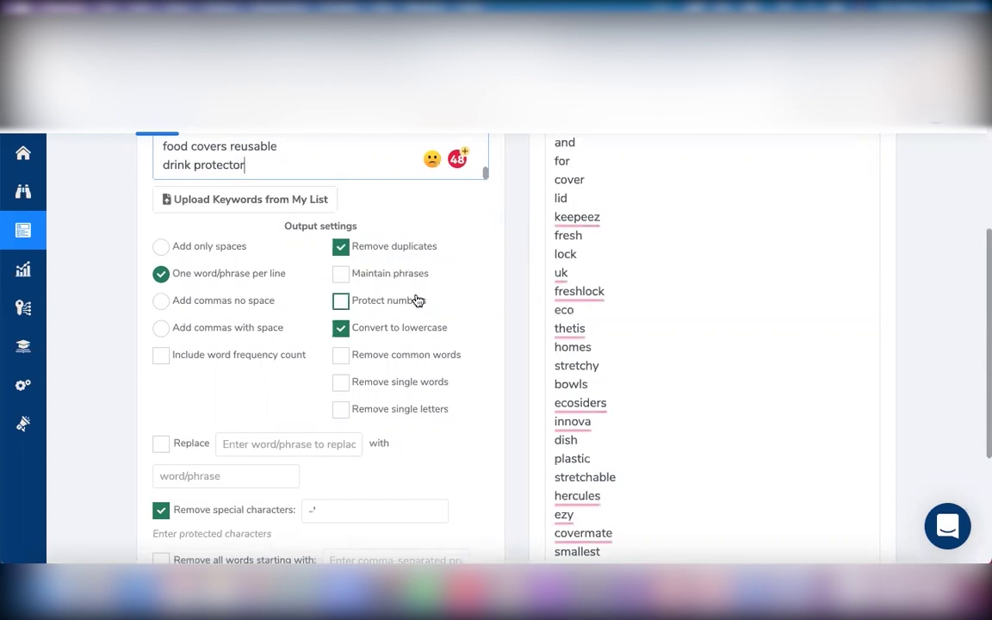
- Review the processed single-word result list in Frankenstein from the first word to the last
scroll(437, 339, down, 3)
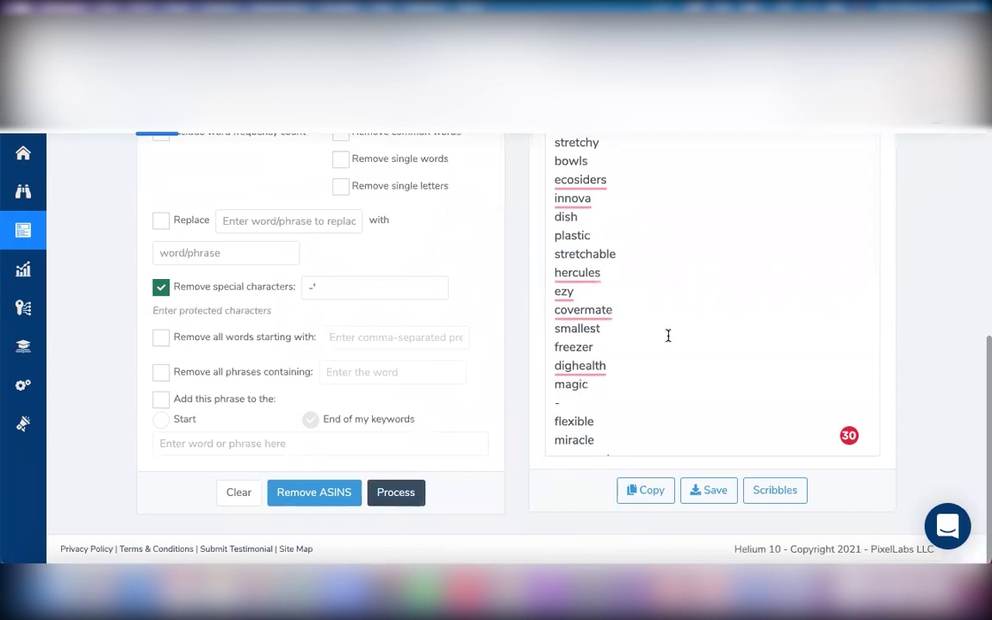
scroll(668, 336, up, 10)
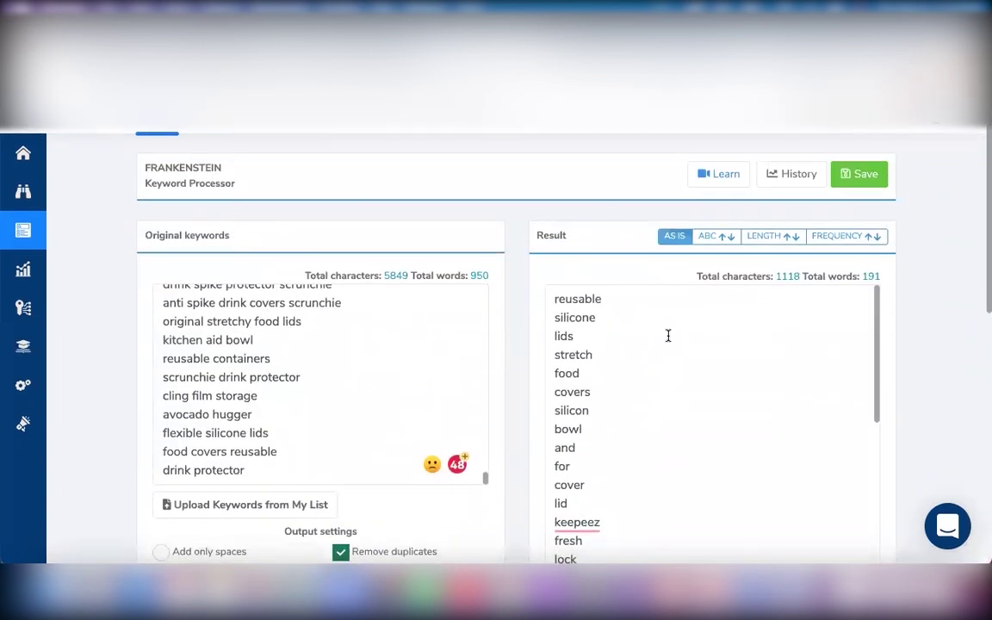
scroll(668, 335, down, 10)
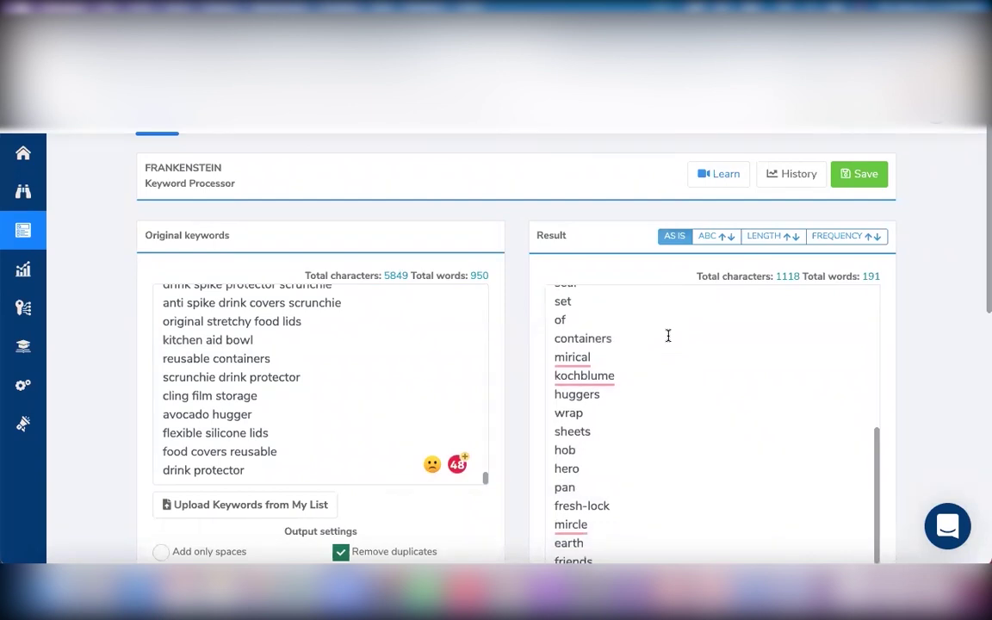
scroll(668, 335, down, 12)
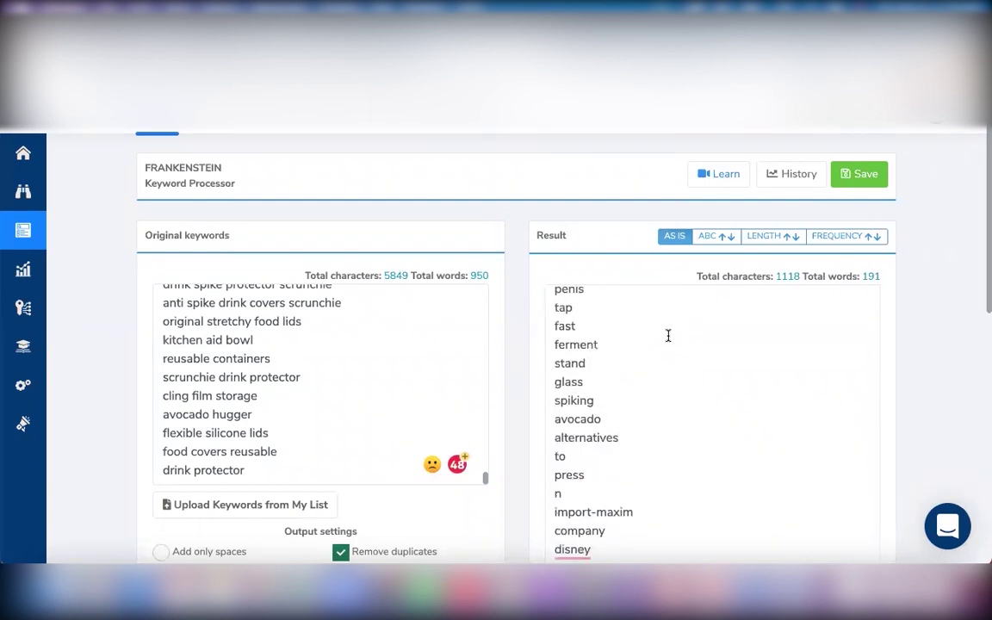
scroll(667, 335, down, 10)
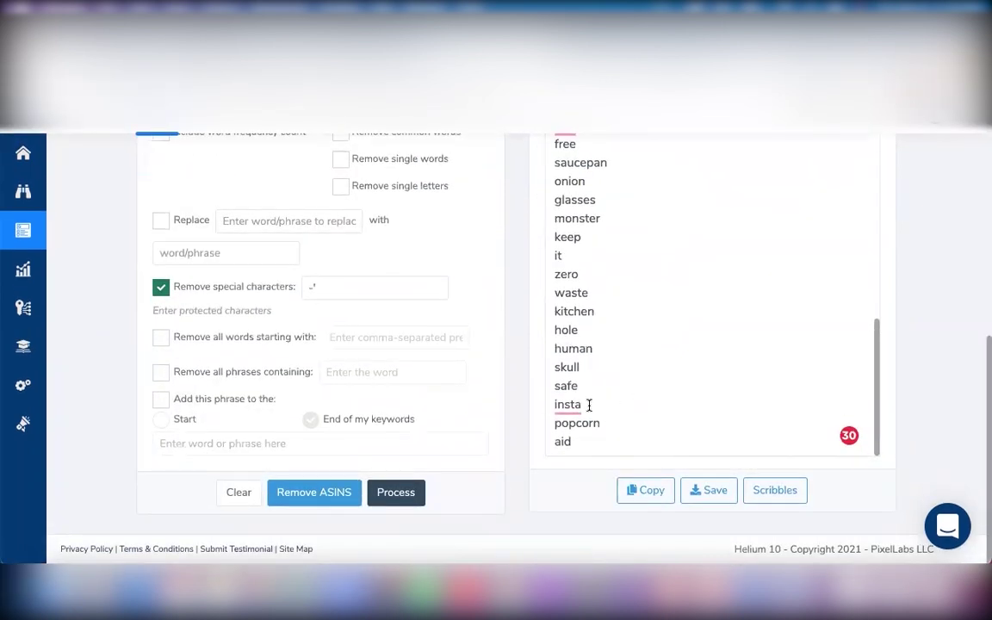
scroll(602, 301, up, 15)
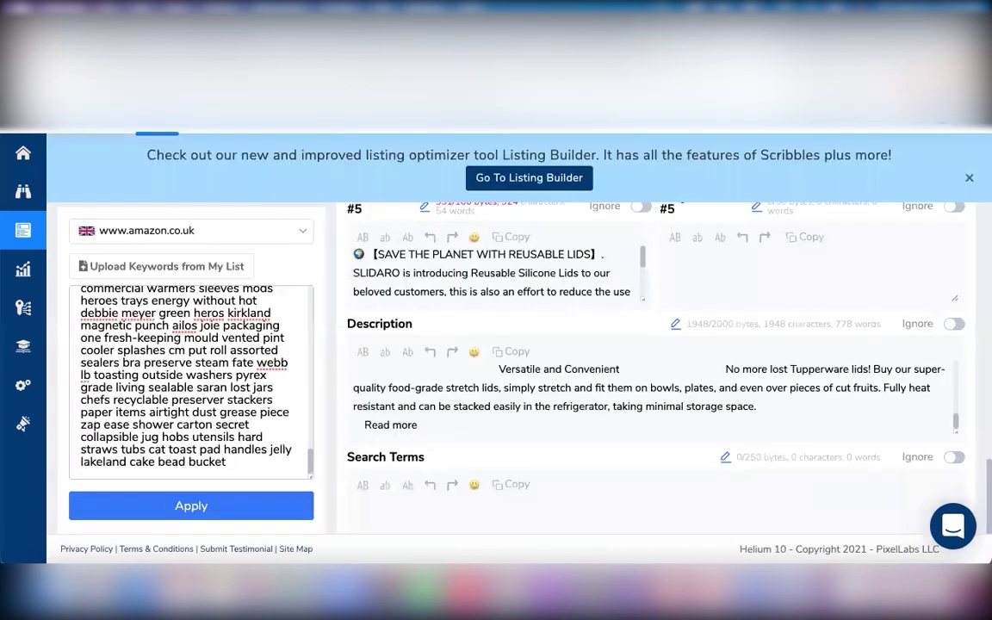
- Try applying the old keyword list in Scribbles once more and return to Frankenstein
click(205, 507)
click(211, 503)
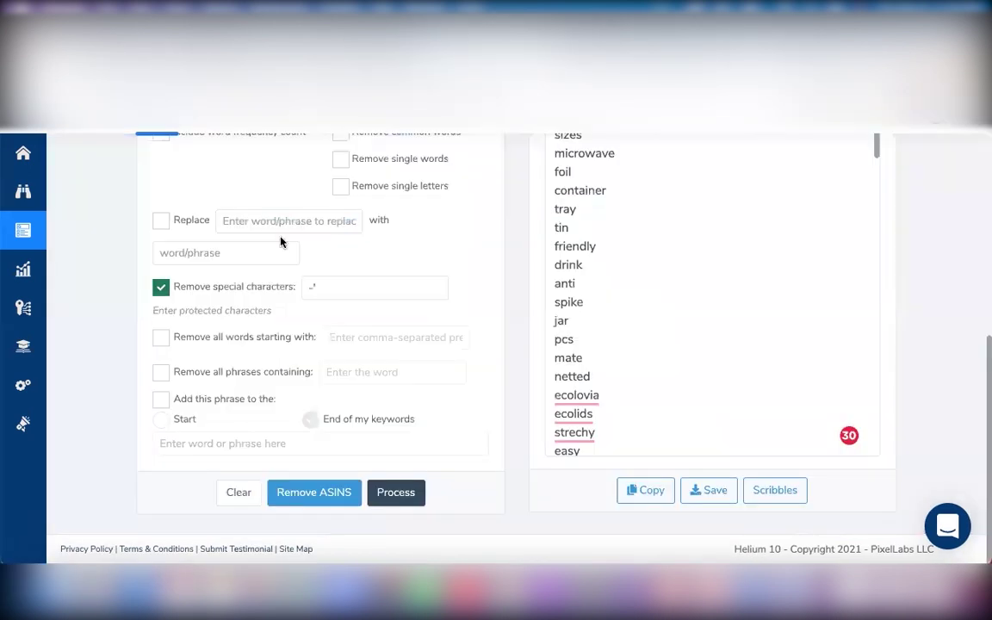
scroll(280, 242, up, 8)
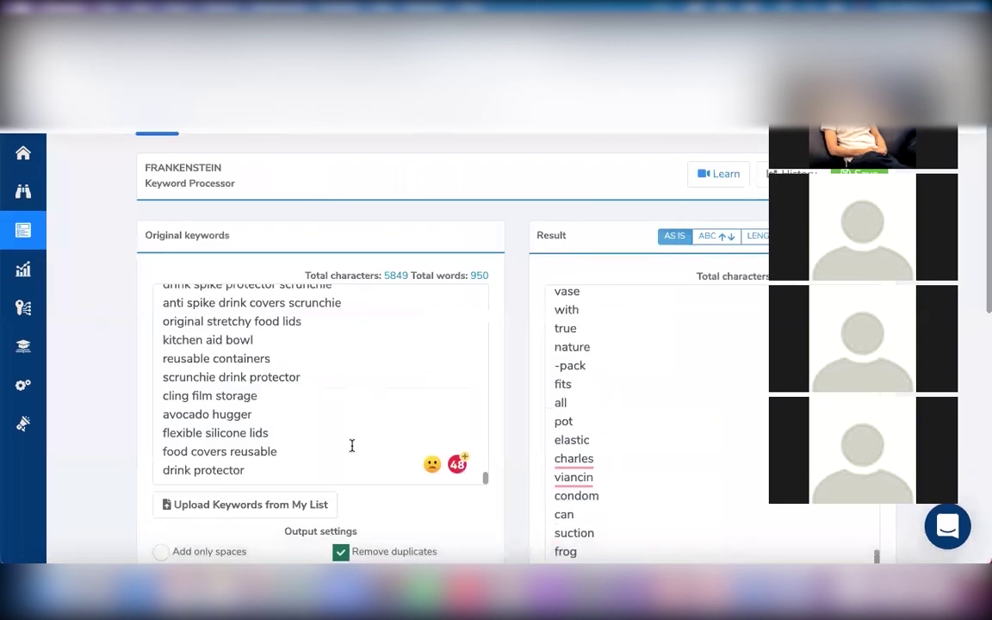
- Switch to the Excel worksheet and also exclude 3.6 and 4 from the Competitor Performance Score filter
key(ctrl+Up)
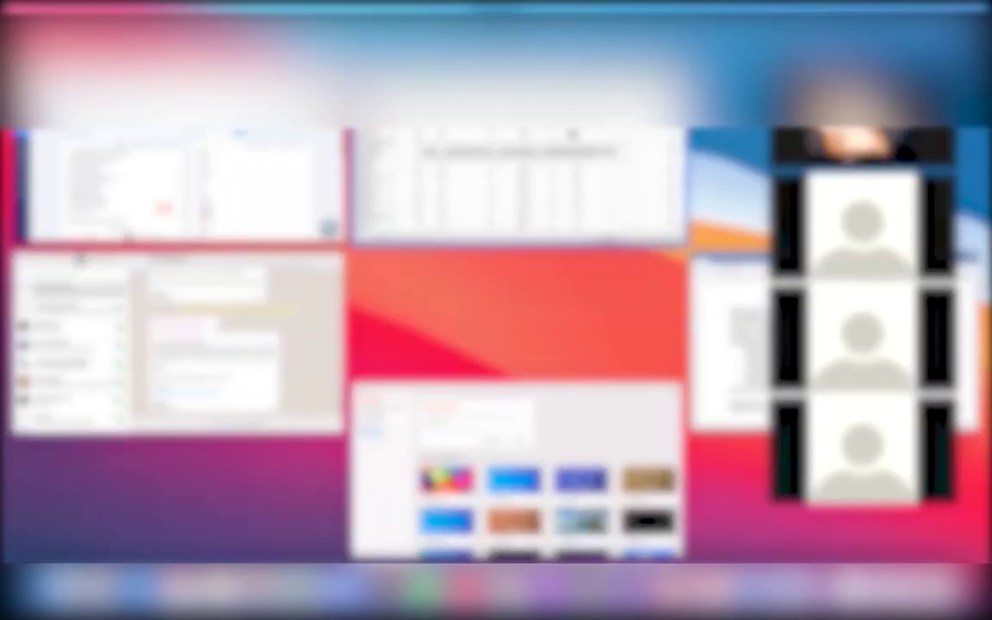
click(632, 199)
click(628, 232)
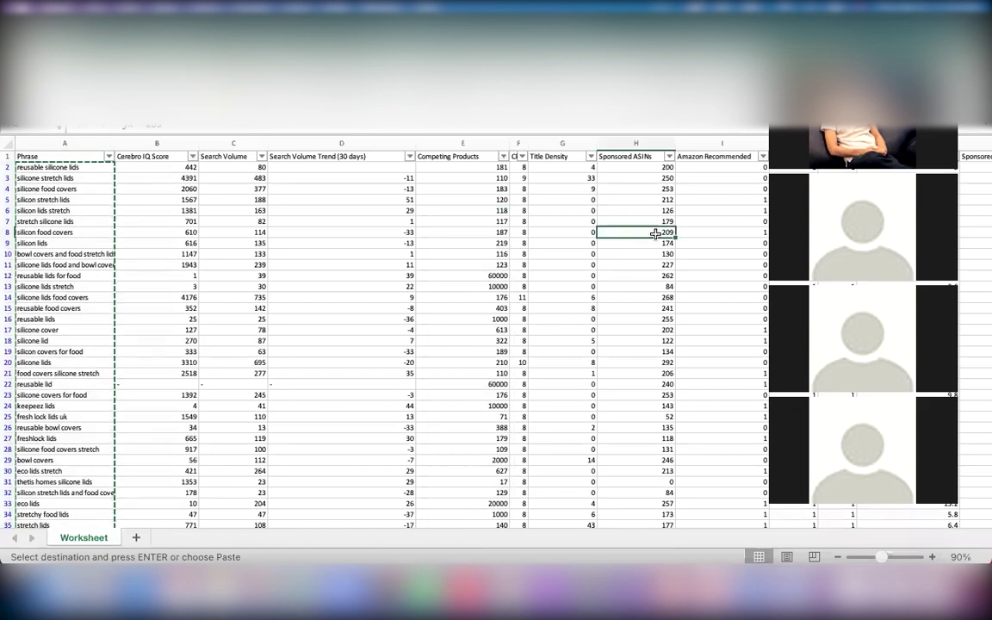
scroll(630, 204, right, 10)
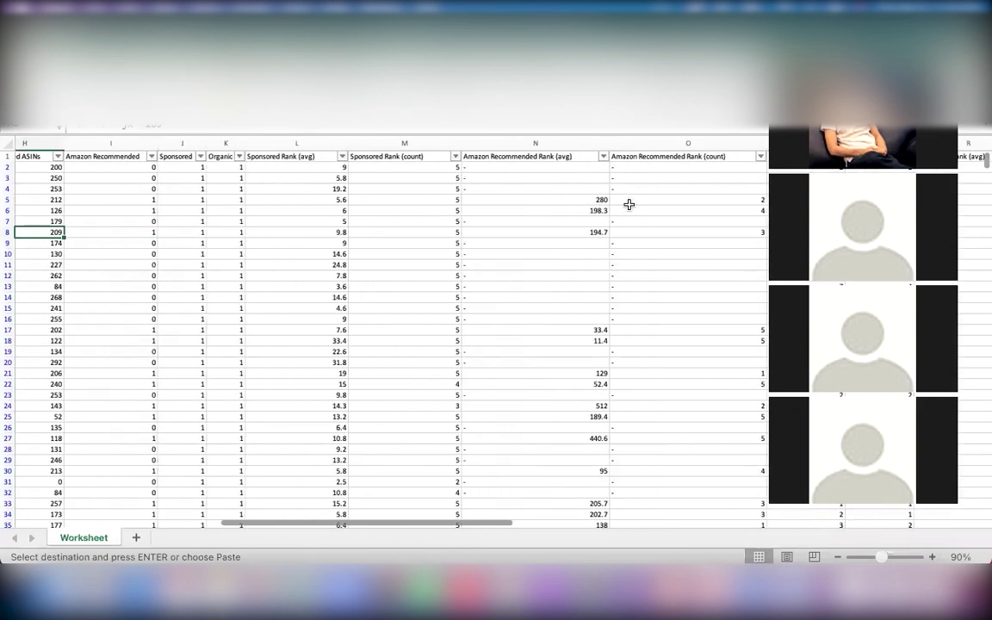
scroll(630, 204, right, 10)
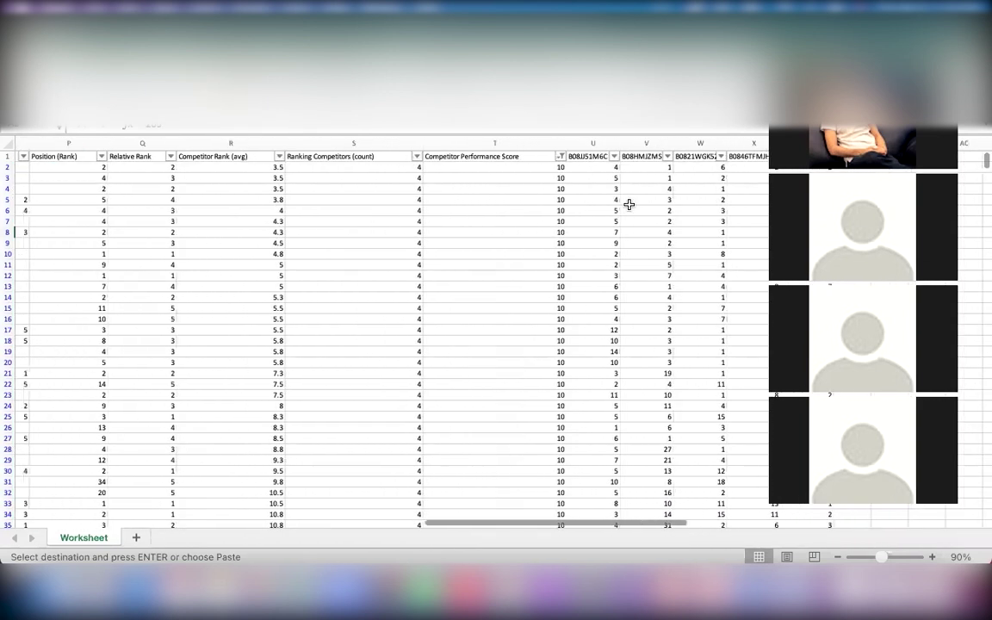
scroll(629, 205, right, 2)
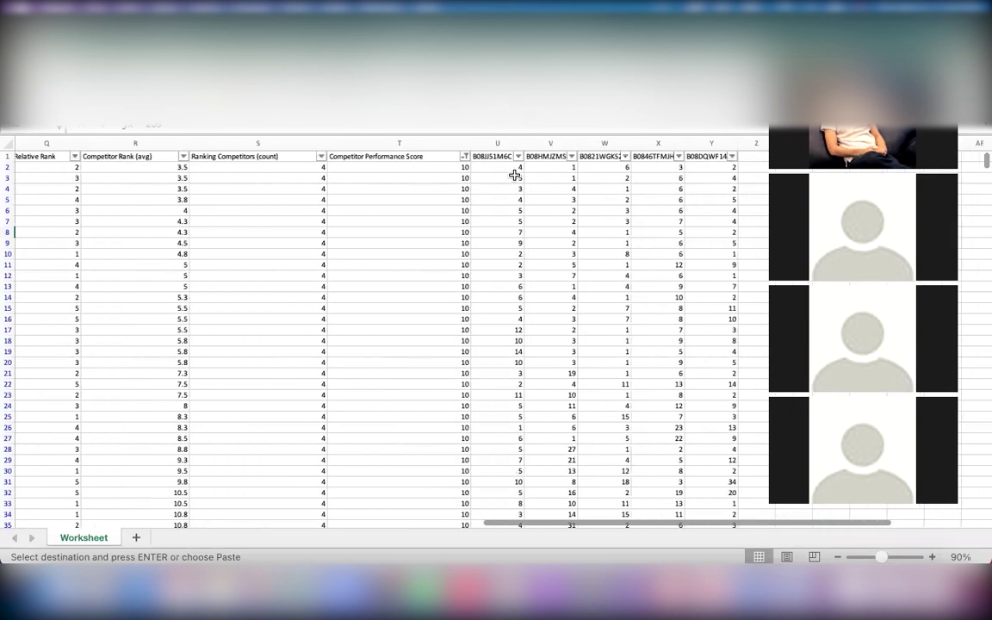
click(465, 156)
scroll(531, 370, down, 3)
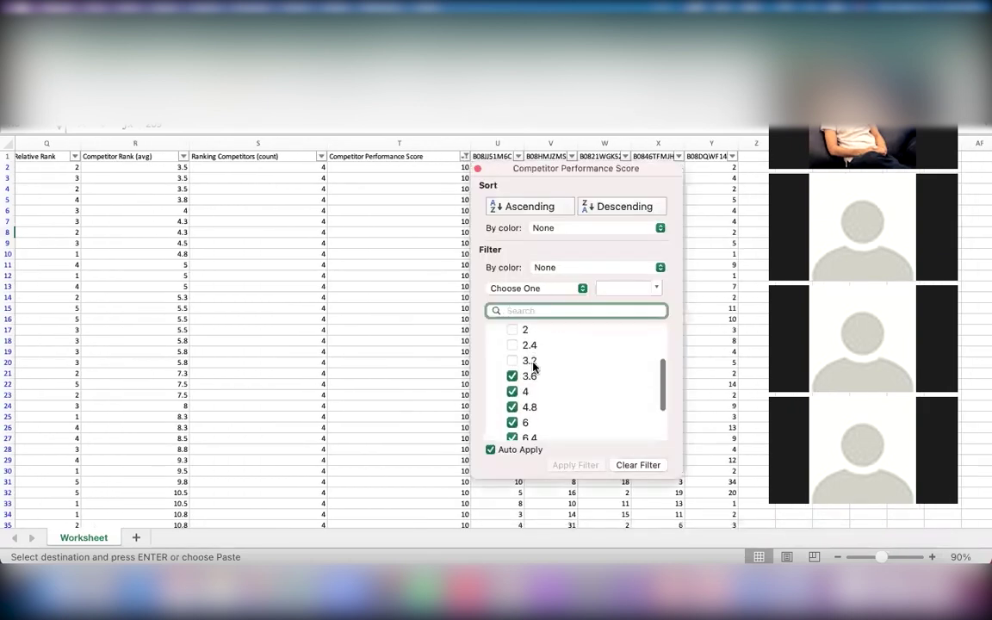
click(517, 377)
click(517, 392)
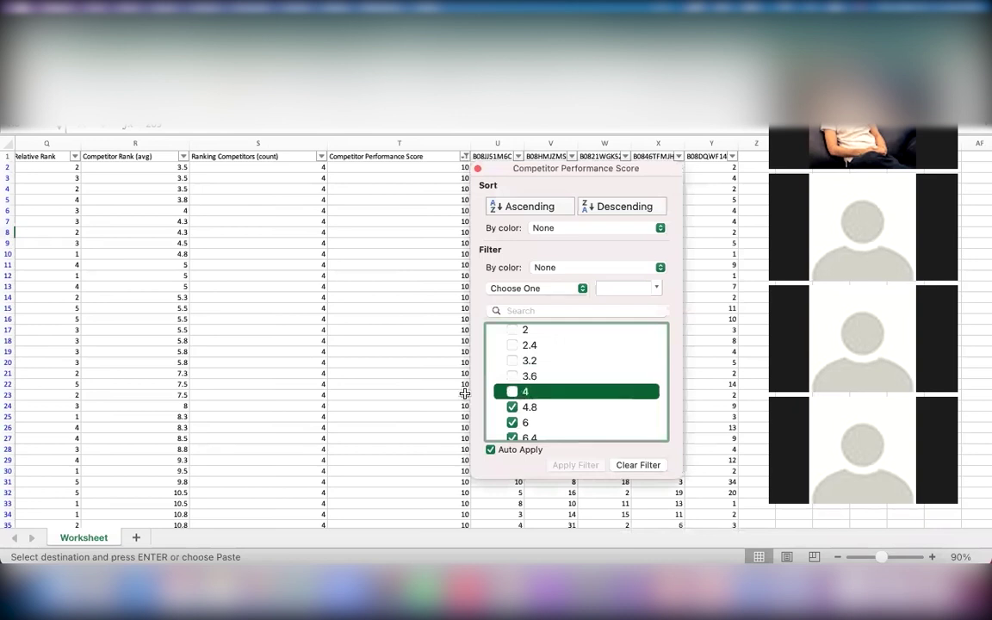
click(368, 395)
- Copy the newly filtered keywords in the Phrase column from "reusable silicone lids" down, without the header
scroll(272, 365, left, 10)
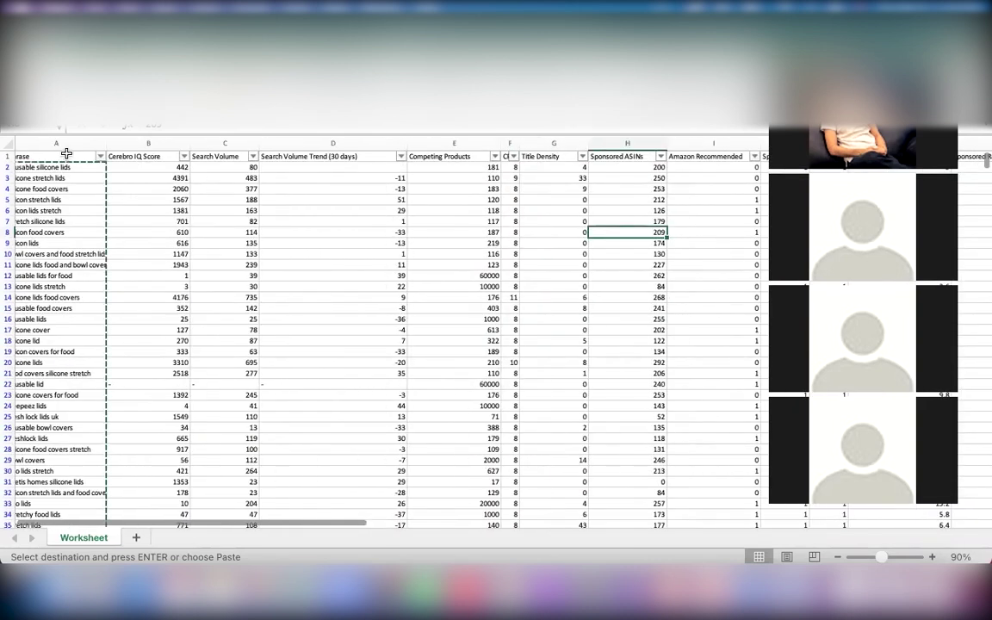
scroll(63, 147, left, 1)
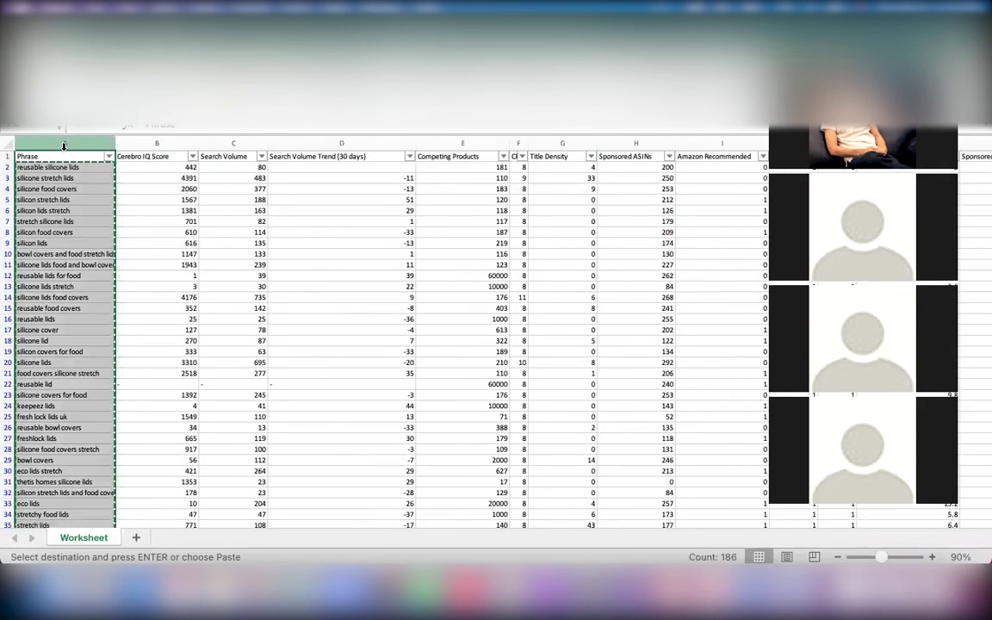
click(212, 233)
key(Escape)
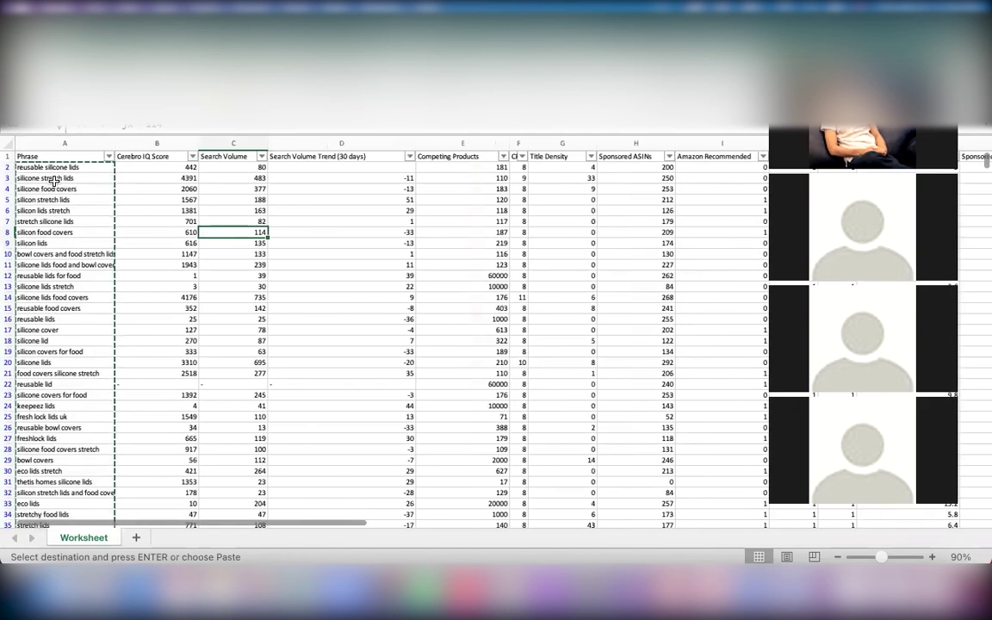
click(60, 169)
key(ctrl+shift+Down)
key(ctrl+shift+Up)
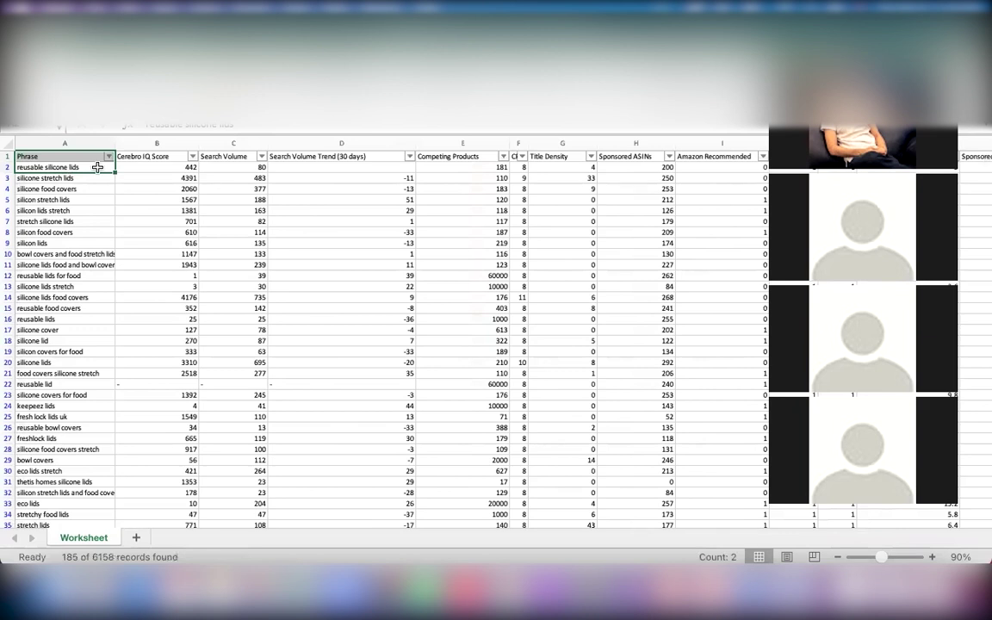
click(69, 167)
key(ctrl+shift+Down)
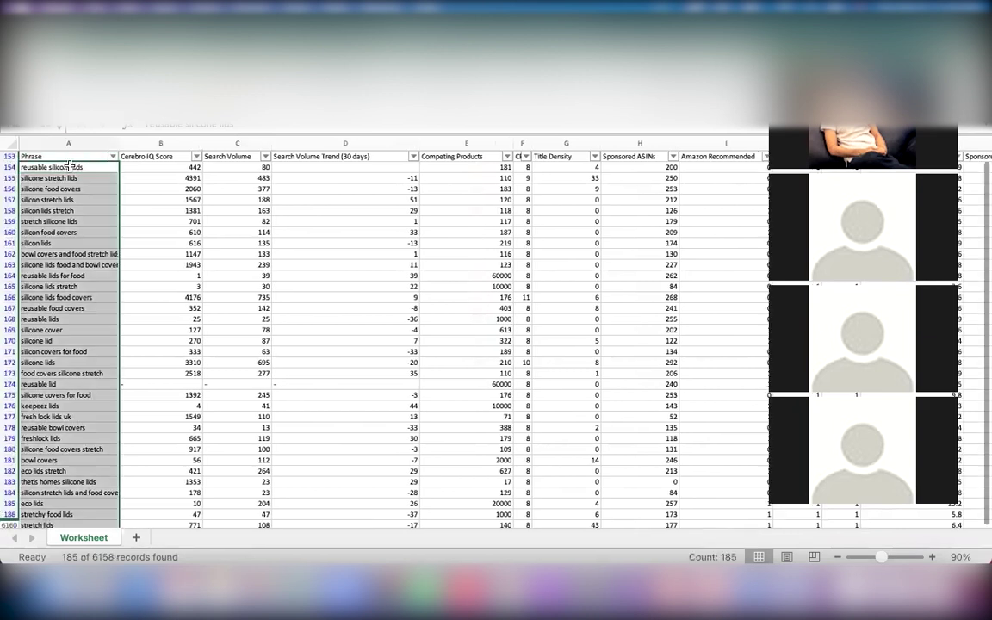
key(ctrl+c)
scroll(261, 204, up, 15)
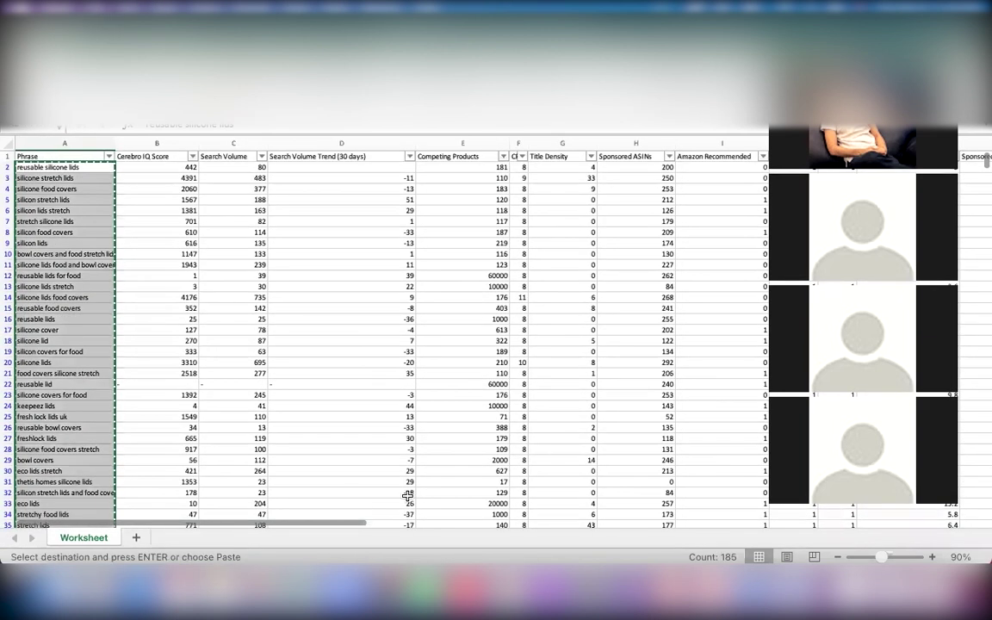
- Switch to Frankenstein in Chrome and clear both the original keywords and the previous result
click(517, 596)
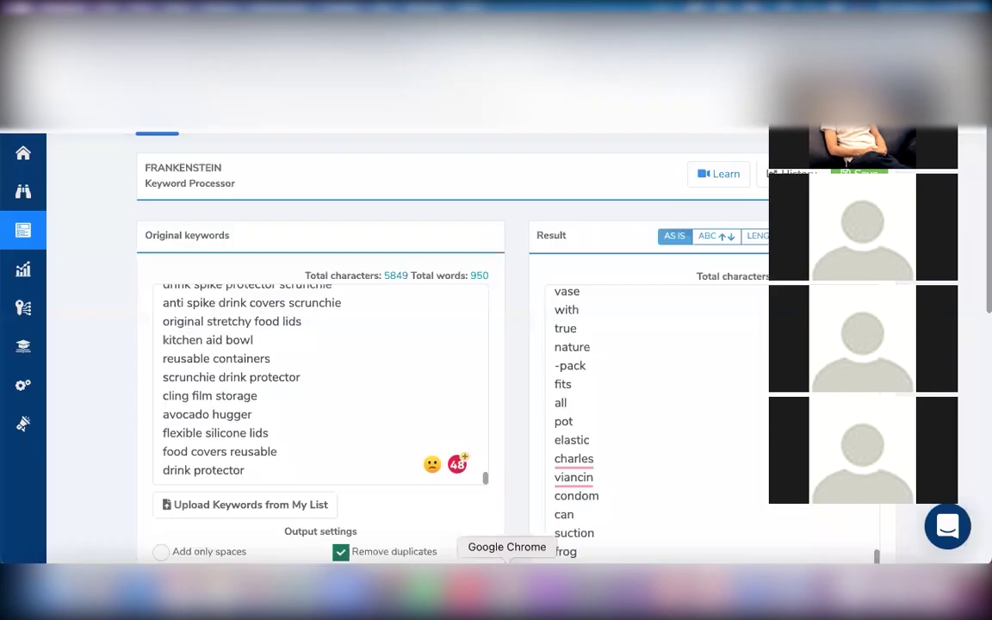
click(291, 387)
key(super+a)
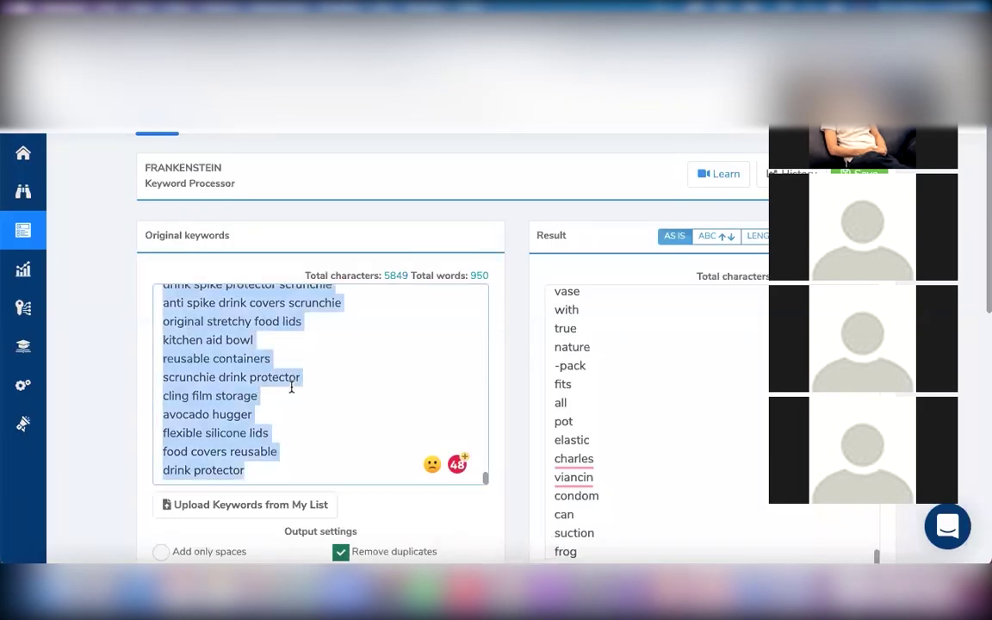
key(BackSpace)
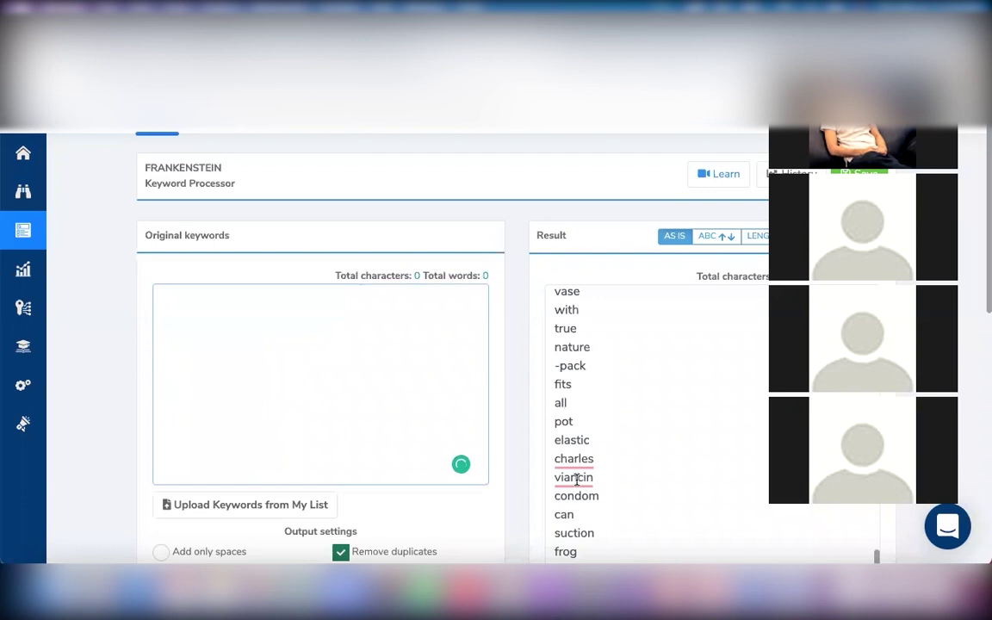
click(576, 480)
key(super+a)
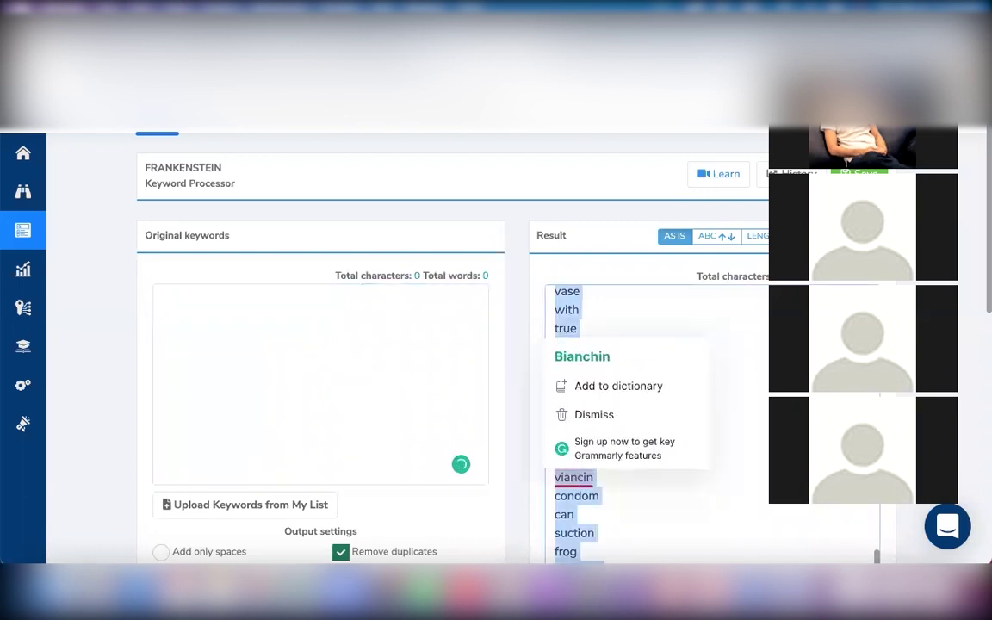
key(BackSpace)
- Paste the filtered Excel keywords as Frankenstein's original keywords and process them into unique words, one per line
click(184, 317)
key(super+v)
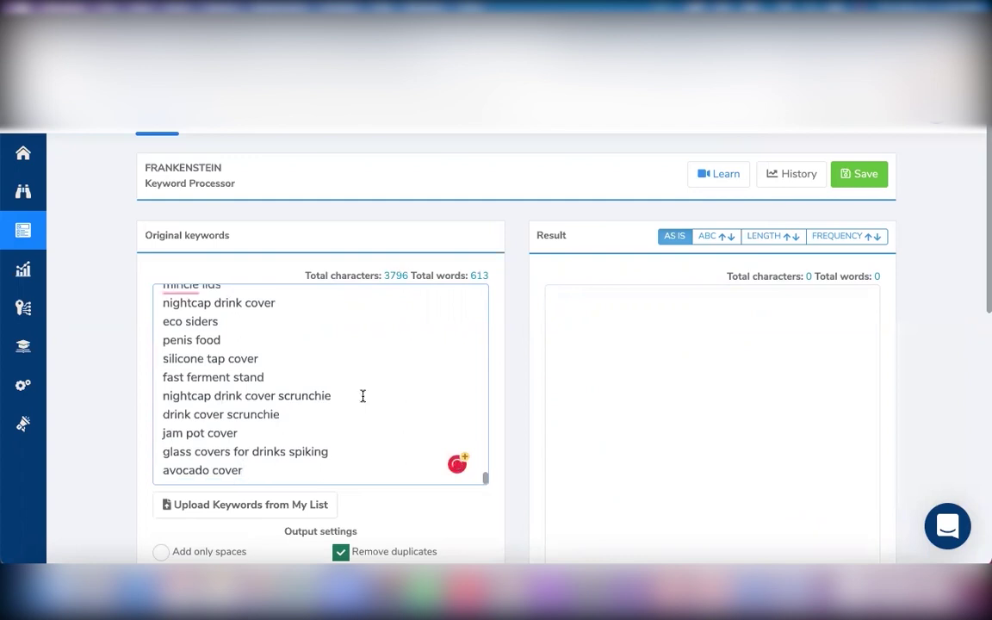
scroll(361, 398, down, 4)
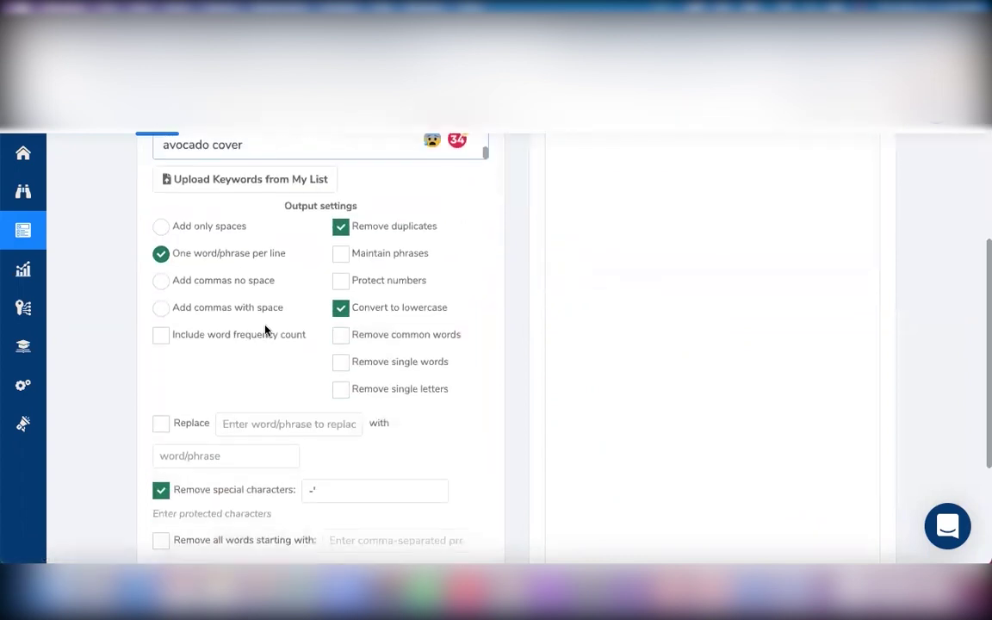
scroll(265, 328, down, 3)
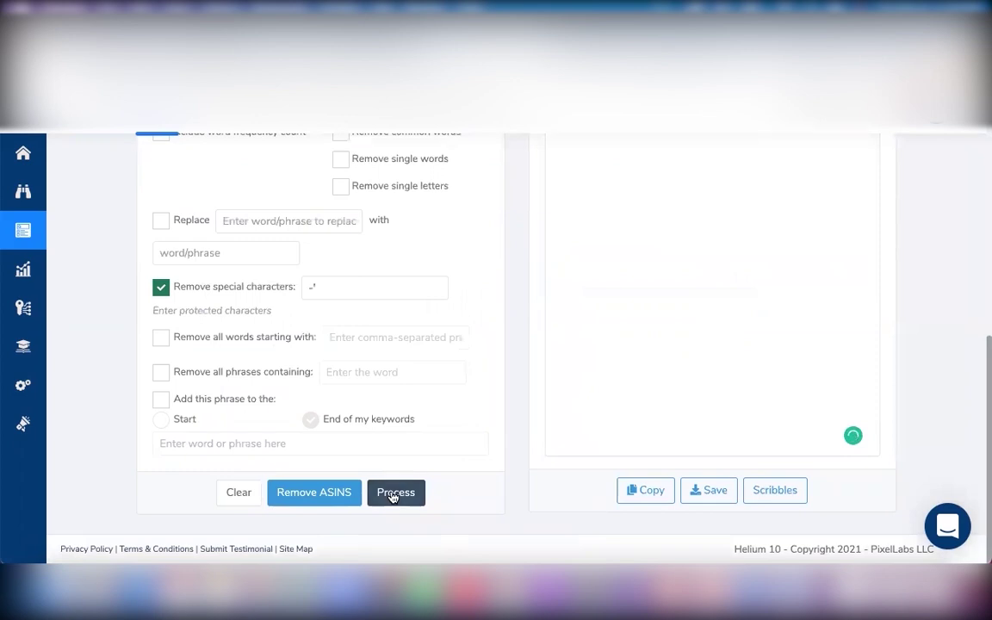
click(395, 493)
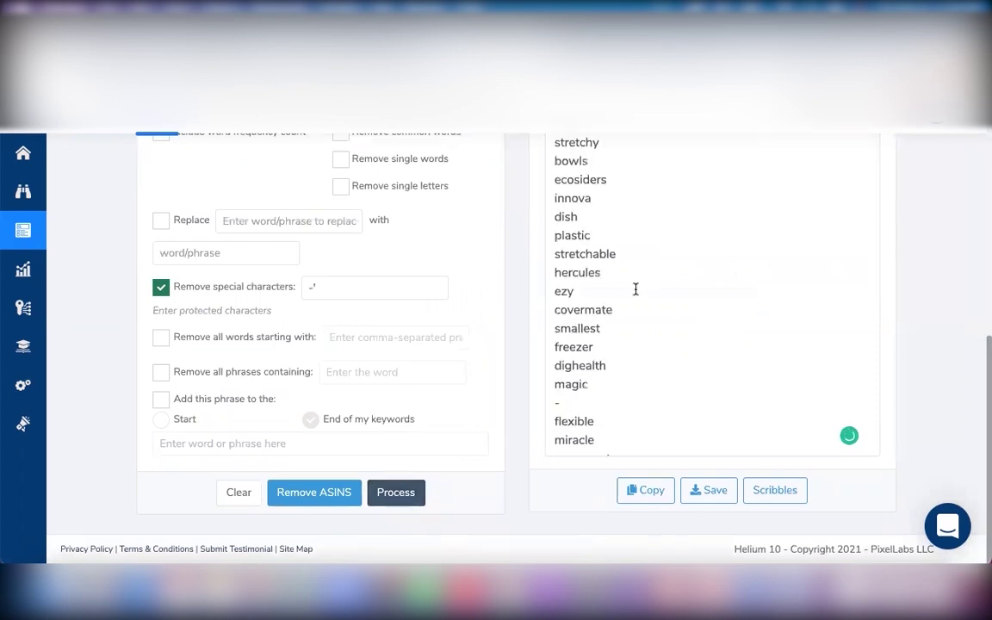
- Examine the new unique-word result from "reusable" through to the end of the list
scroll(636, 289, up, 5)
scroll(635, 289, up, 1)
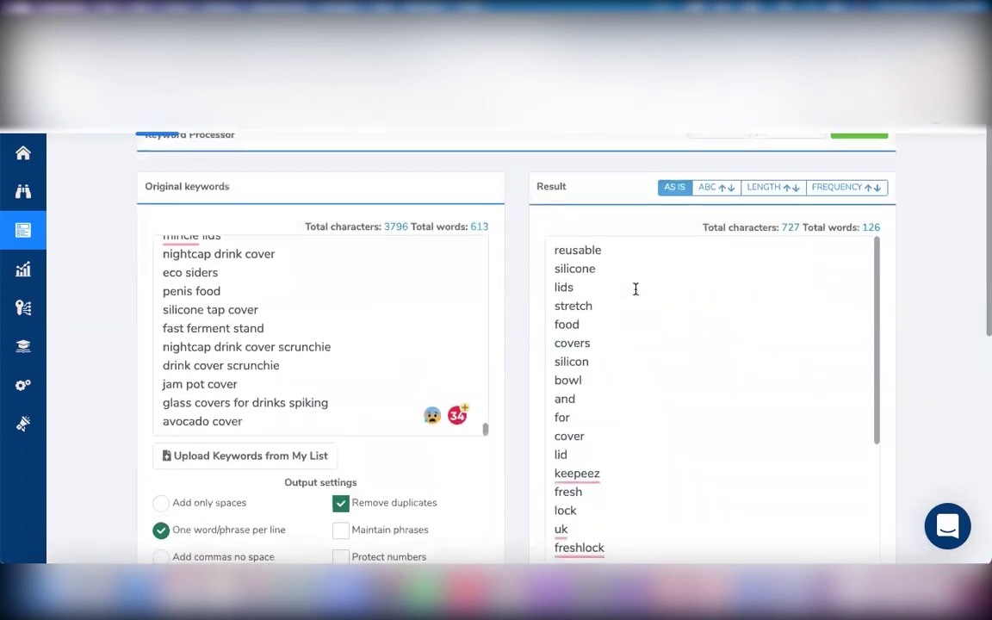
scroll(635, 289, up, 1)
scroll(638, 399, down, 10)
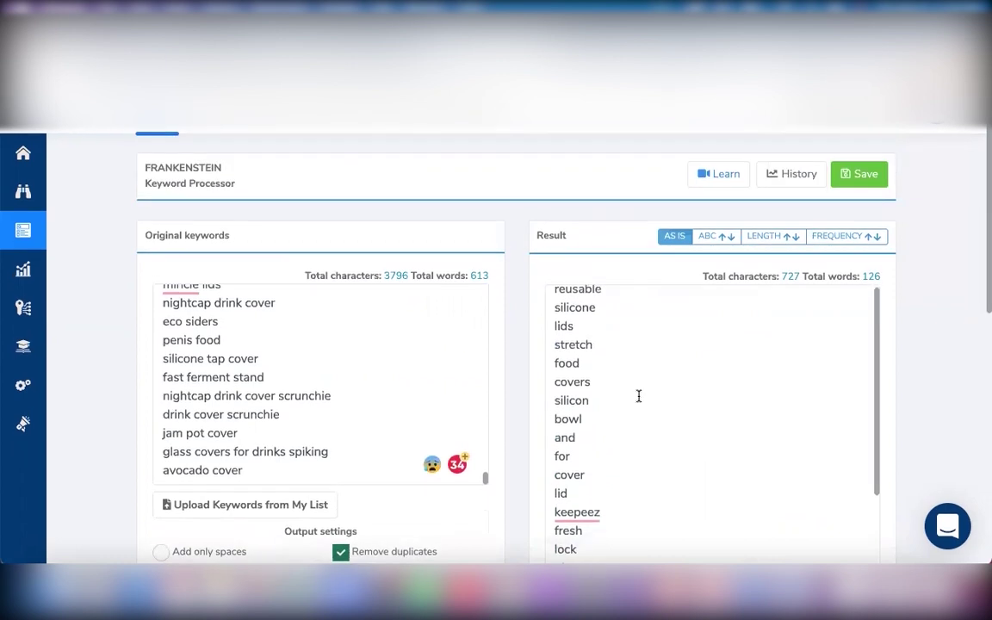
scroll(638, 395, down, 10)
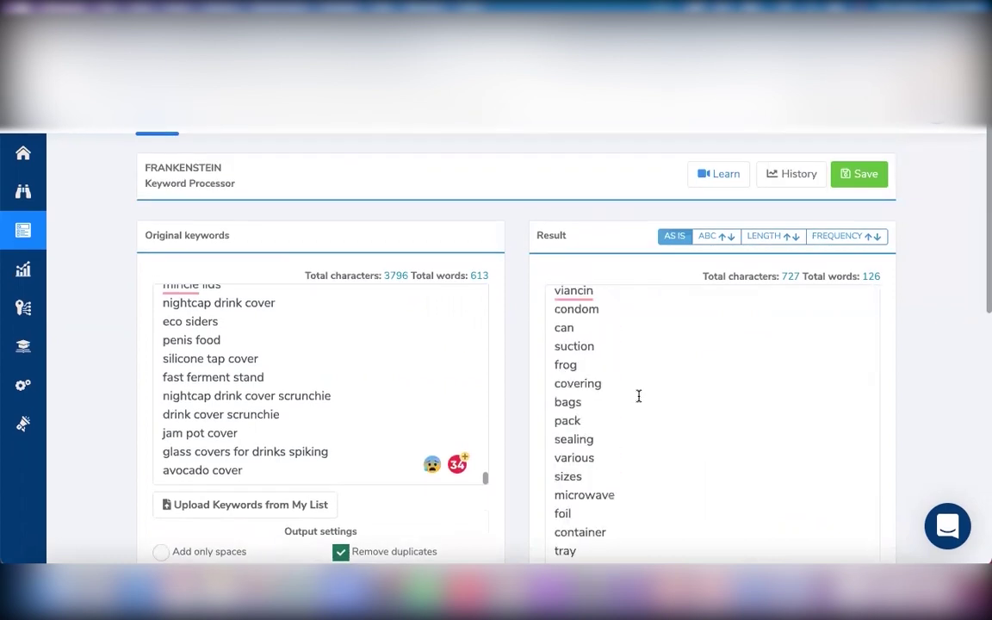
scroll(639, 397, down, 3)
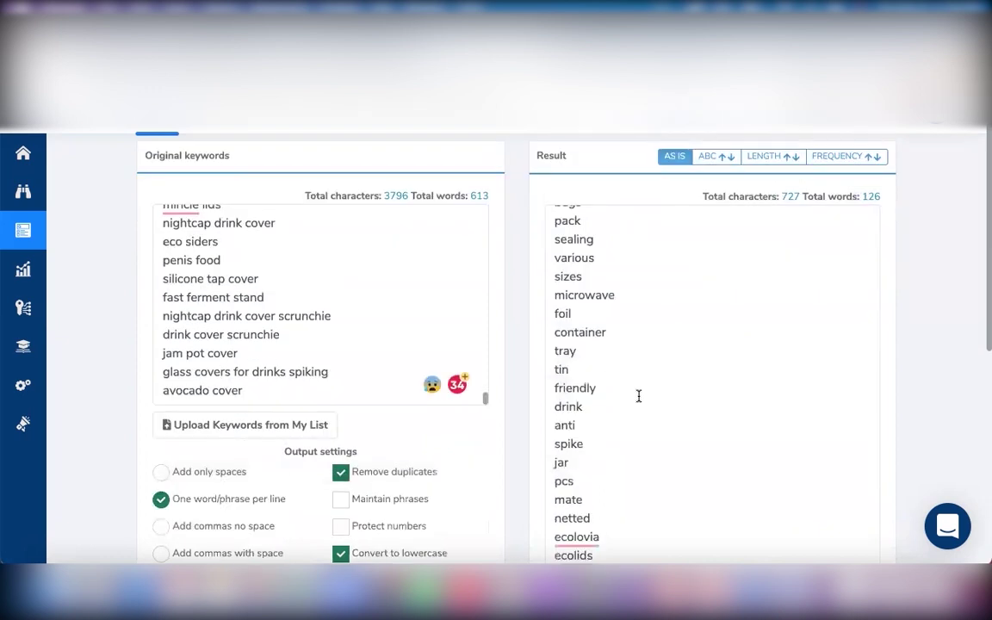
scroll(646, 414, down, 5)
scroll(640, 372, up, 5)
scroll(246, 283, up, 3)
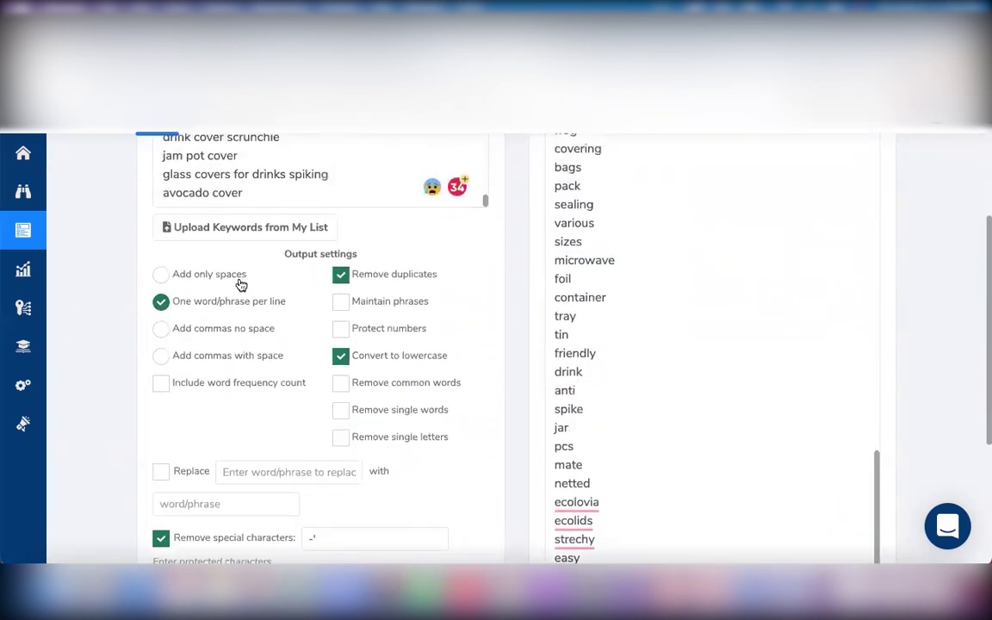
- Change the Frankenstein output to words separated only by spaces and copy the entire result text
click(162, 275)
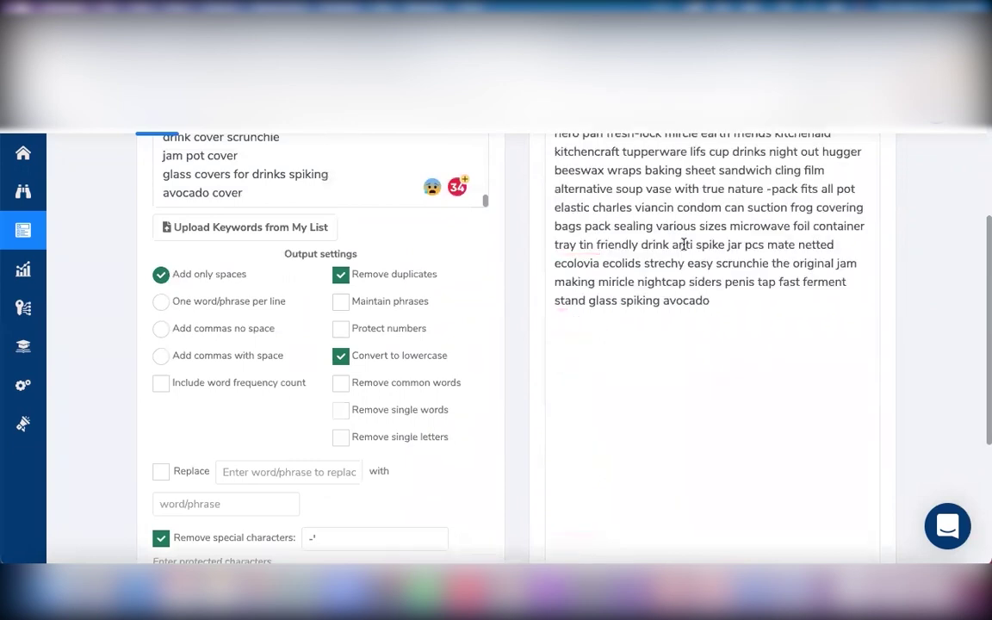
scroll(717, 380, up, 5)
click(715, 513)
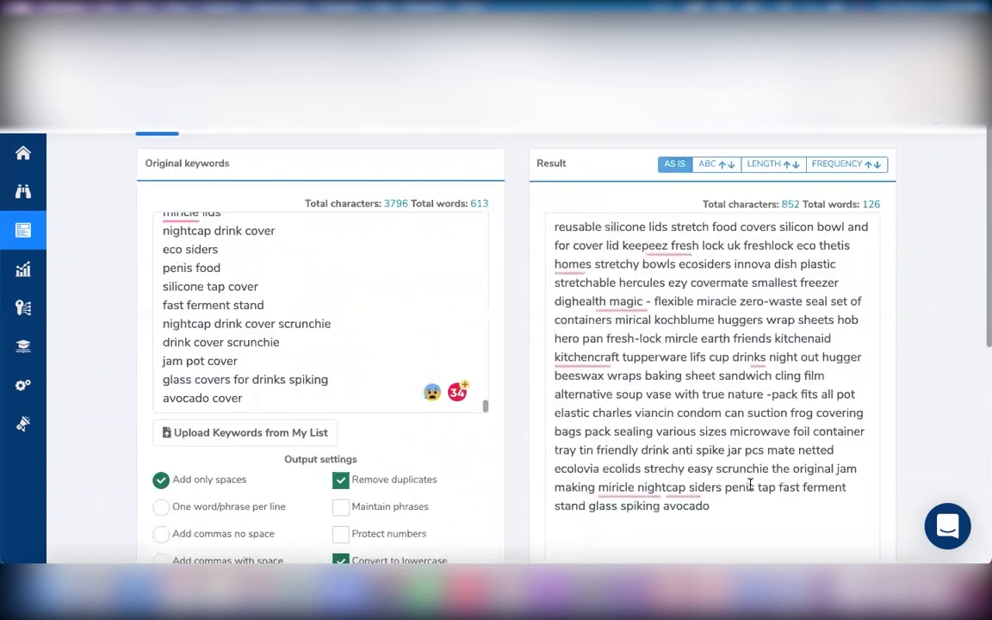
drag(712, 507, 544, 231)
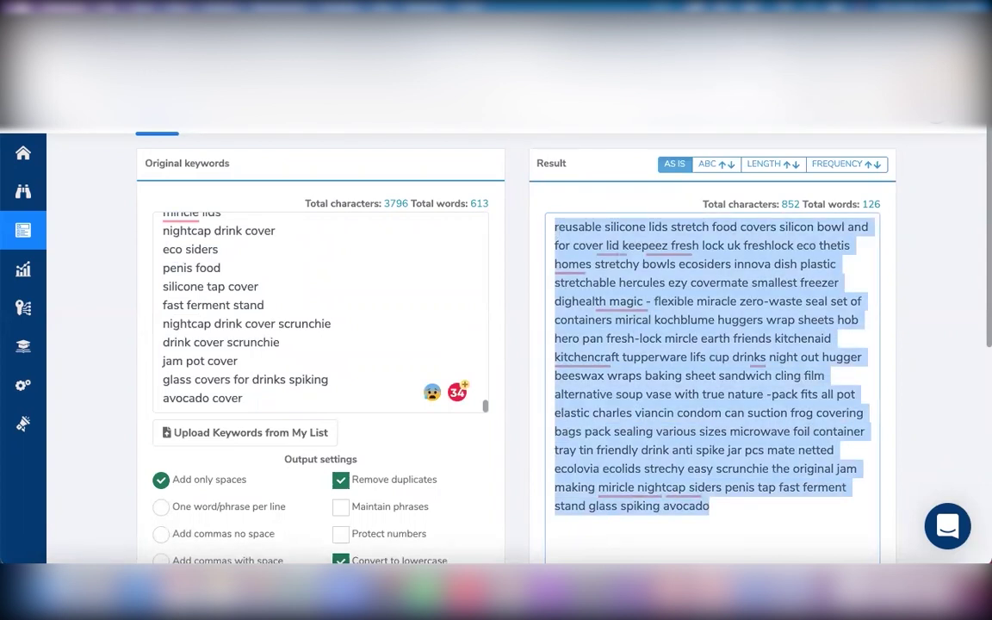
- Replace the old keyword list in Scribbles with the space-separated words and apply it to the listing
key(ctrl+Tab)
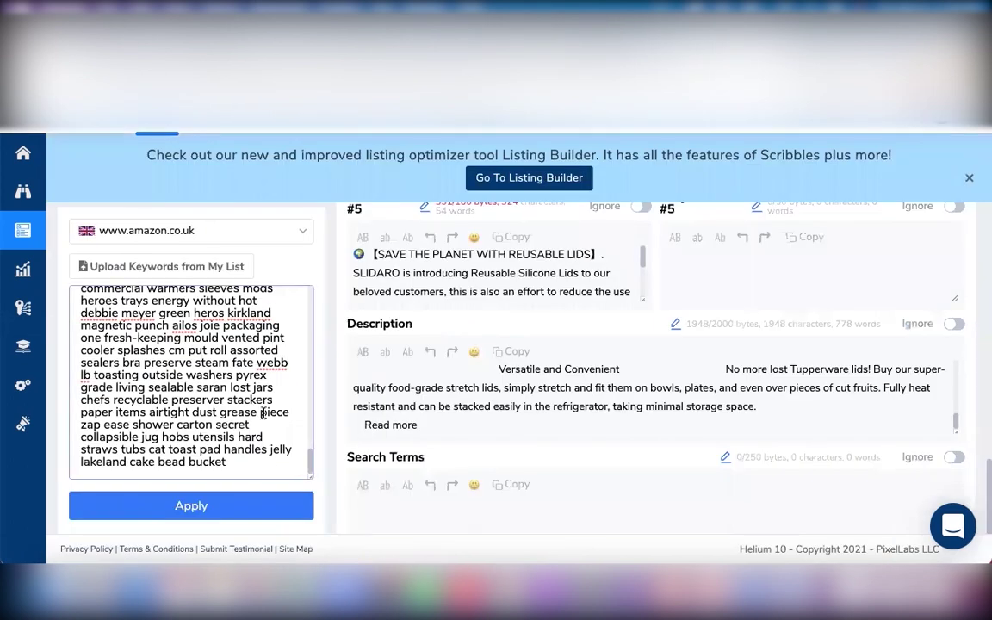
key(ctrl+a)
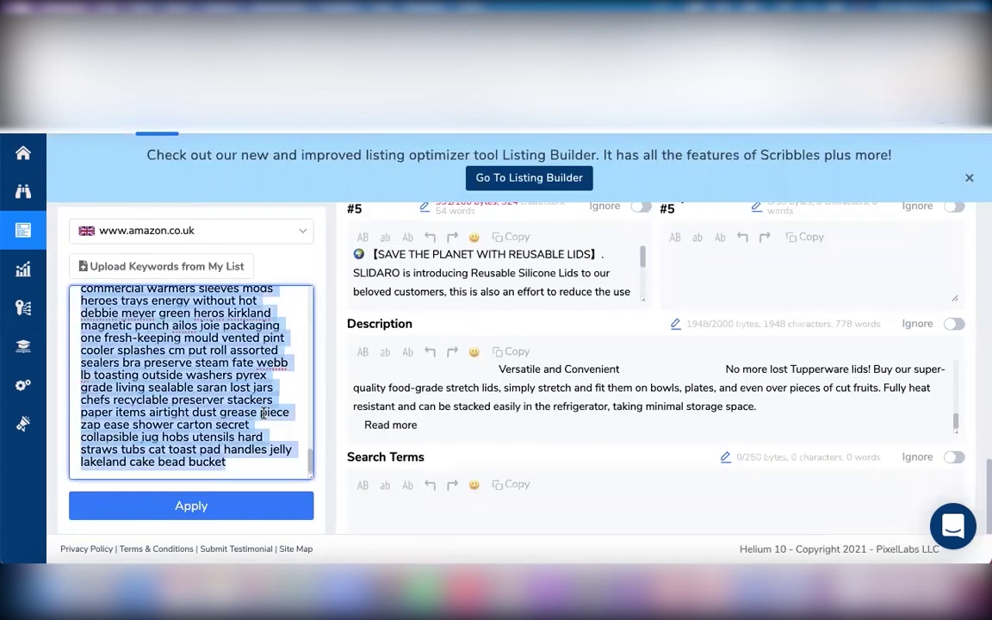
key(BackSpace)
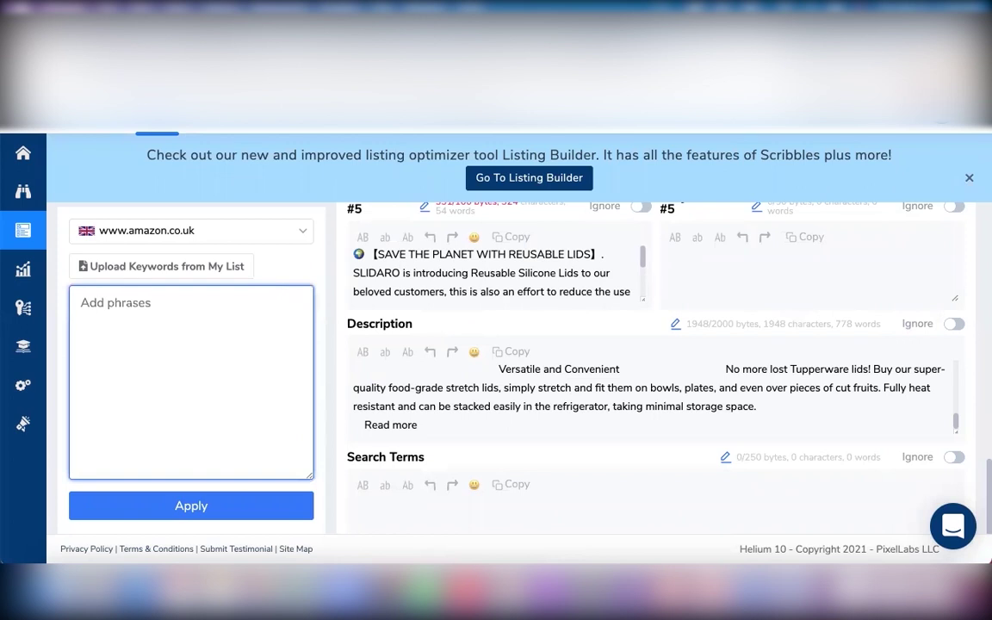
key(ctrl+v)
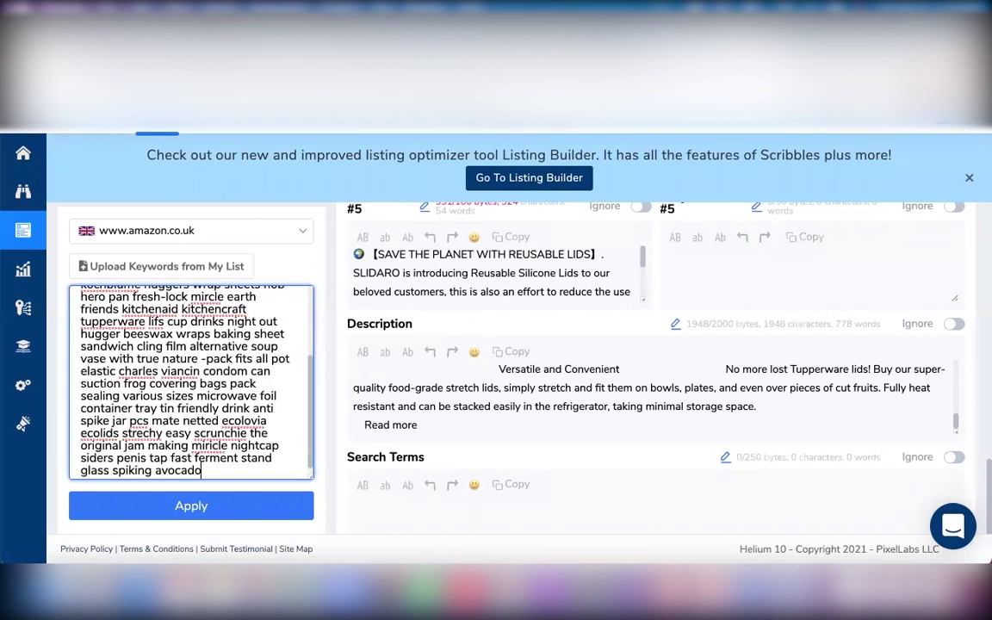
scroll(221, 472, down, 1)
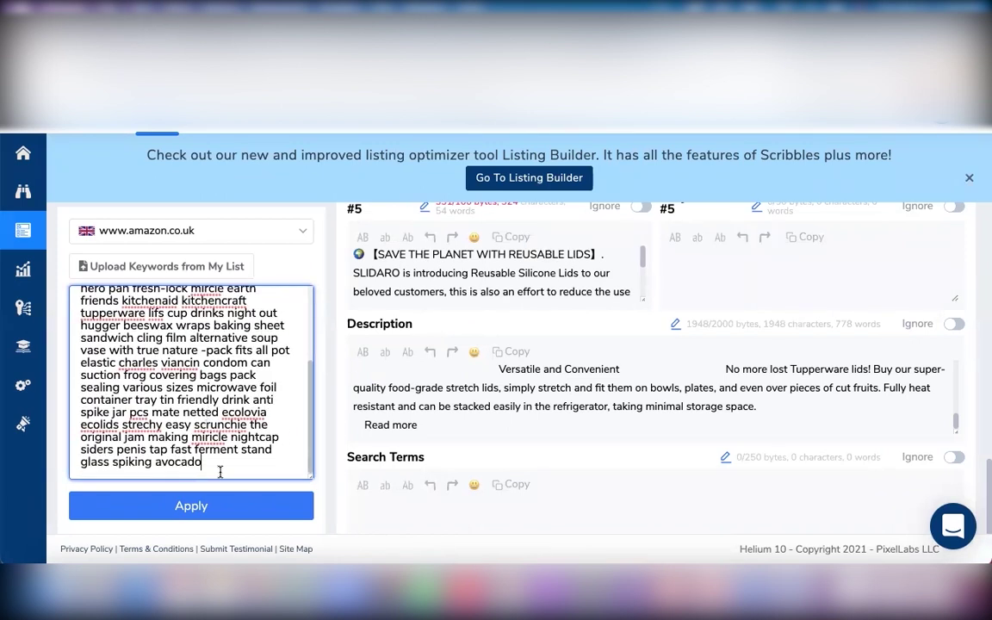
click(195, 505)
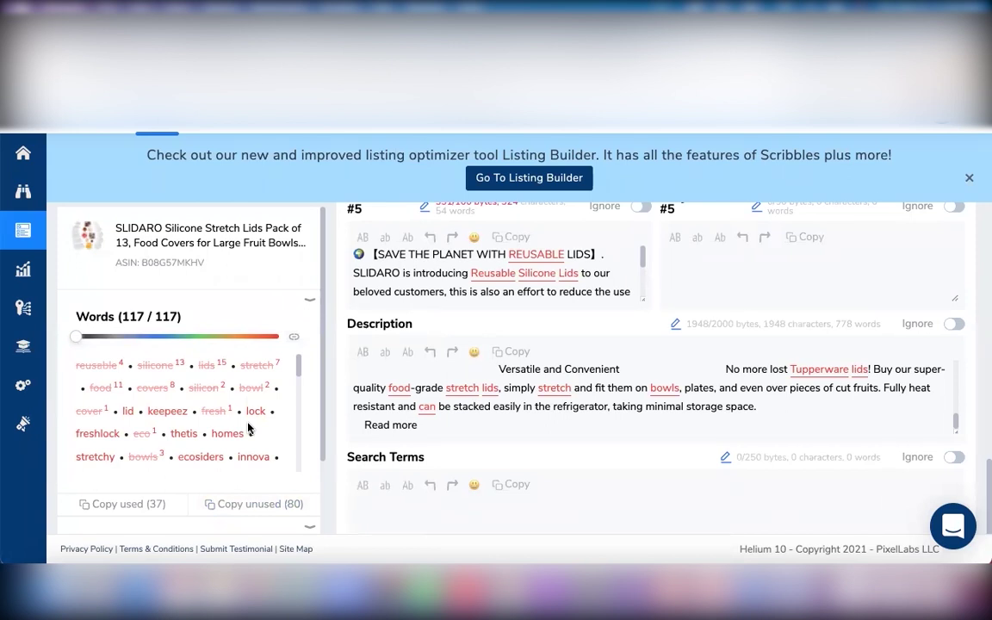
- Look through the Scribbles word list, copy its unused words and paste them below the Subject matter notes in Word
scroll(220, 420, down, 2)
scroll(220, 421, down, 8)
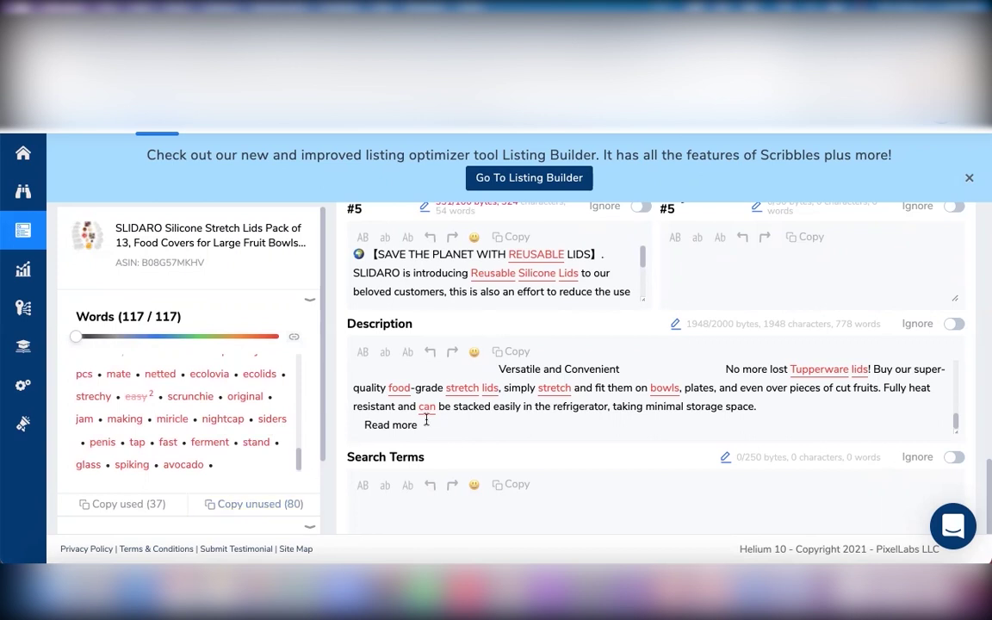
scroll(243, 396, down, 3)
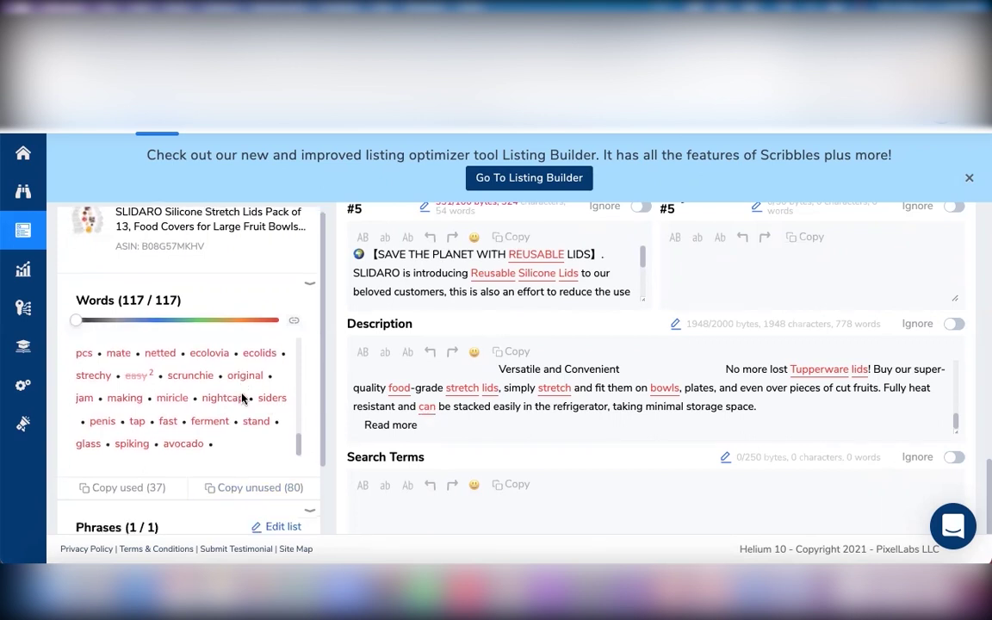
scroll(280, 315, down, 2)
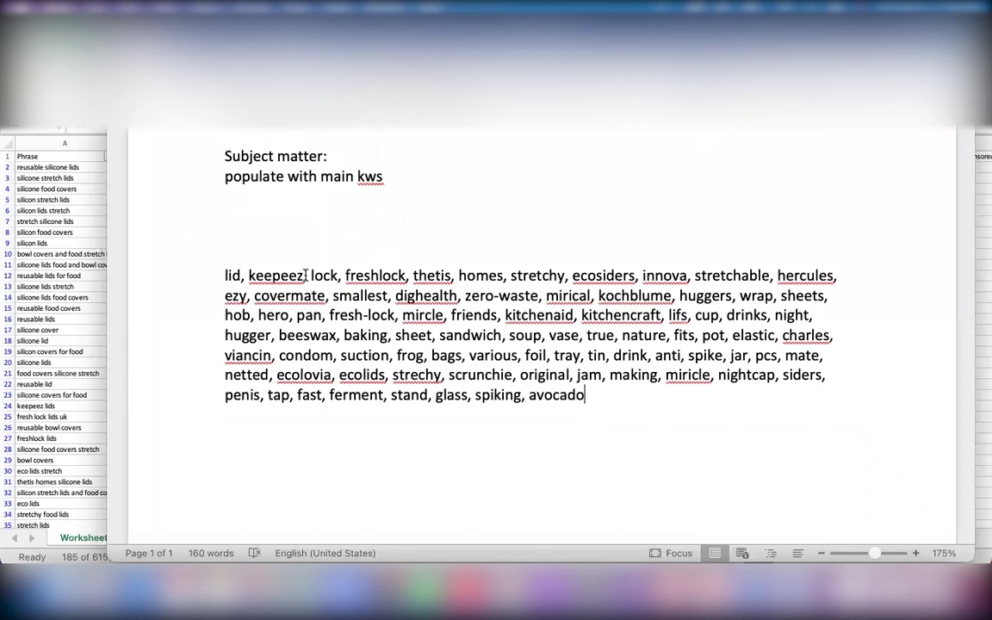
click(307, 276)
text(,)
click(249, 277)
key(Up)
key(Down)
- Switch to the SLIDARO Silicone Stretch Lids page on Amazon and check the product's title
key(ctrl+Up)
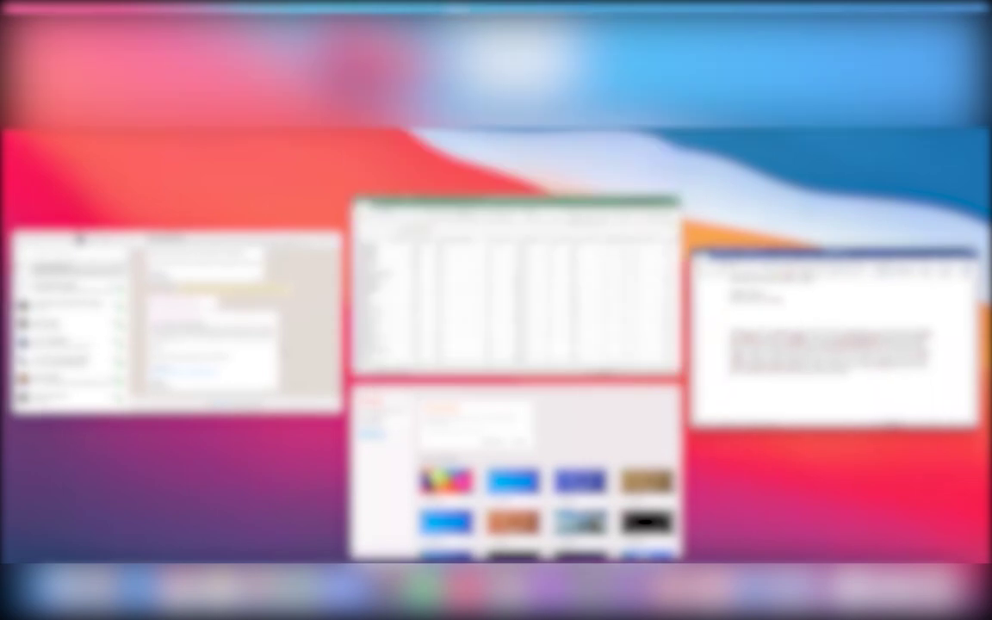
click(483, 82)
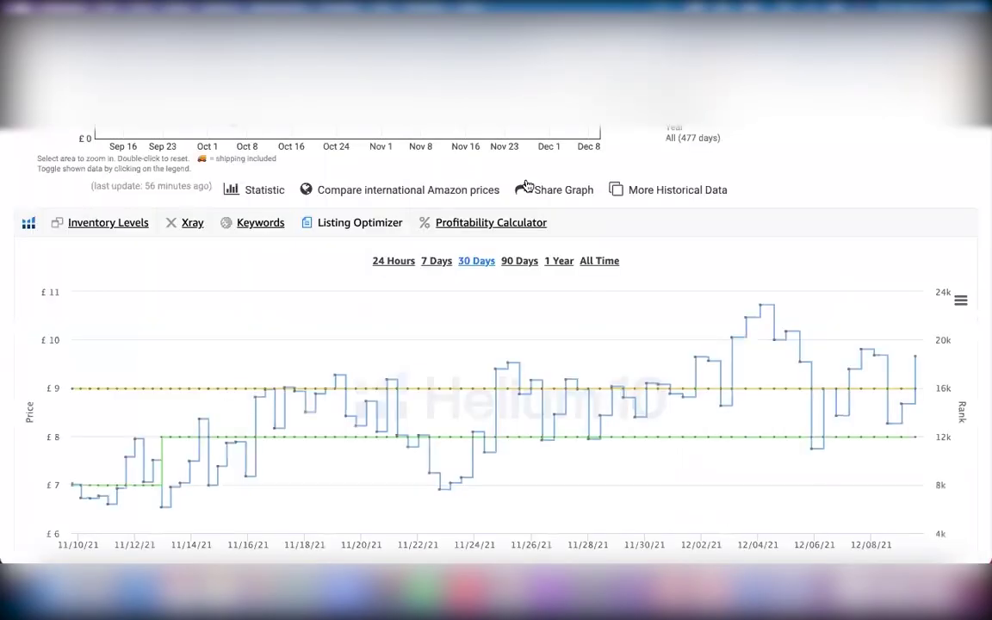
scroll(527, 186, up, 3)
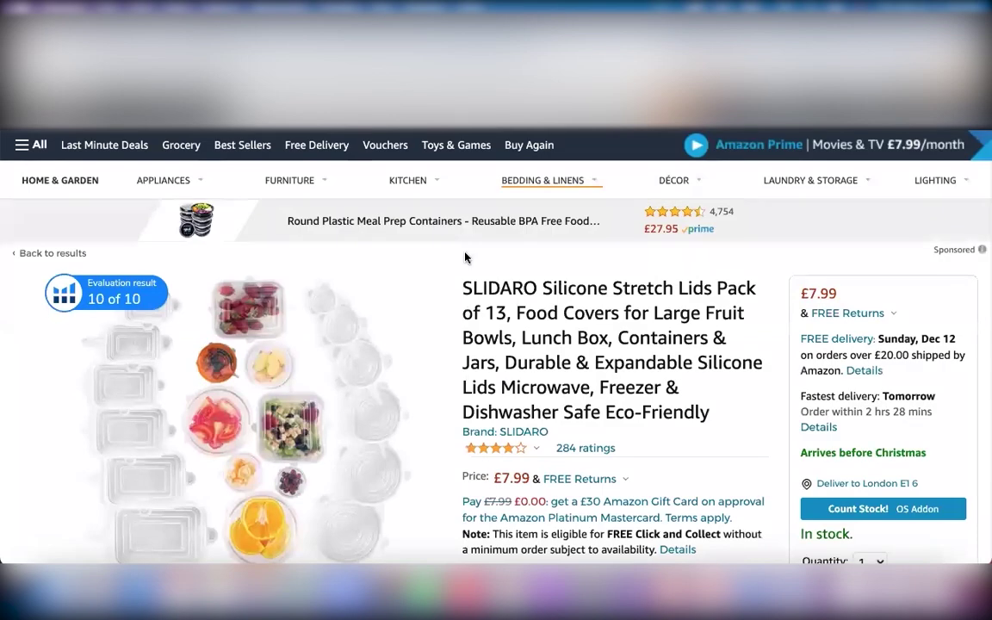
- Return to the Word document and delete the word "lid" with its comma from the start of the unused-word list
key(ctrl+Up)
click(704, 297)
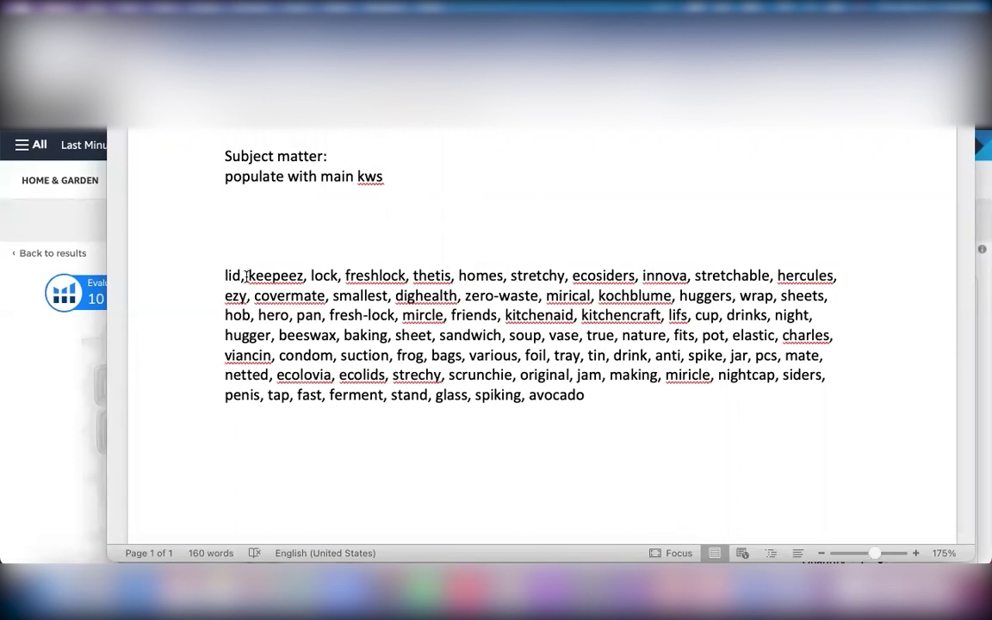
key(BackSpace)
key(BackSpace)
key(BackSpace)
key(BackSpace)
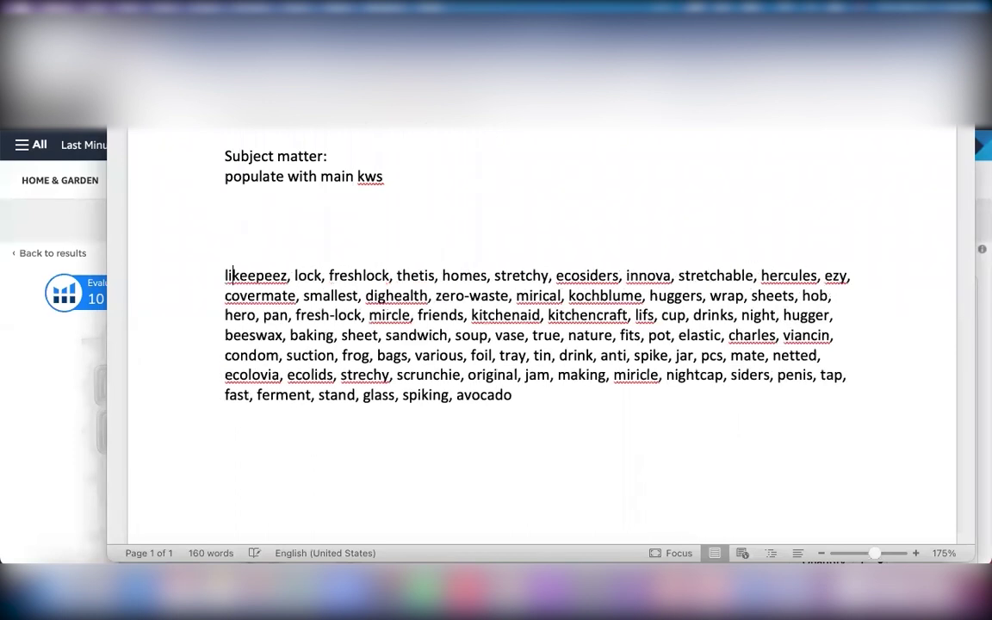
key(Delete)
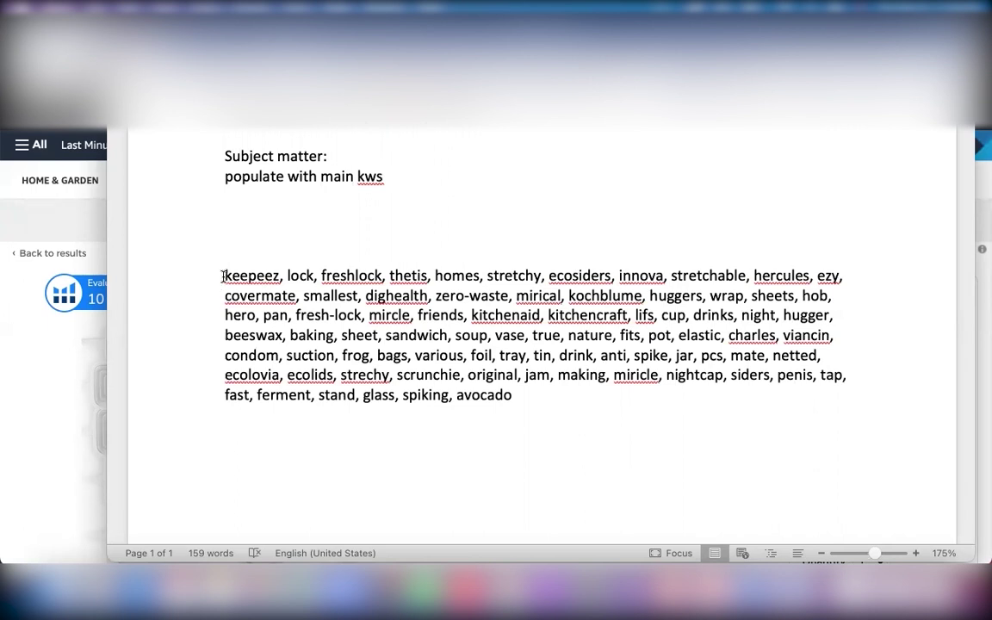
drag(223, 275, 496, 410)
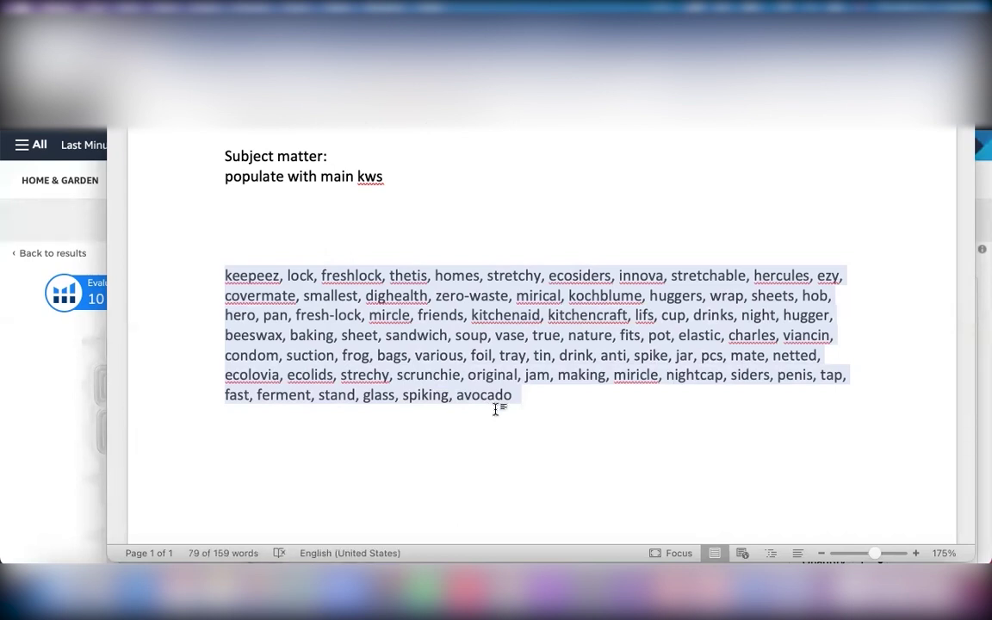
click(386, 330)
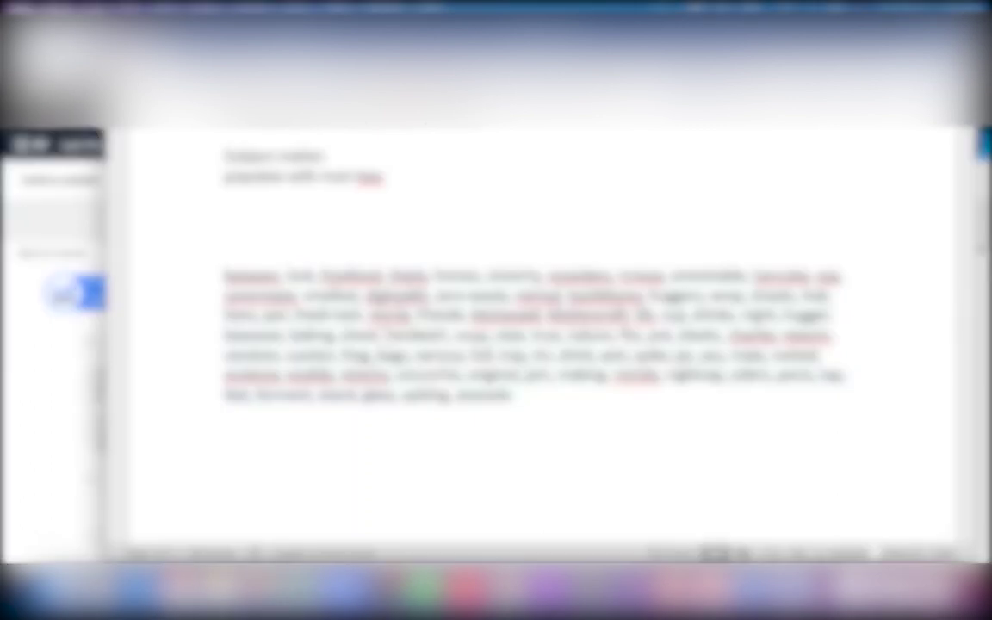
- Switch to the Excel worksheet, look through the filtered phrases in the Phrase column, and return to the Word document
key(ctrl+Up)
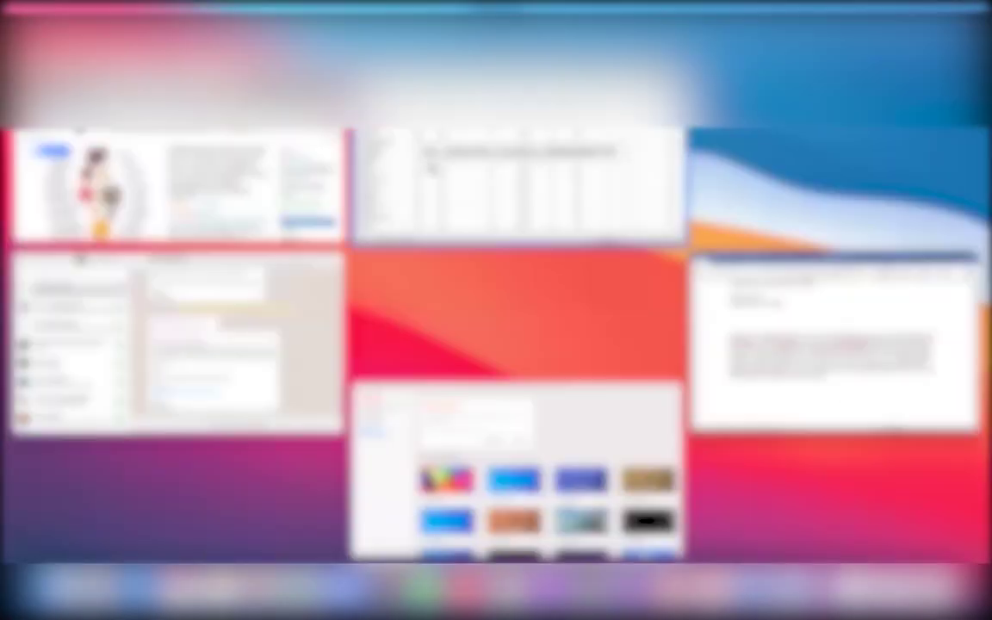
click(414, 216)
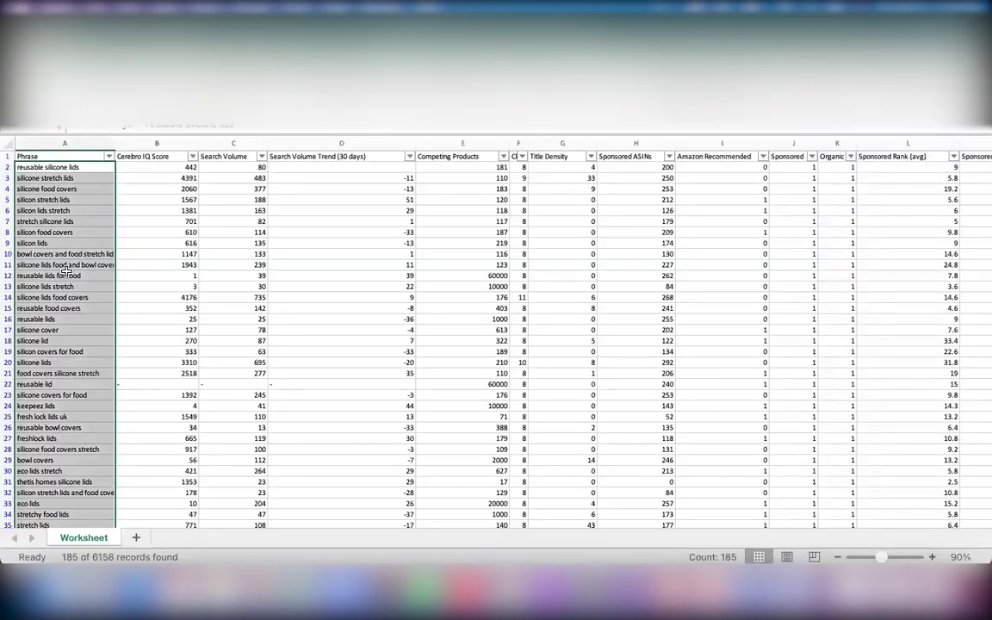
click(43, 347)
scroll(43, 347, down, 6)
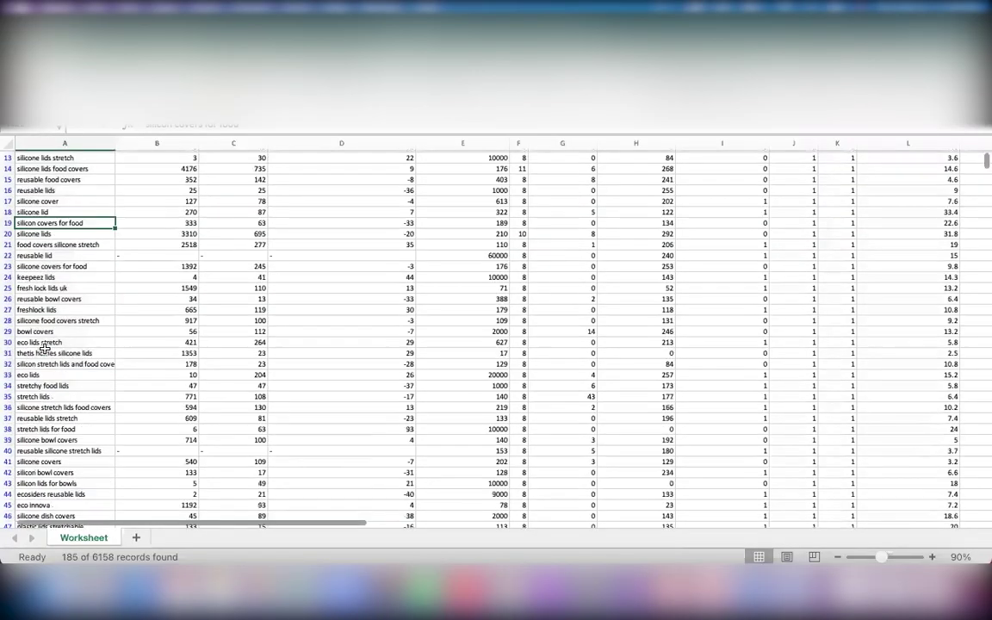
scroll(45, 347, down, 13)
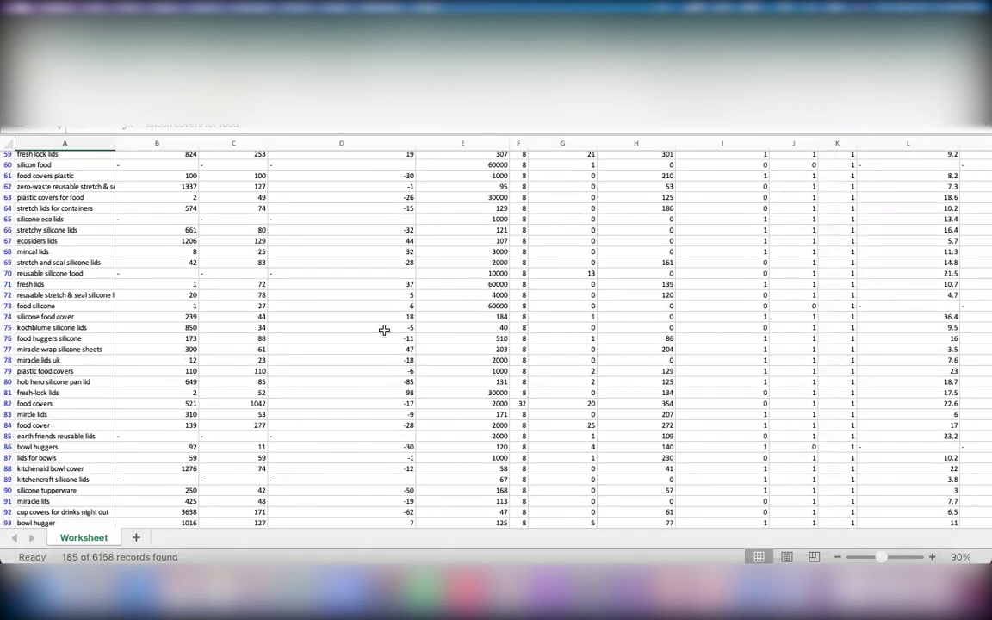
key(ctrl+Up)
click(818, 345)
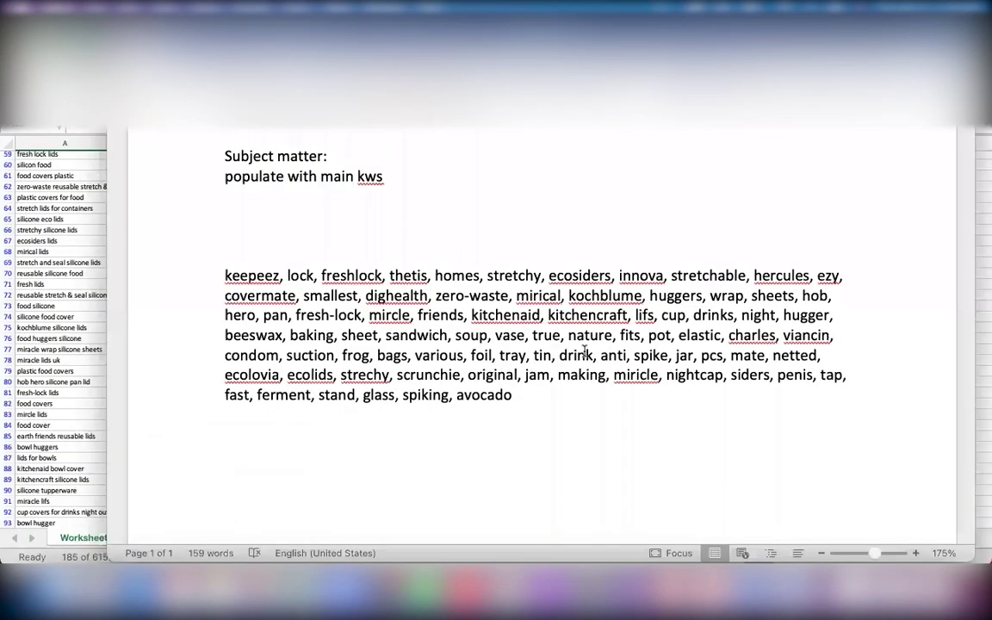